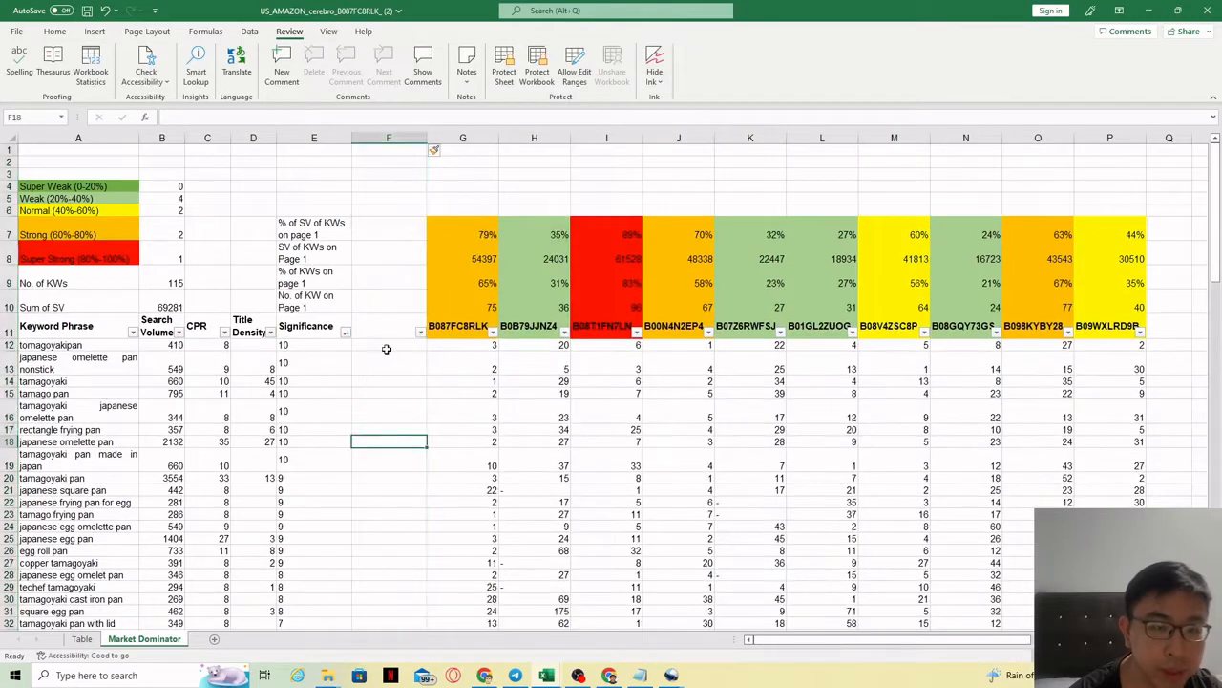
Step: Enter 'Search Volume-Significance Score' as the column F header in cell F11, fixing the typo
left_click(382, 325)
left_click(285, 117)
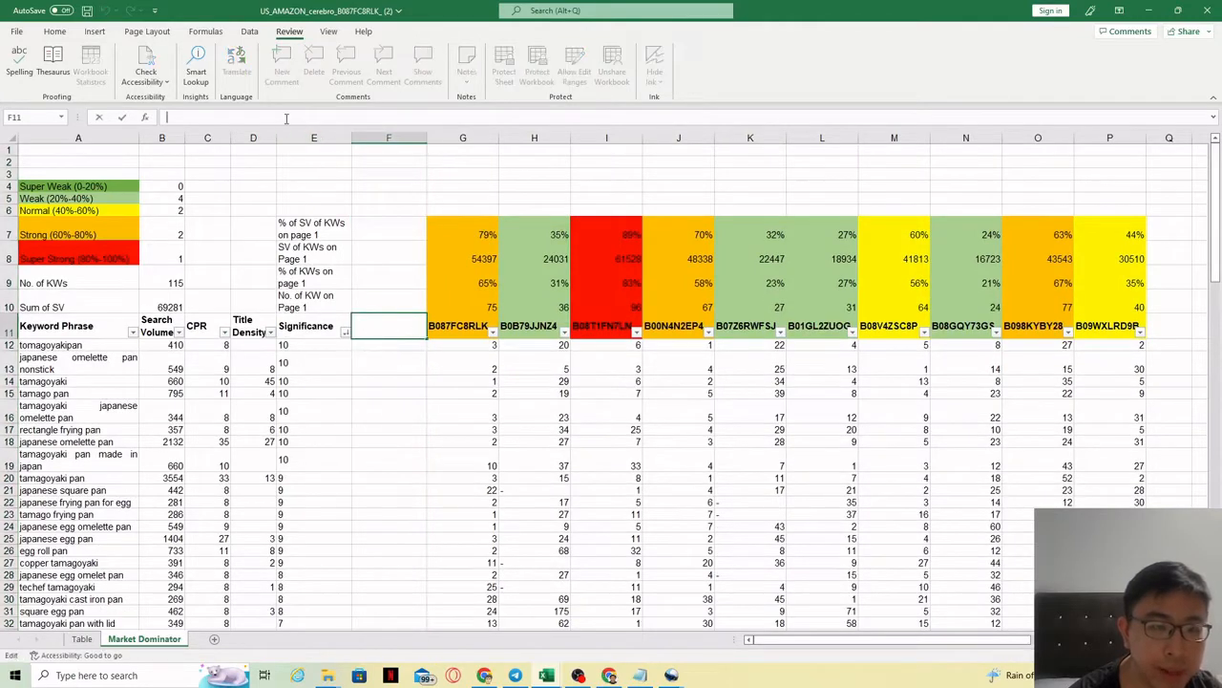
type("SVS")
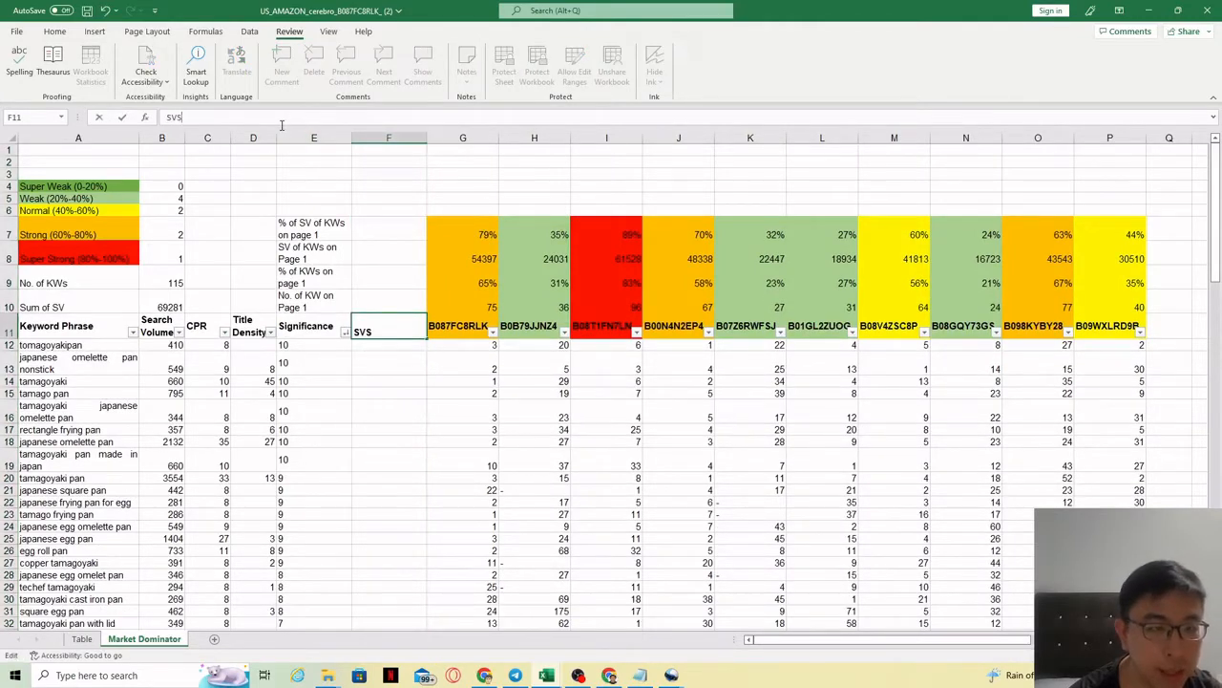
type(" Score")
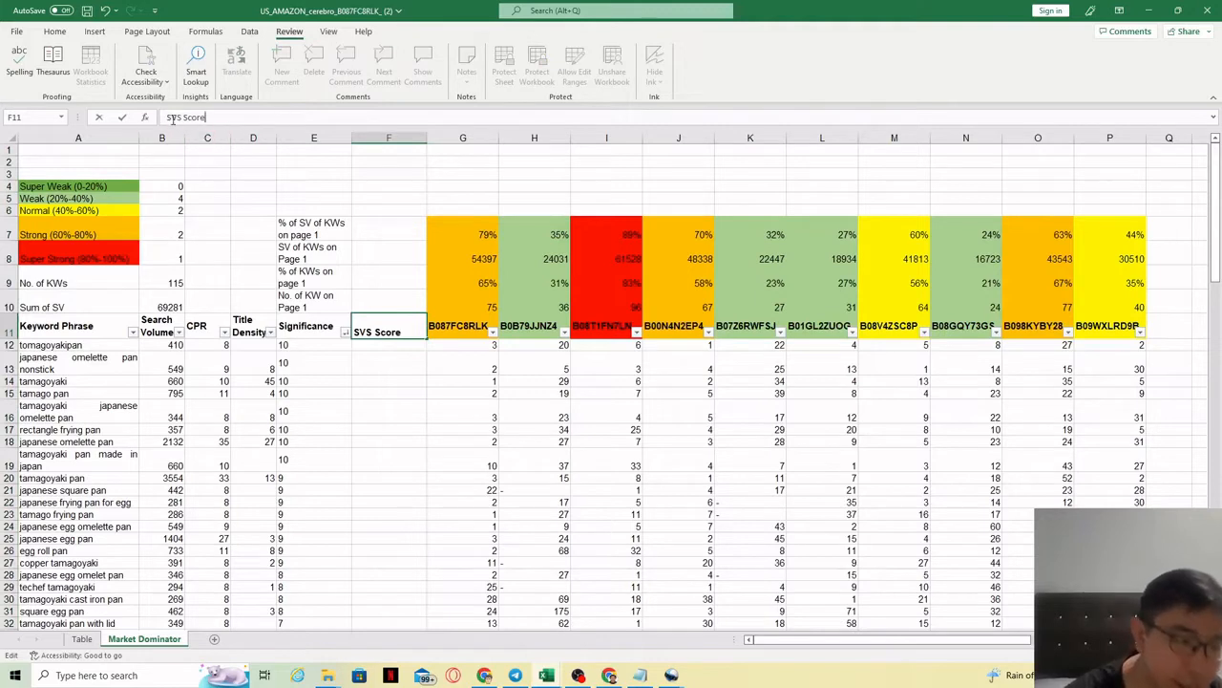
type("earch")
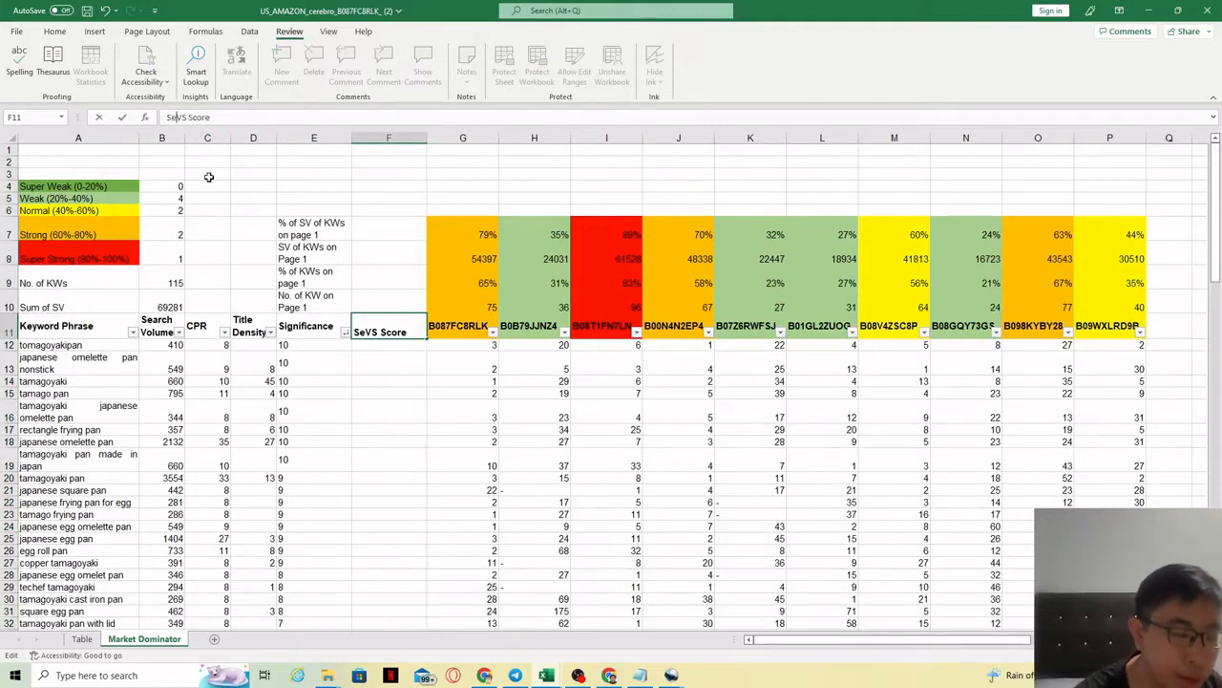
key("BackSpace")
key("BackSpace")
key("BackSpace")
key("BackSpace")
key("BackSpace")
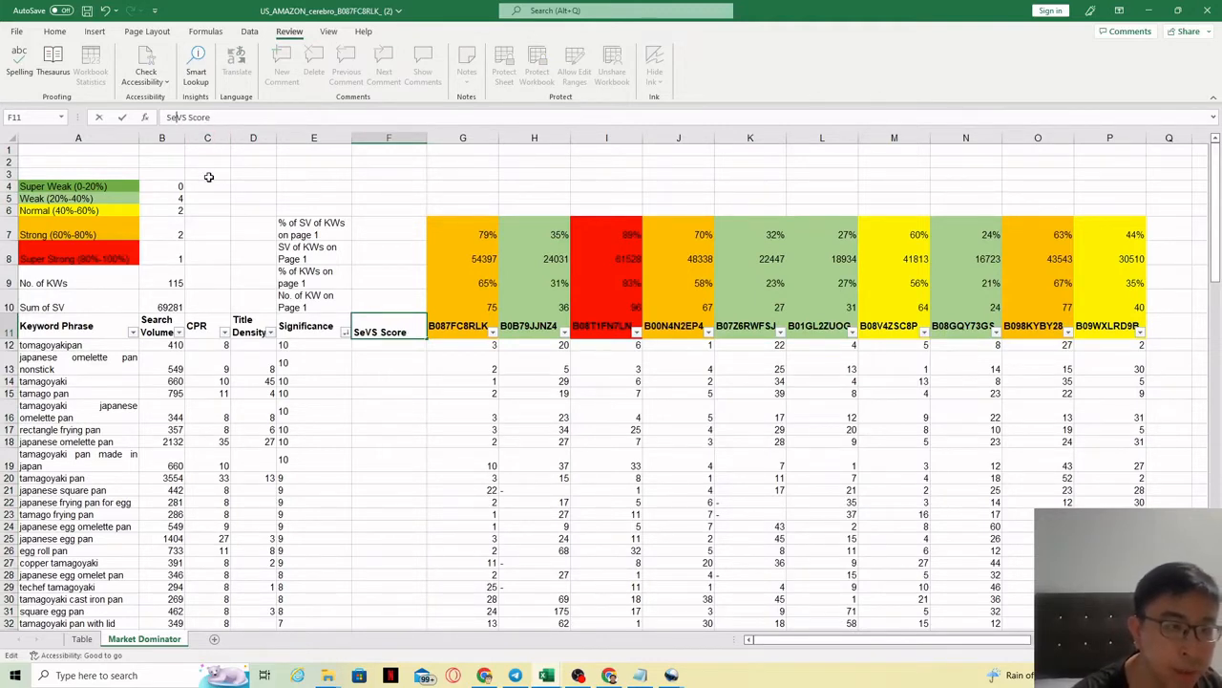
type("arch Volume")
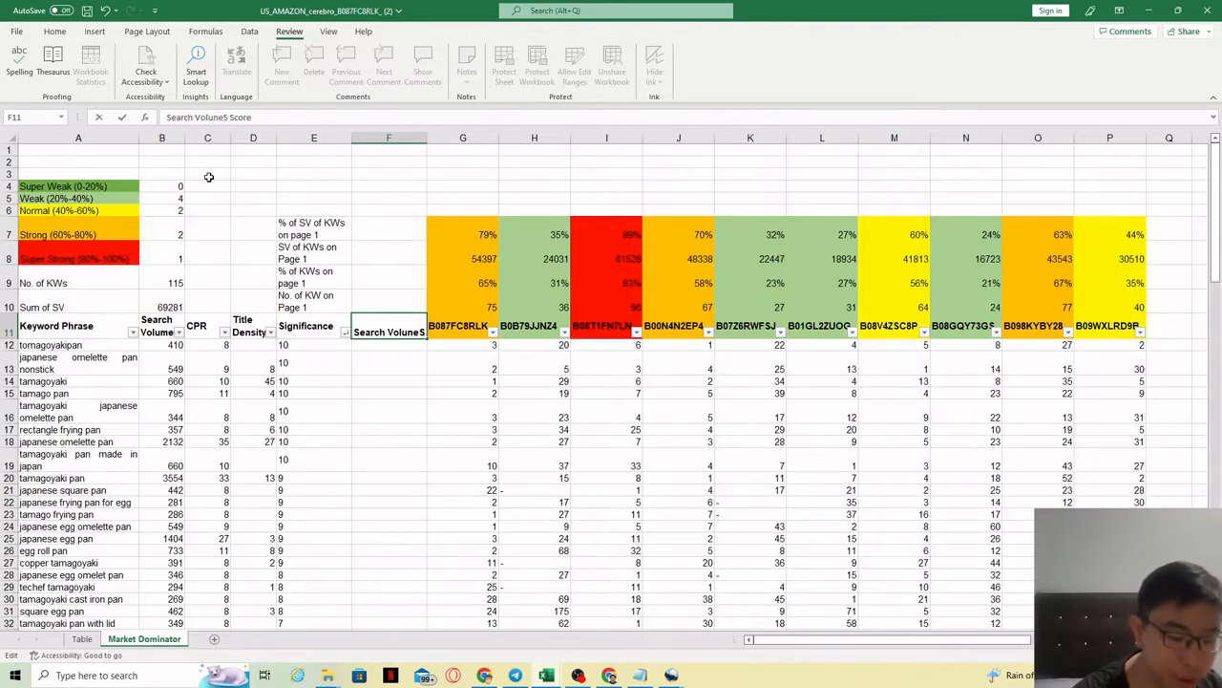
type("-S")
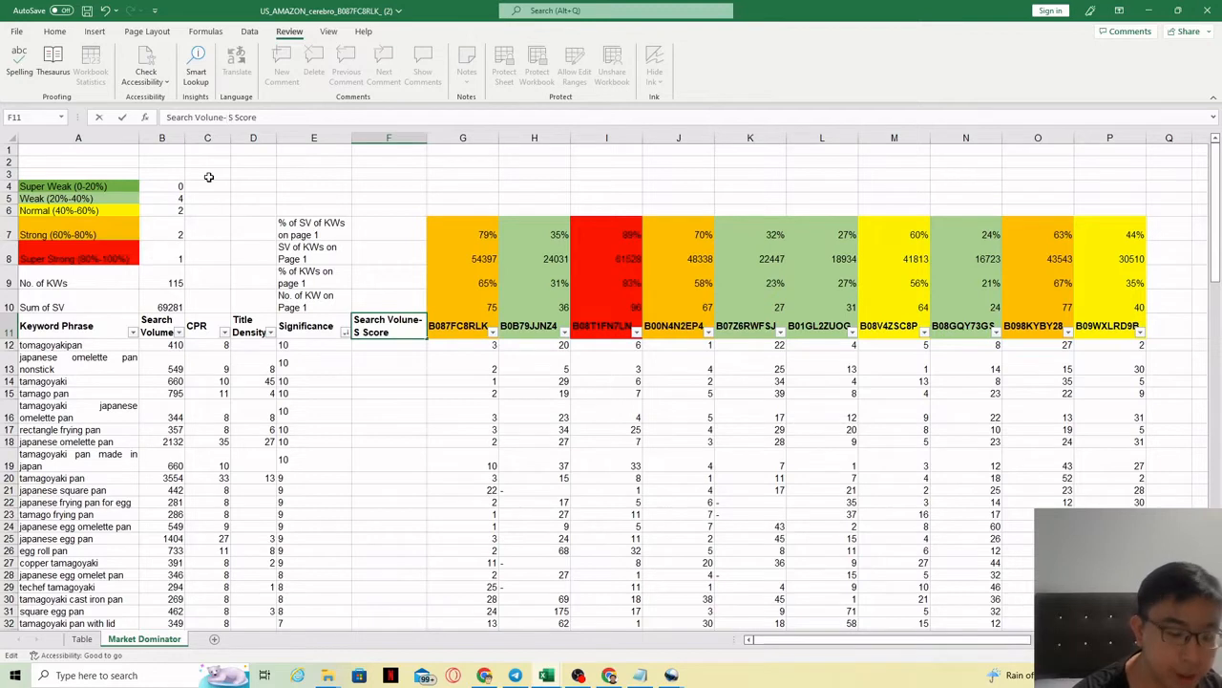
type("ignifican")
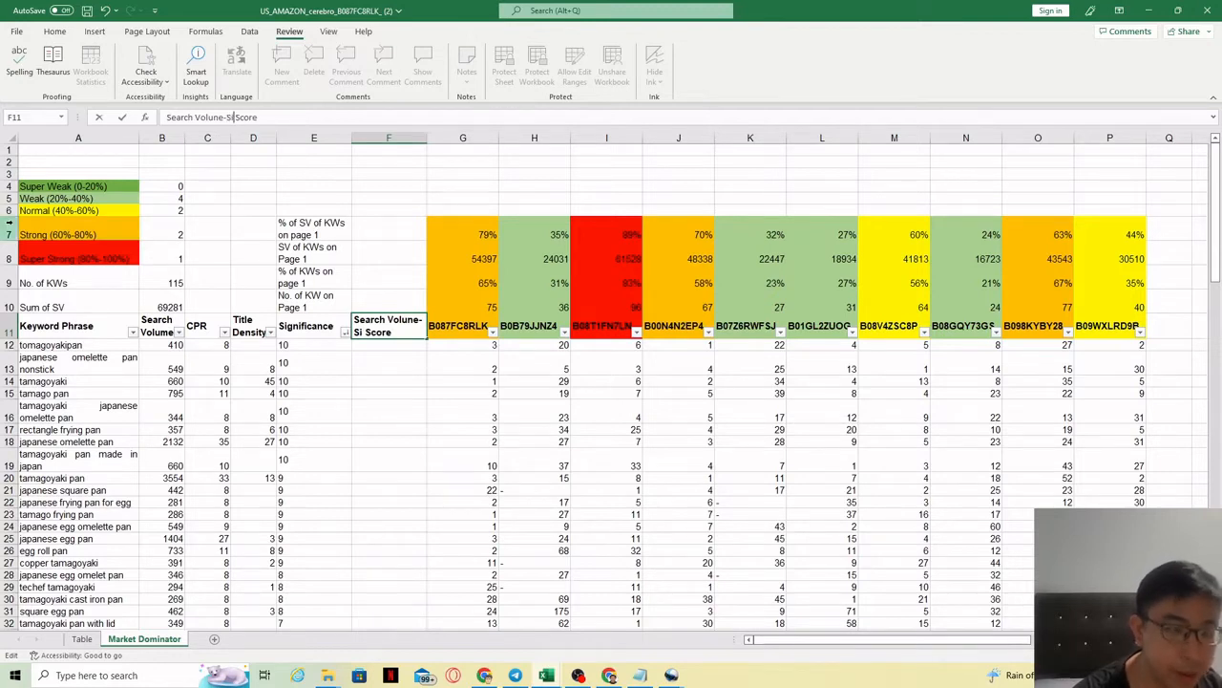
type("ce")
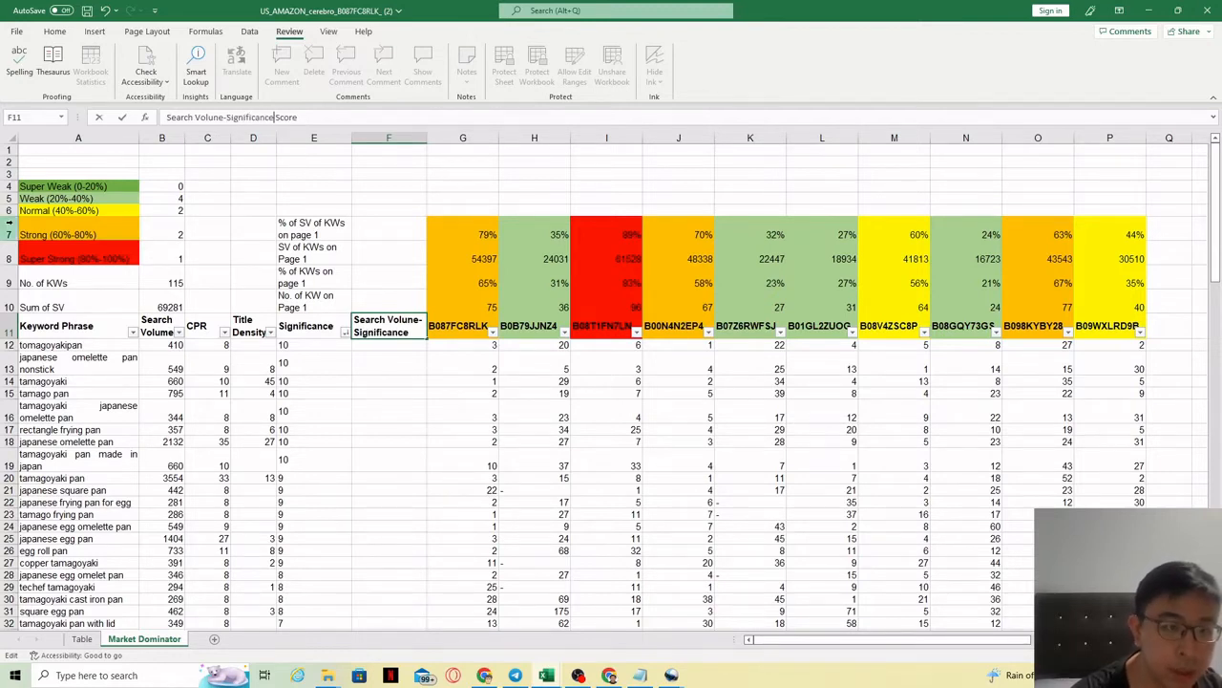
left_click(535, 423)
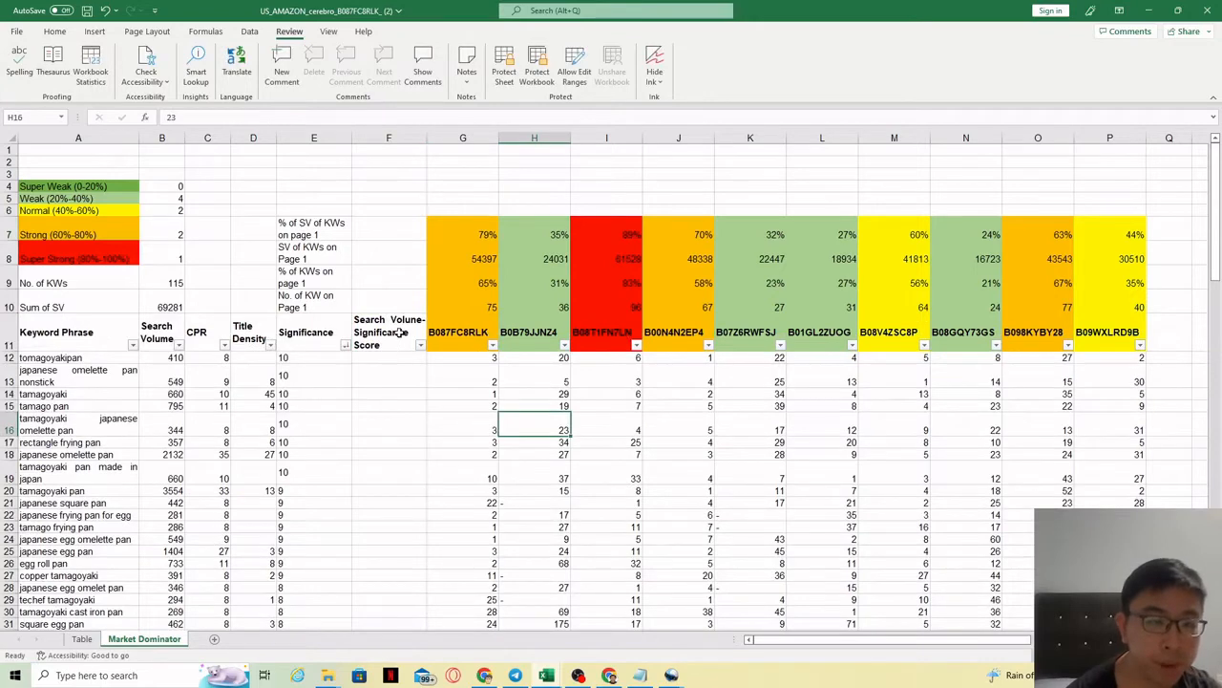
Step: Sort the keywords by Search Volume, largest to smallest, and review their Significance formulas
left_click(399, 331)
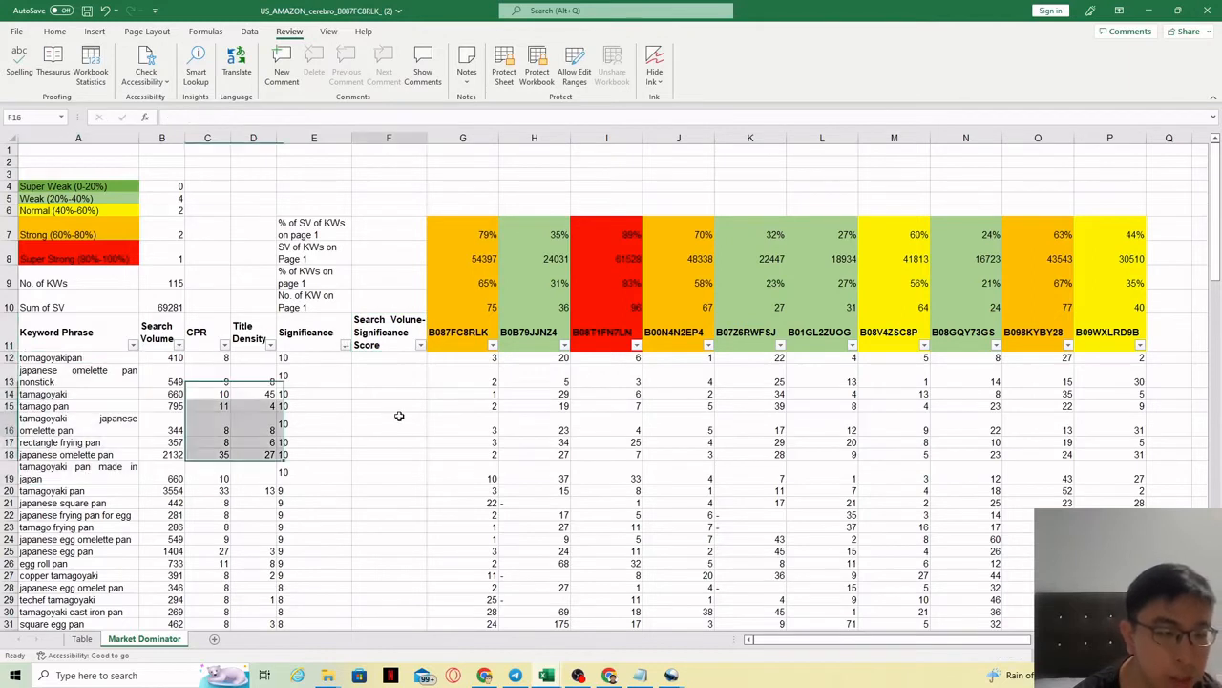
left_click(311, 360)
left_click(300, 595, "shift")
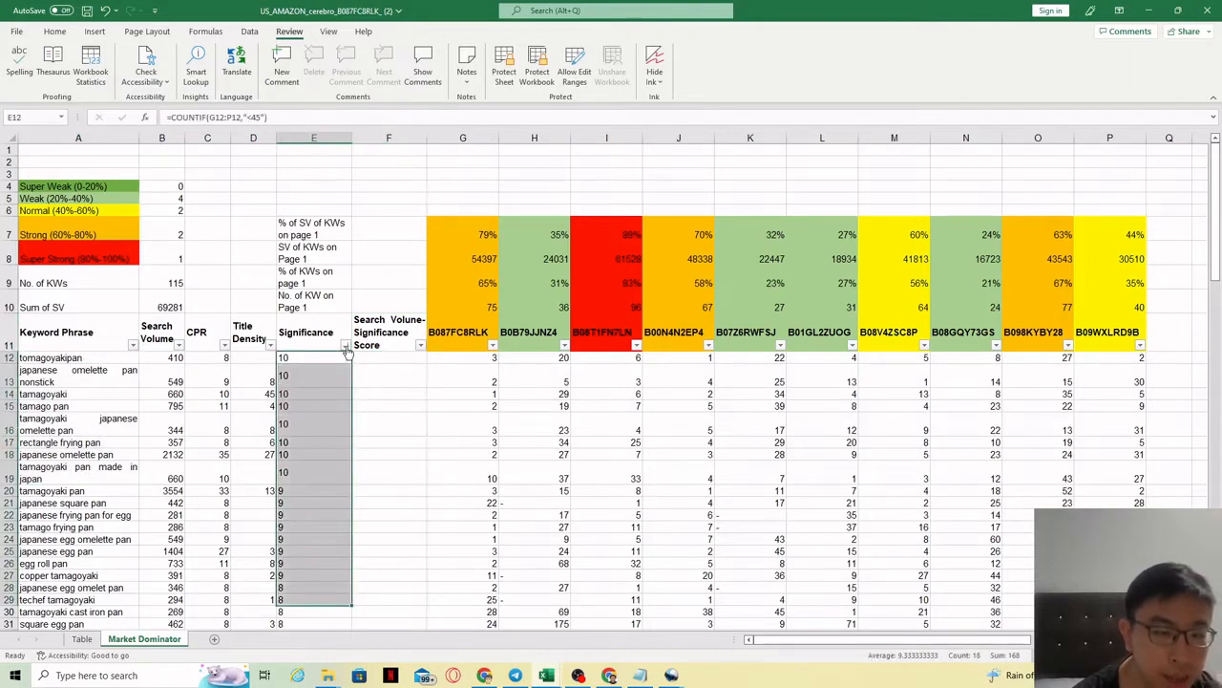
left_click(178, 345)
left_click(95, 378)
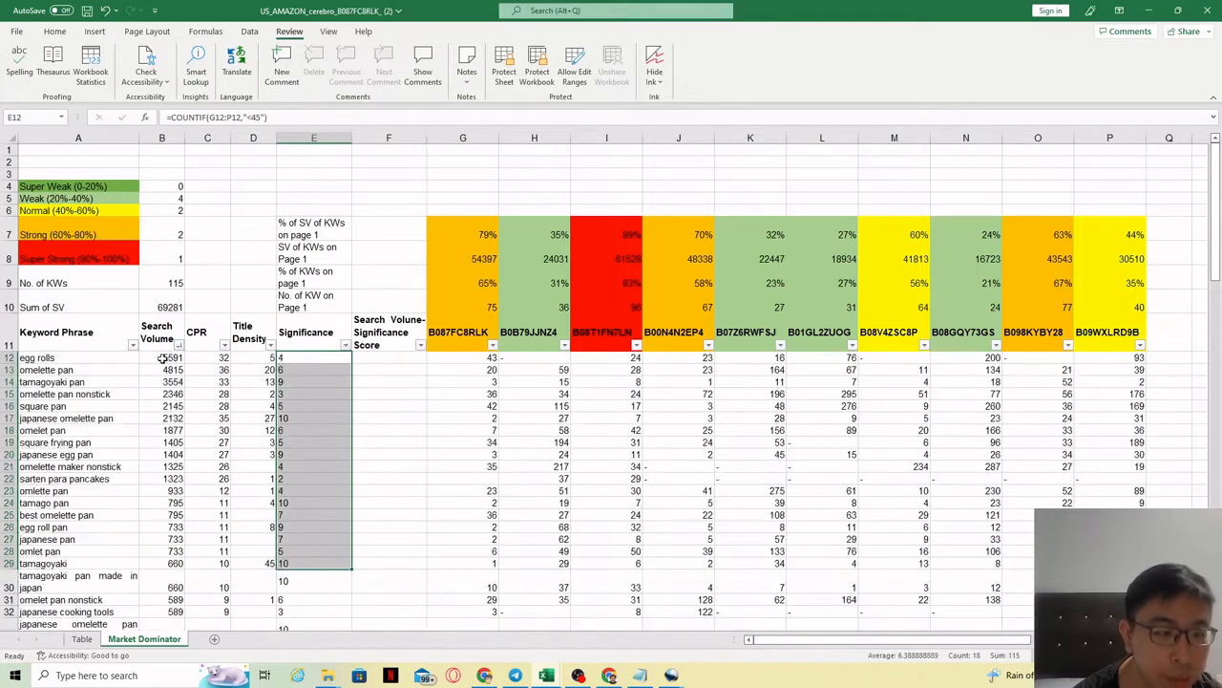
left_click_drag(163, 359, 161, 564)
left_click(168, 357)
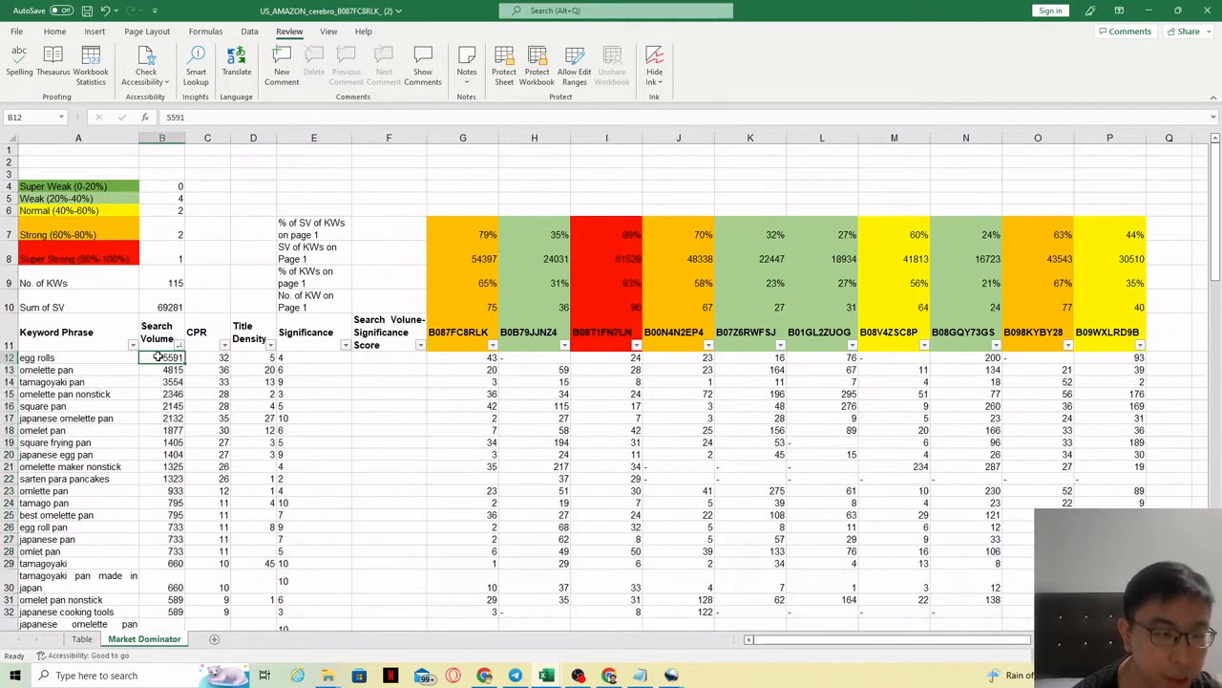
left_click(283, 359)
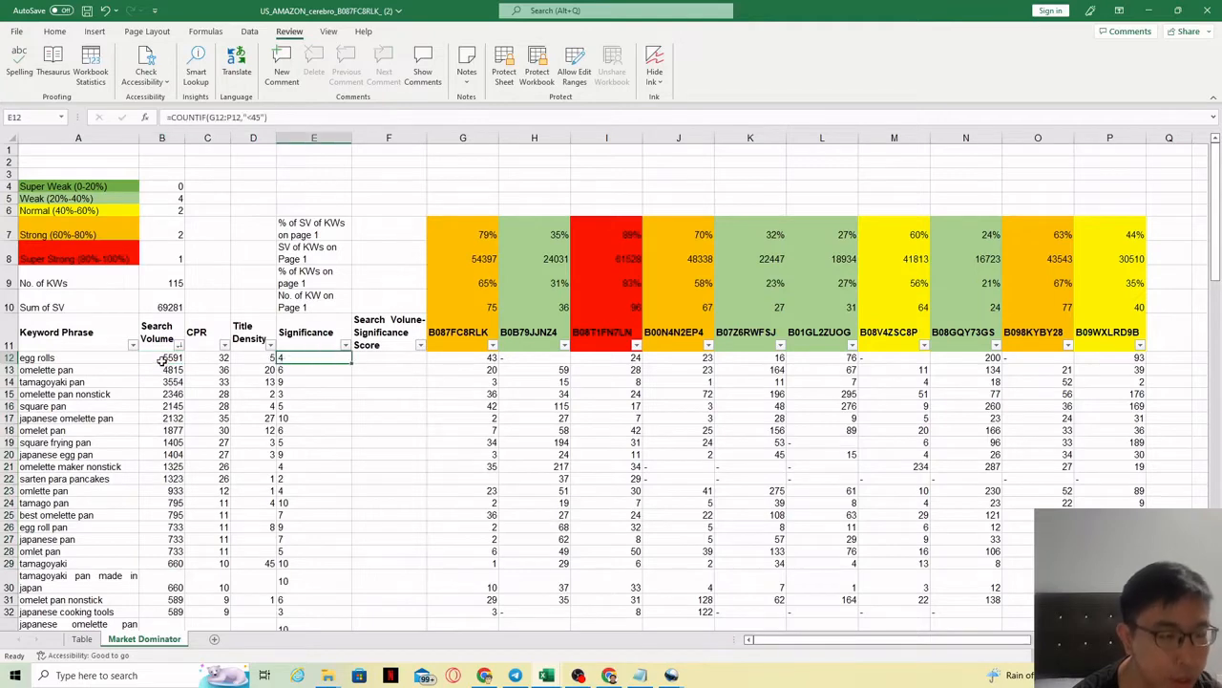
left_click_drag(161, 359, 299, 563)
scroll(305, 458, "down", 1)
left_click(304, 561)
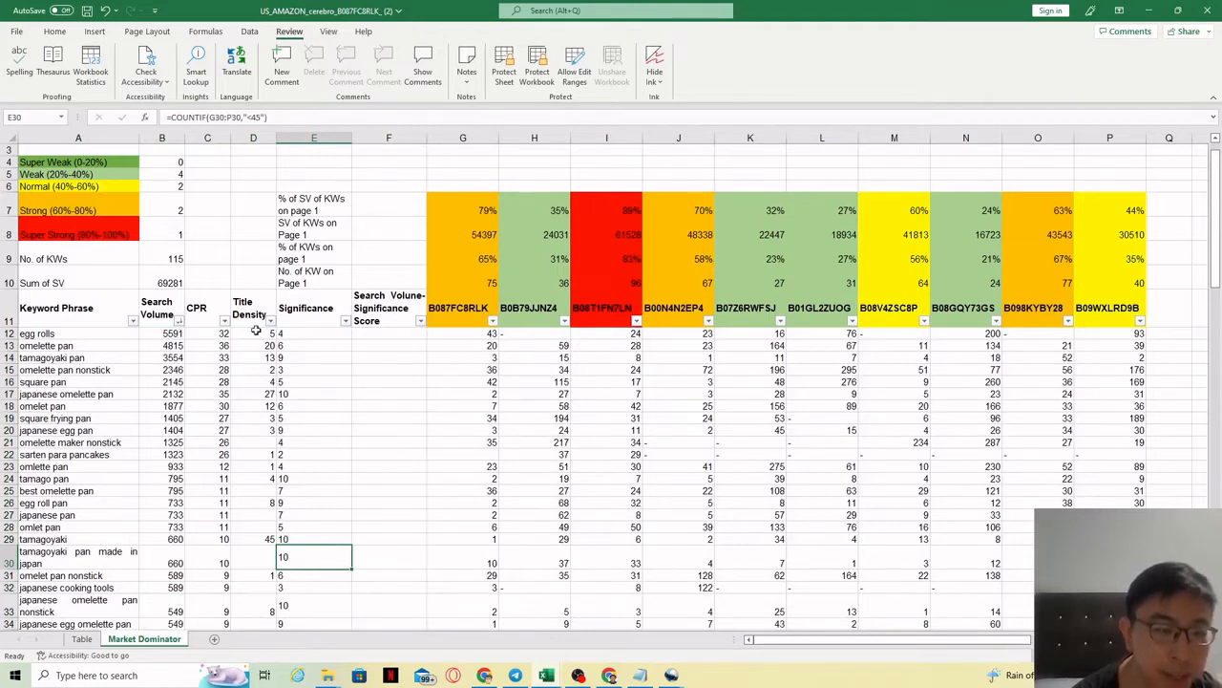
Step: Re-sort the table by Significance, largest to smallest, putting the keywords scoring 10 on top
left_click(395, 320)
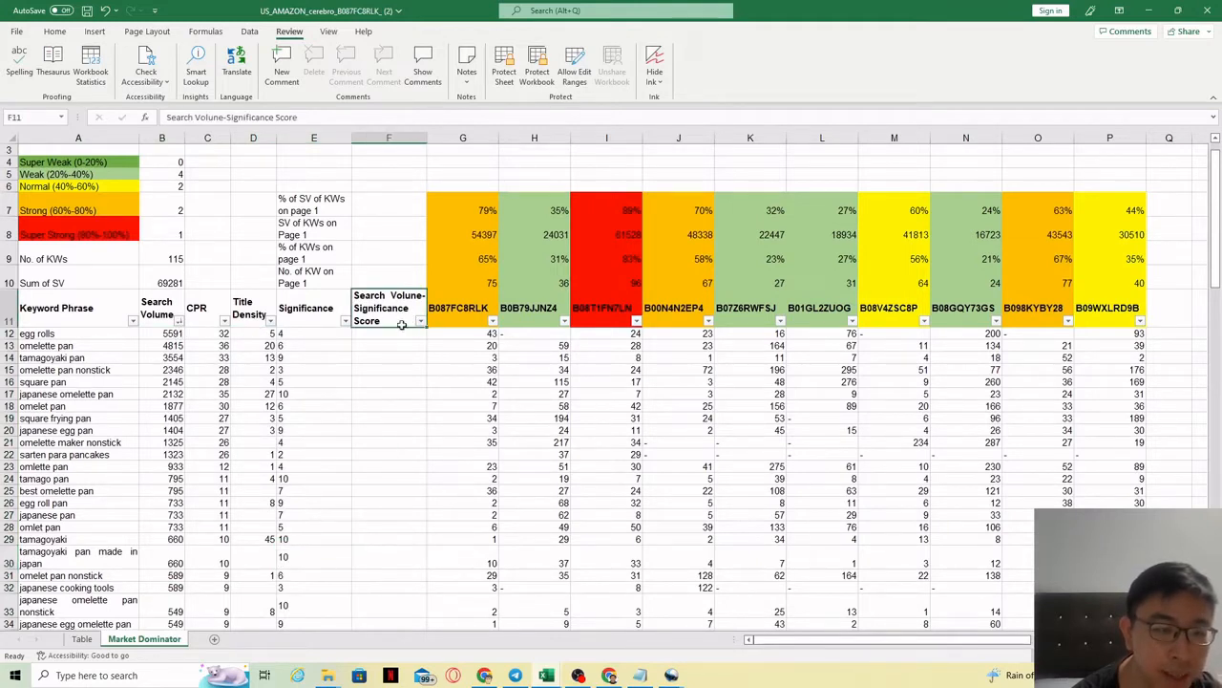
left_click(346, 321)
left_click(239, 355)
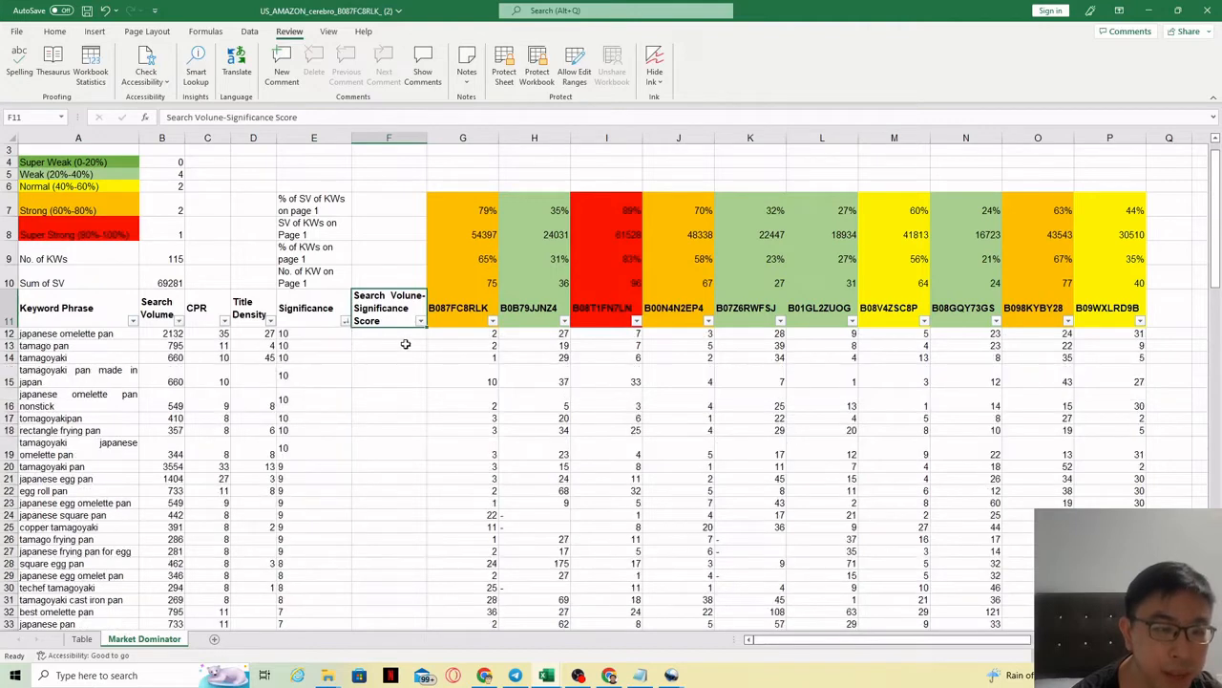
left_click(403, 341)
left_click(403, 334)
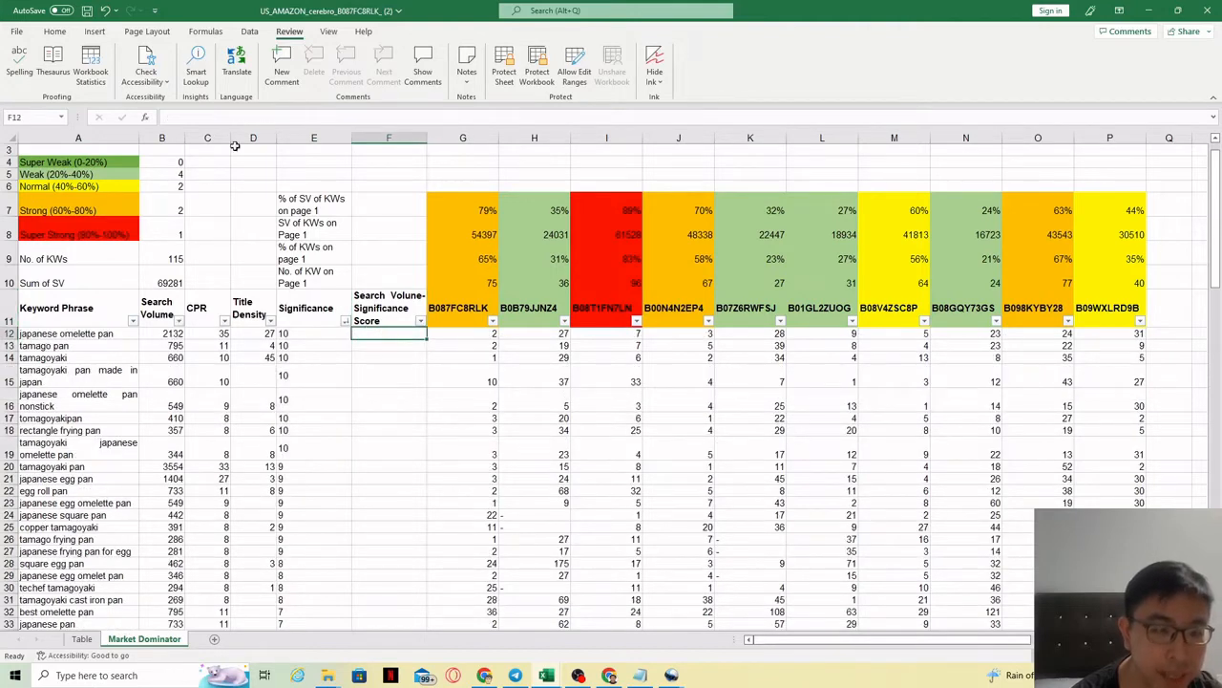
Step: Enter the formula =B12*E12 in F12
left_click(202, 118)
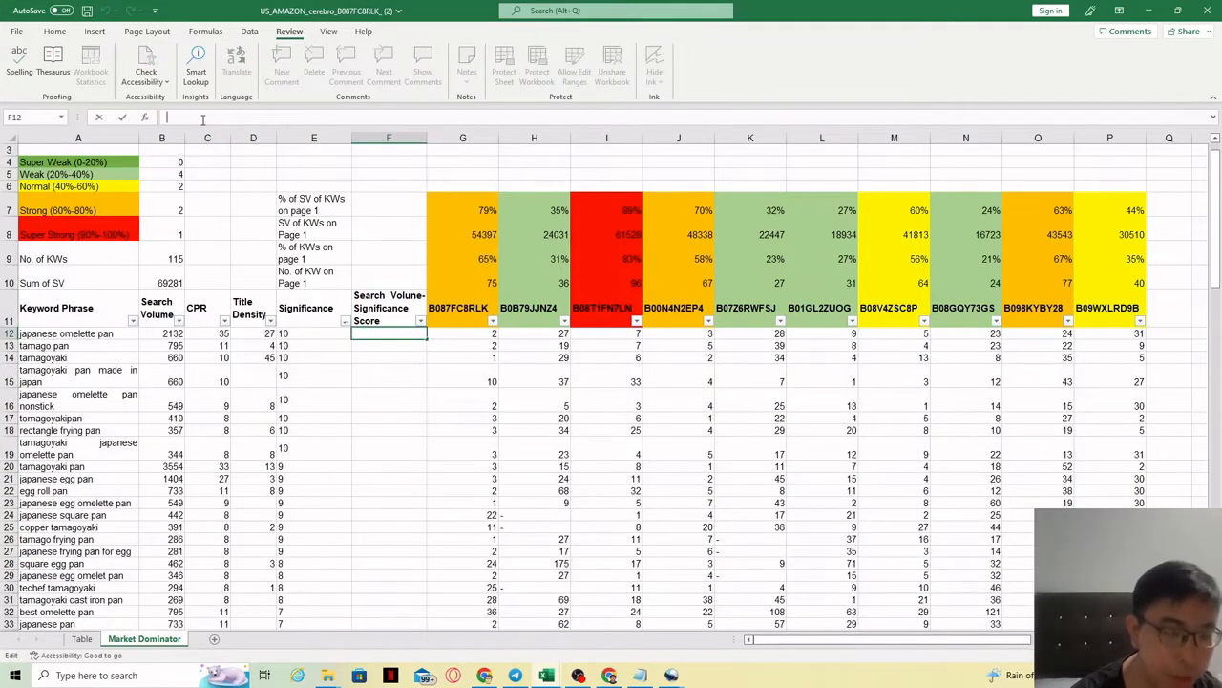
type("=")
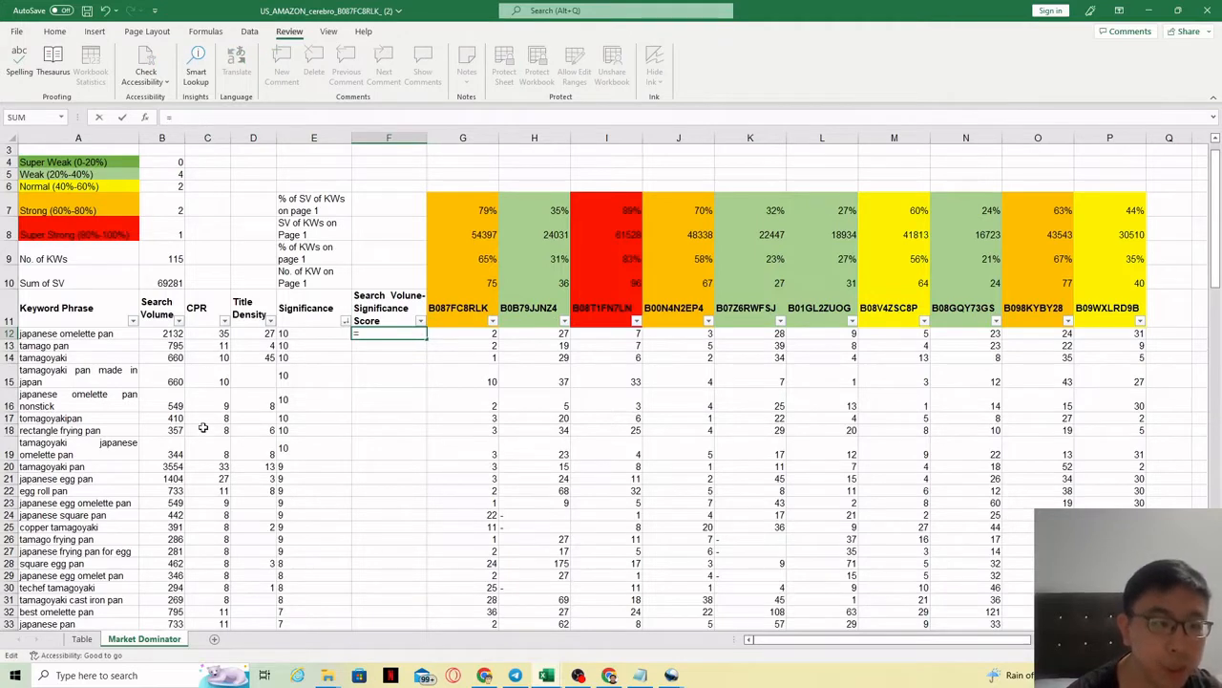
left_click(171, 336)
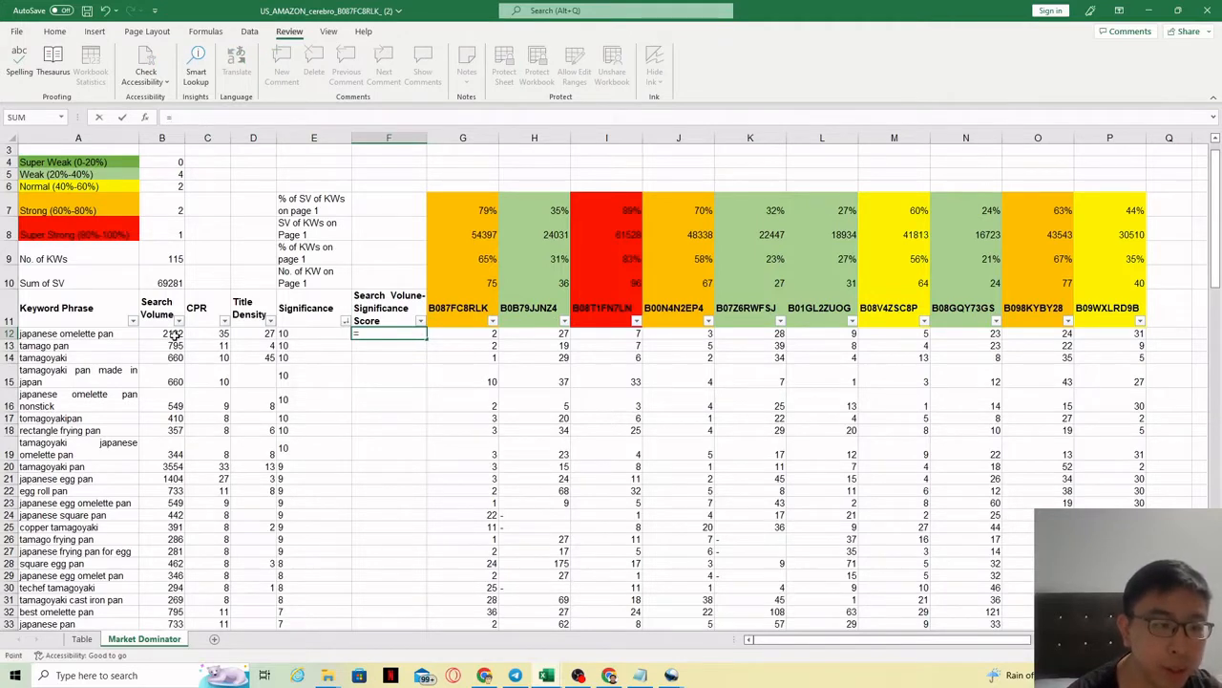
type("*")
left_click(297, 335)
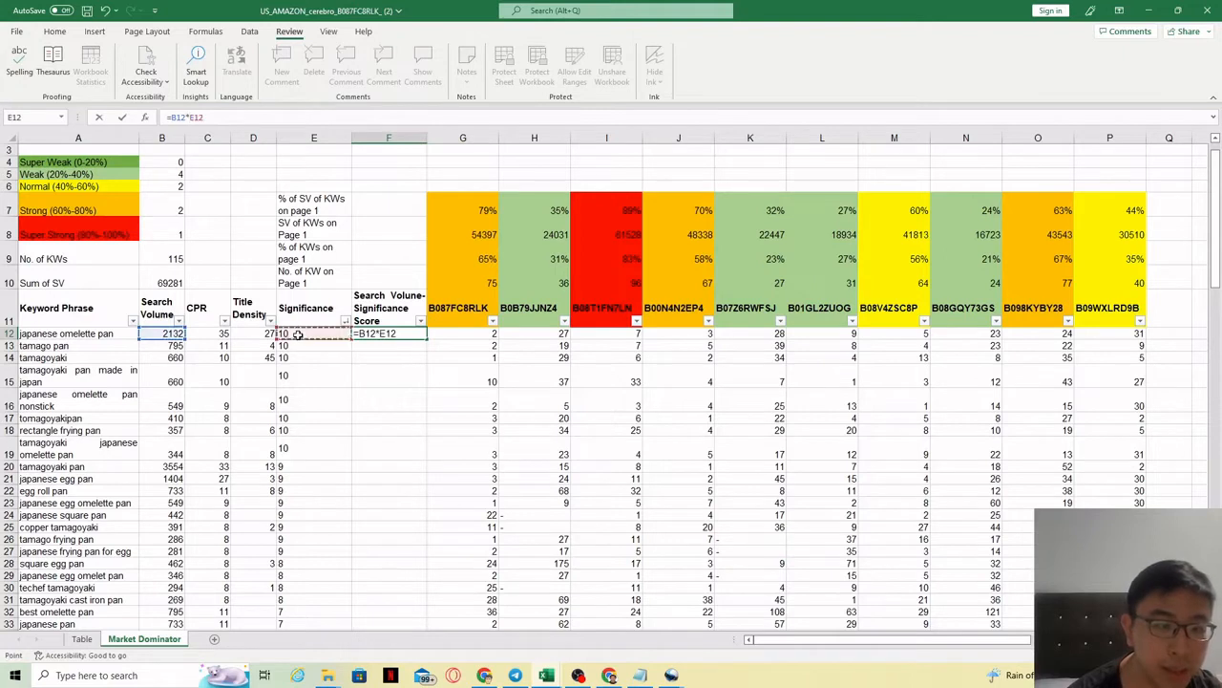
key("Return")
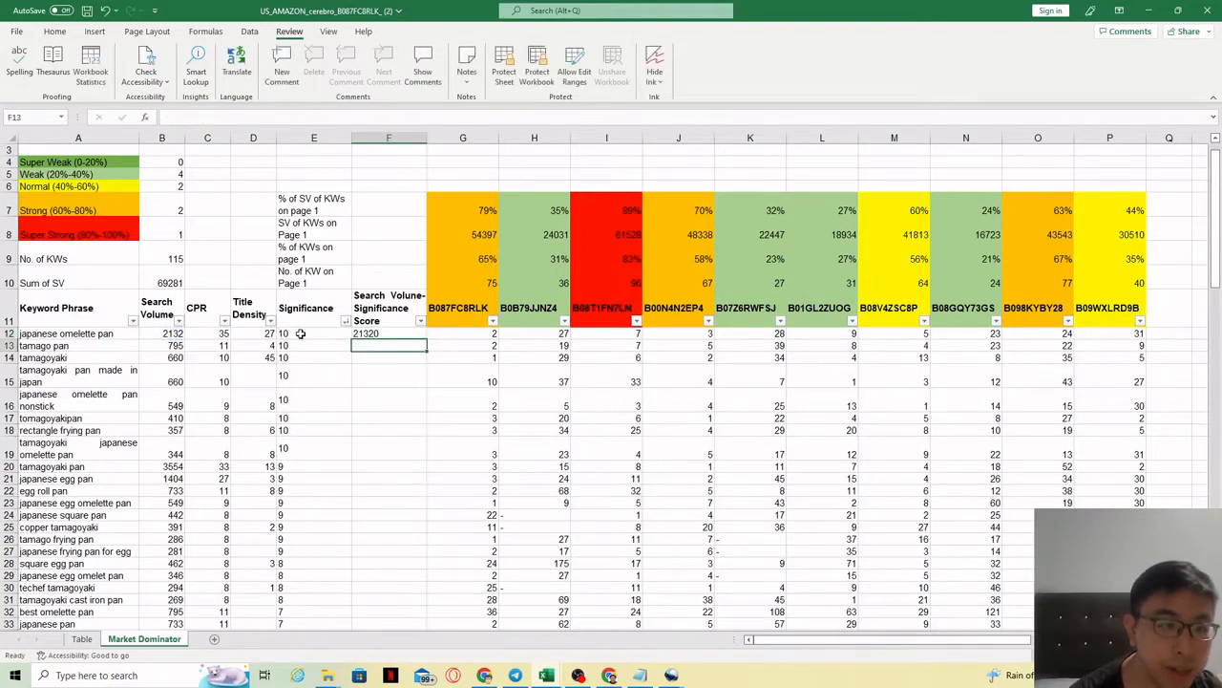
Step: Fill the F12 score formula down the whole column and check the results
left_click(388, 334)
double_click(426, 339)
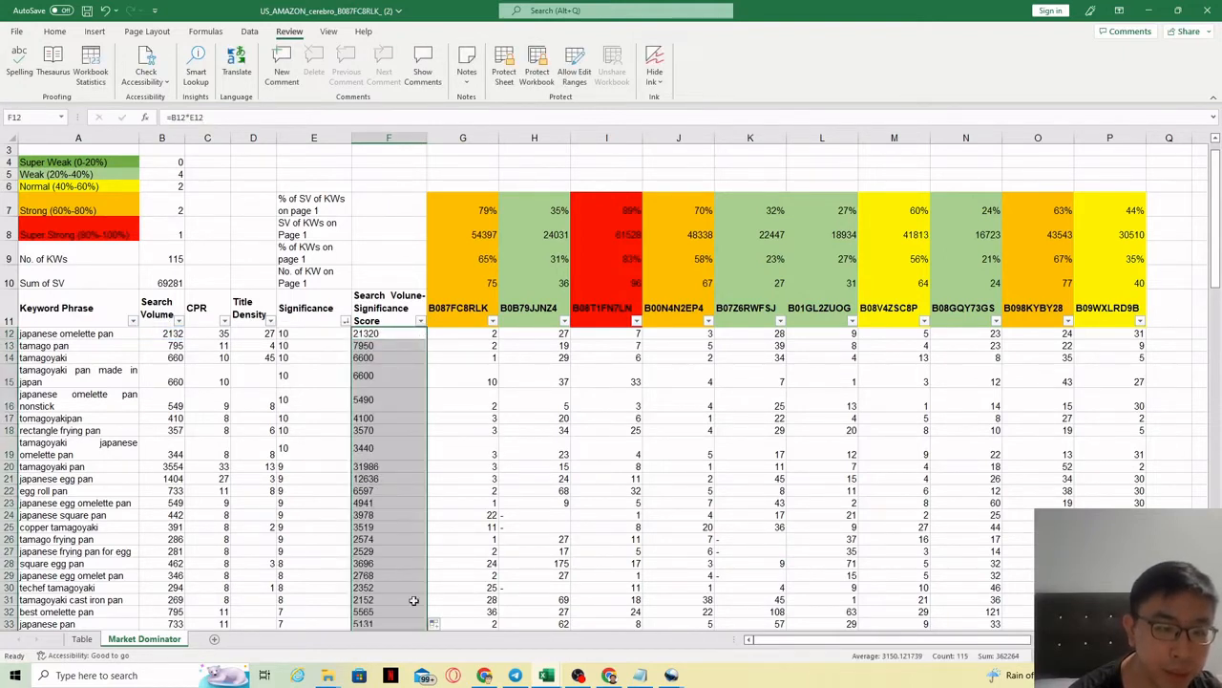
left_click(395, 430)
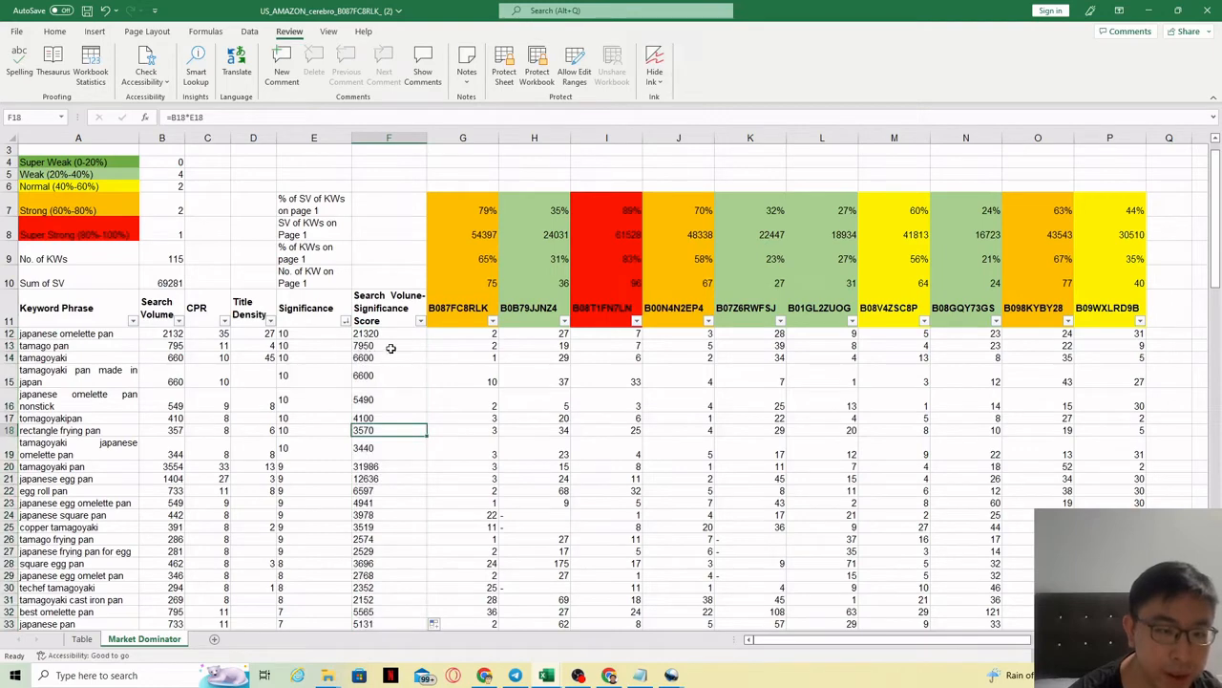
left_click_drag(388, 339, 392, 624)
left_click(398, 397)
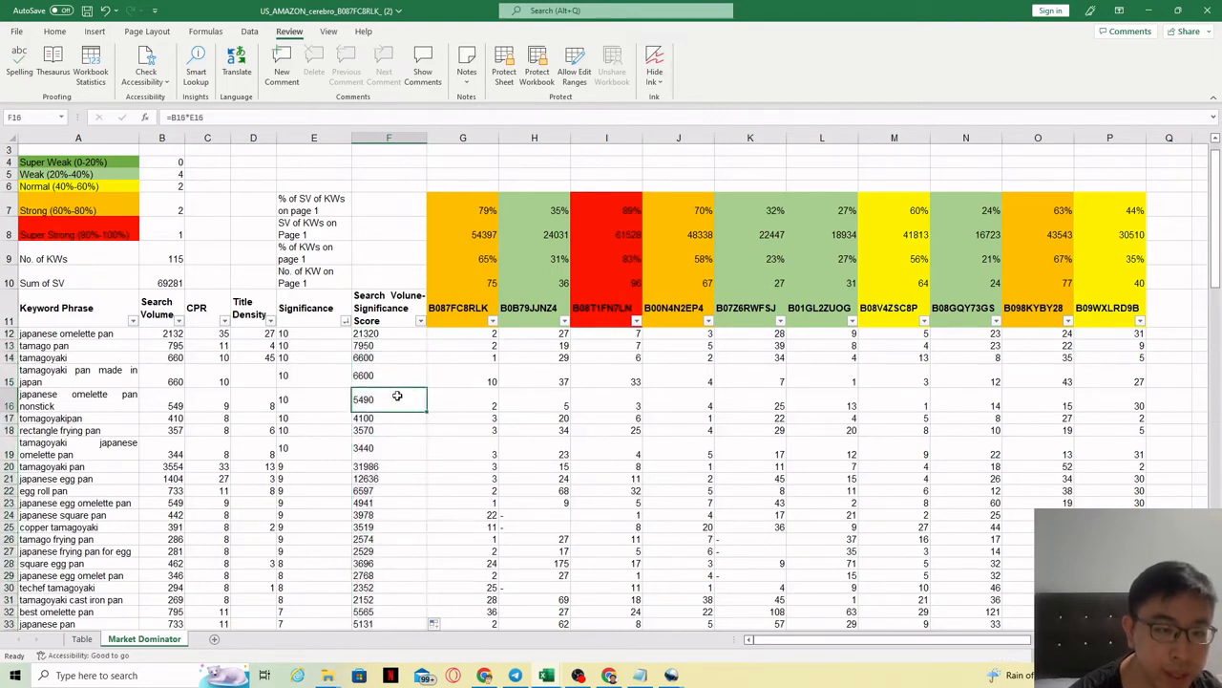
Step: Sort the keywords by Search Volume-Significance Score, highest first
left_click(420, 321)
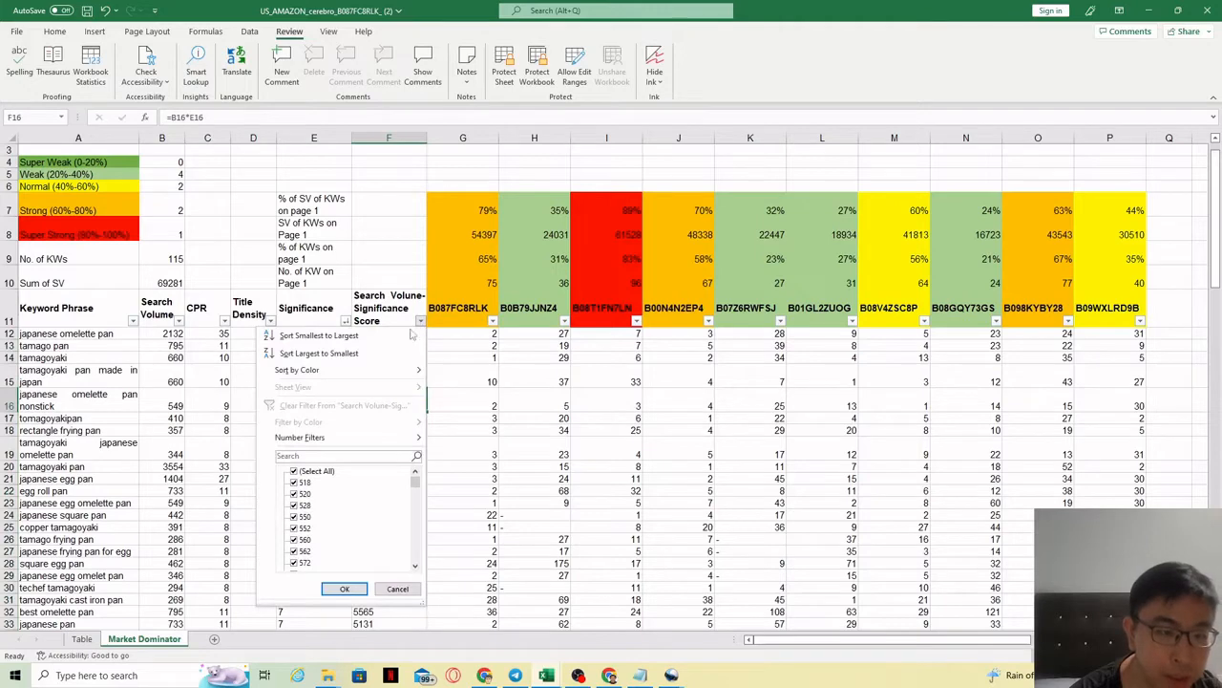
left_click(319, 354)
left_click(337, 356)
left_click_drag(399, 335, 374, 524)
left_click(375, 538)
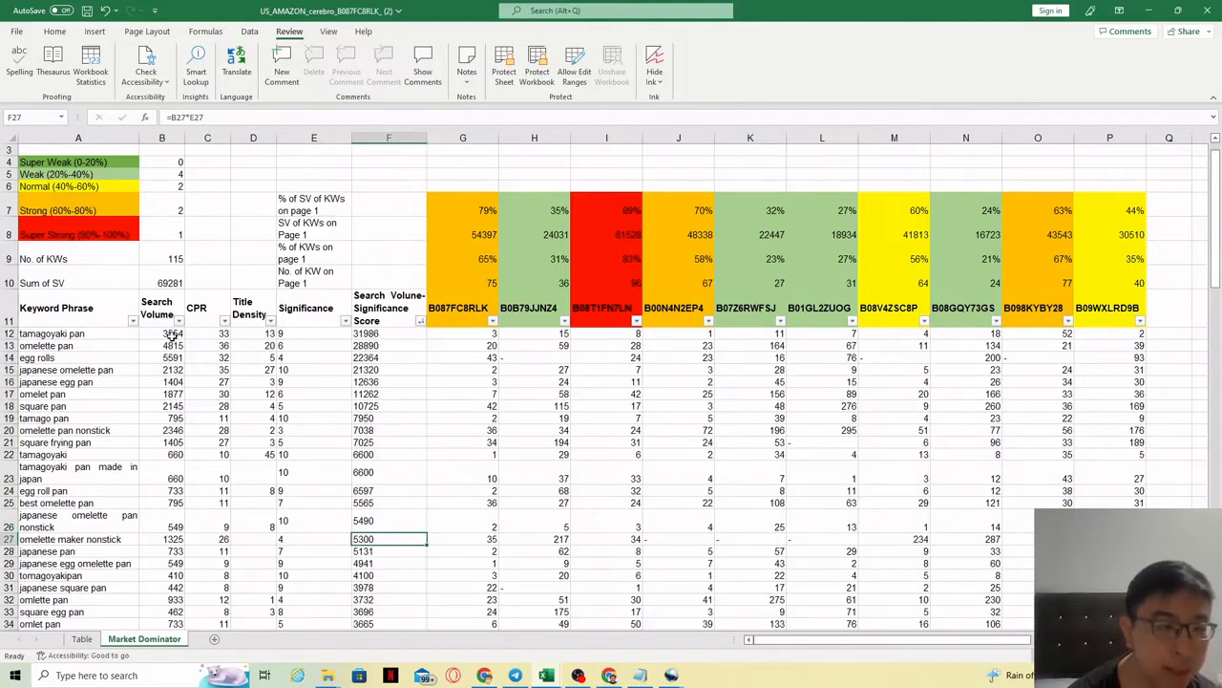
Step: Review the top keywords' Significance values and scores, then switch to the Japanese Omelette Pan workbook
left_click_drag(170, 334, 193, 541)
left_click_drag(317, 334, 295, 572)
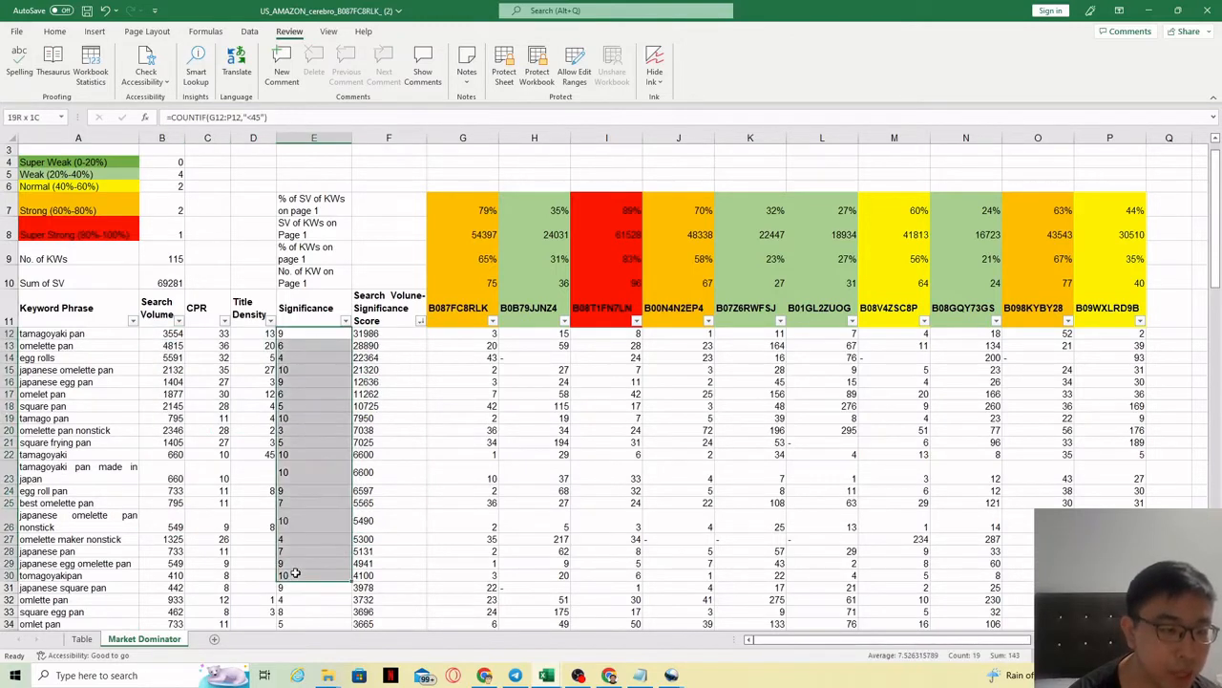
left_click(309, 520)
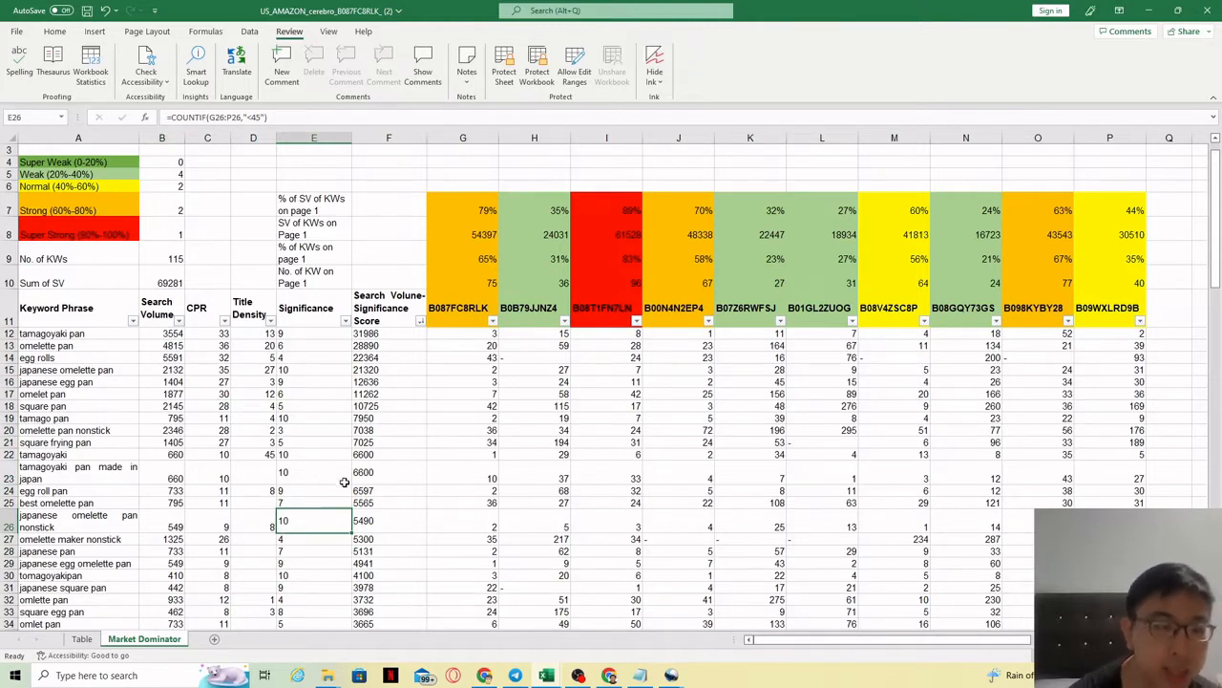
left_click_drag(368, 339, 387, 575)
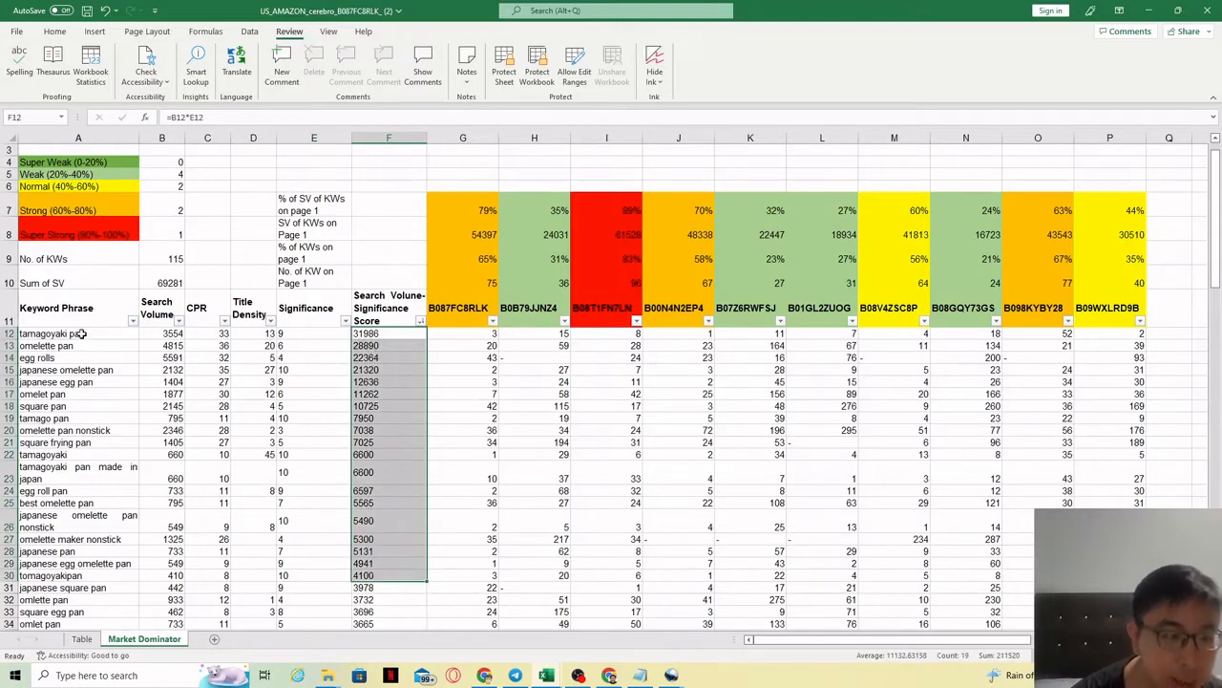
left_click_drag(82, 333, 88, 603)
left_click_drag(1216, 524, 1211, 173)
left_click(412, 463)
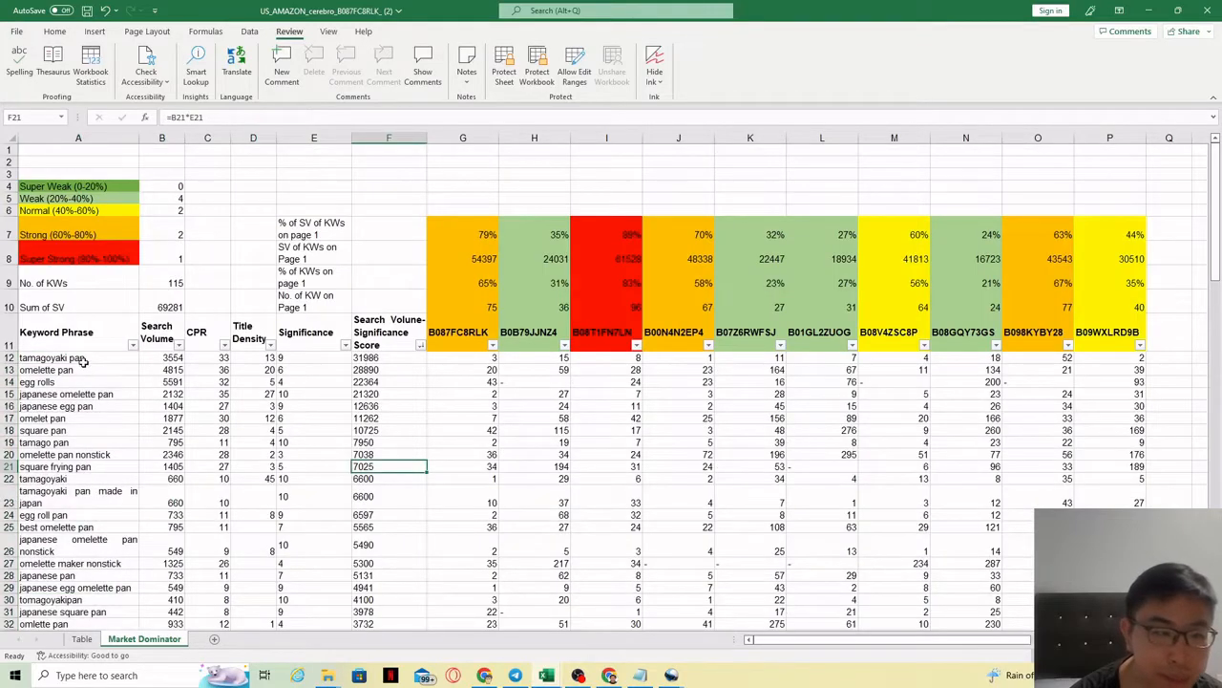
left_click_drag(81, 358, 113, 516)
left_click_drag(385, 360, 380, 411)
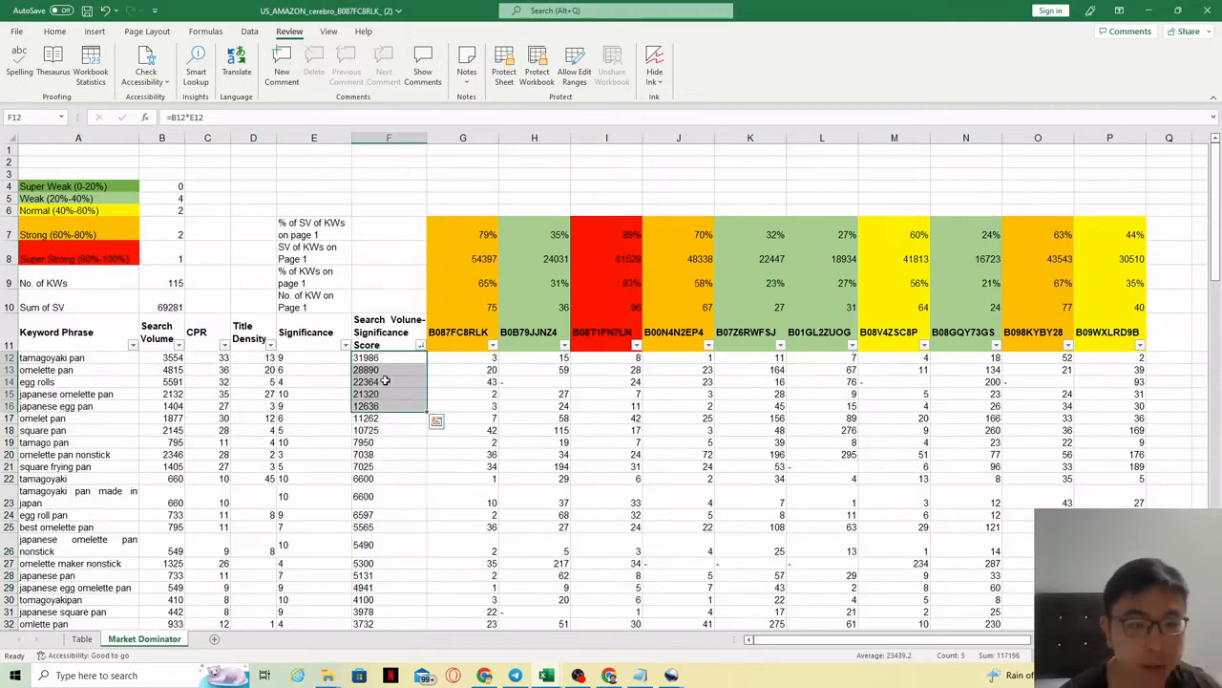
left_click(386, 381)
left_click(374, 407)
left_click_drag(380, 361, 378, 408)
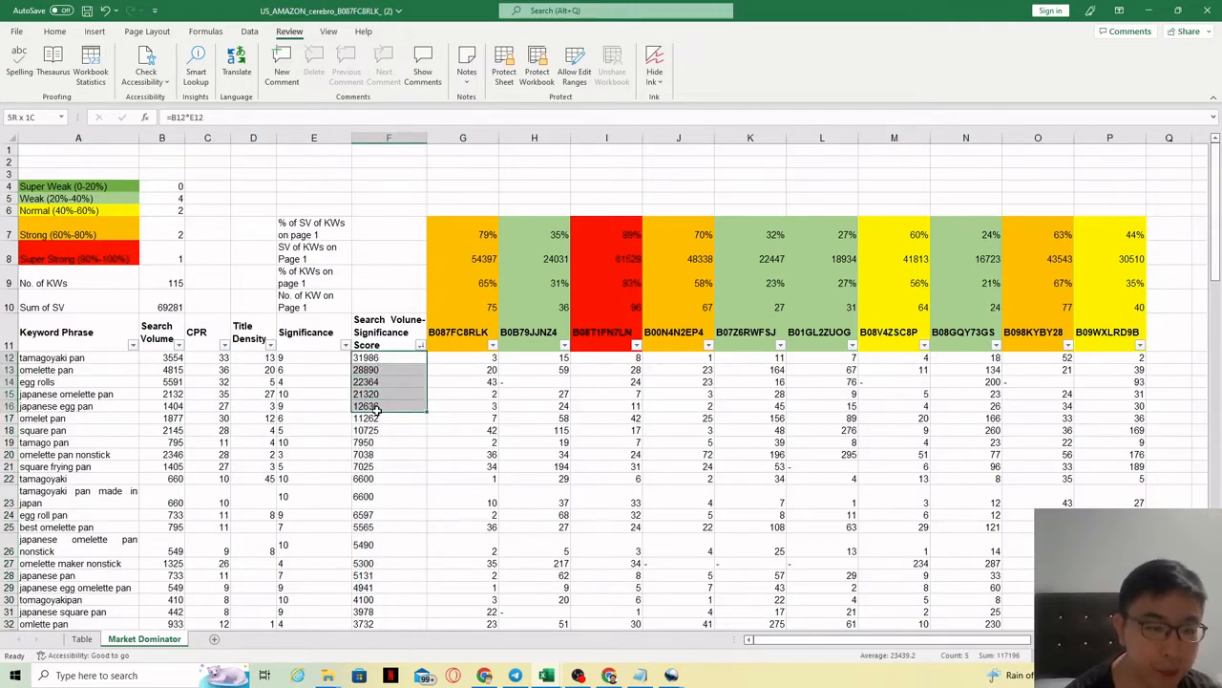
key("alt+Tab")
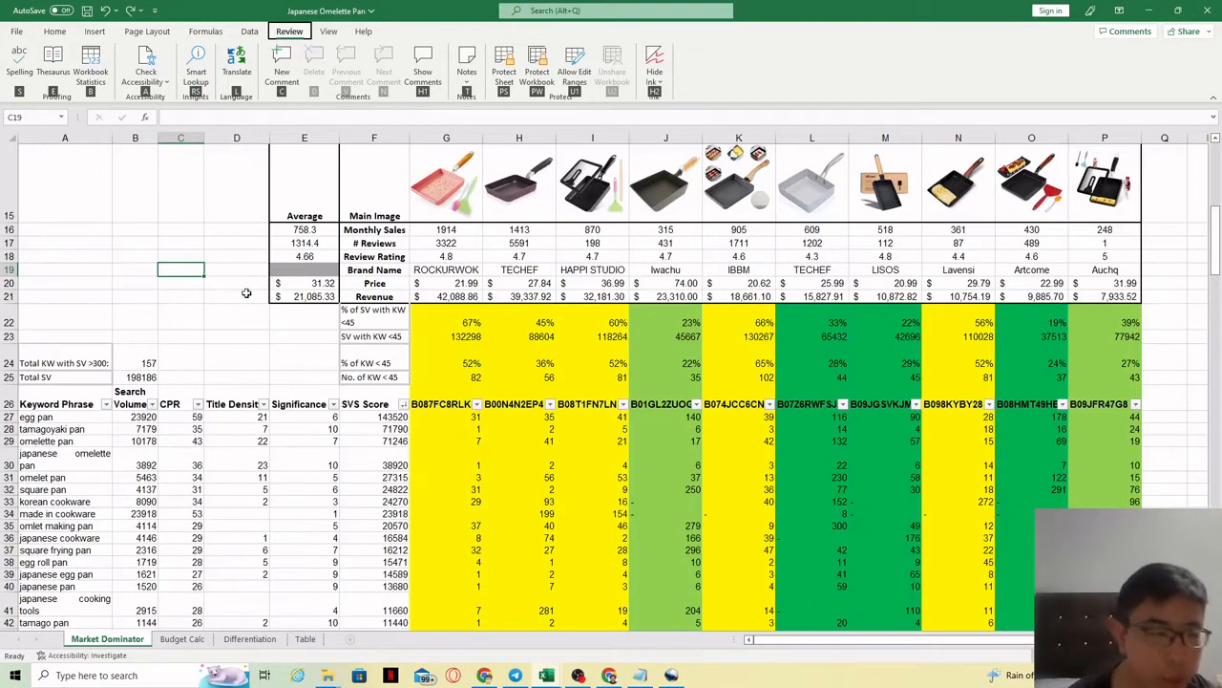
left_click(163, 256)
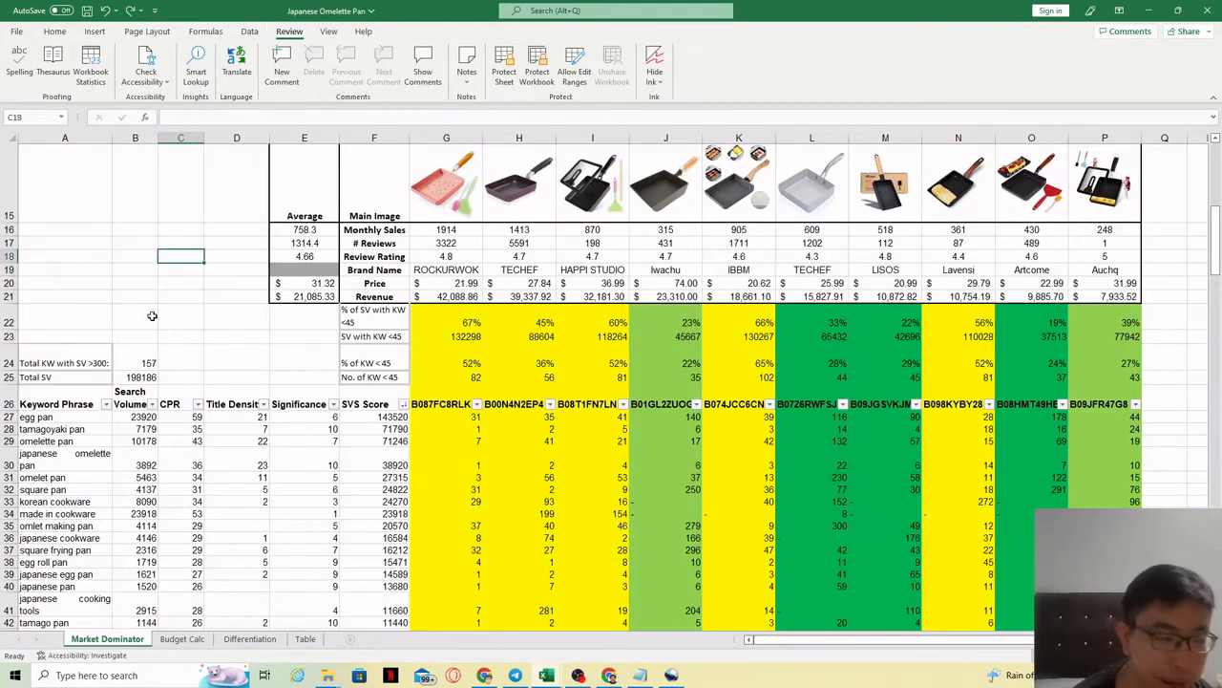
left_click(368, 210)
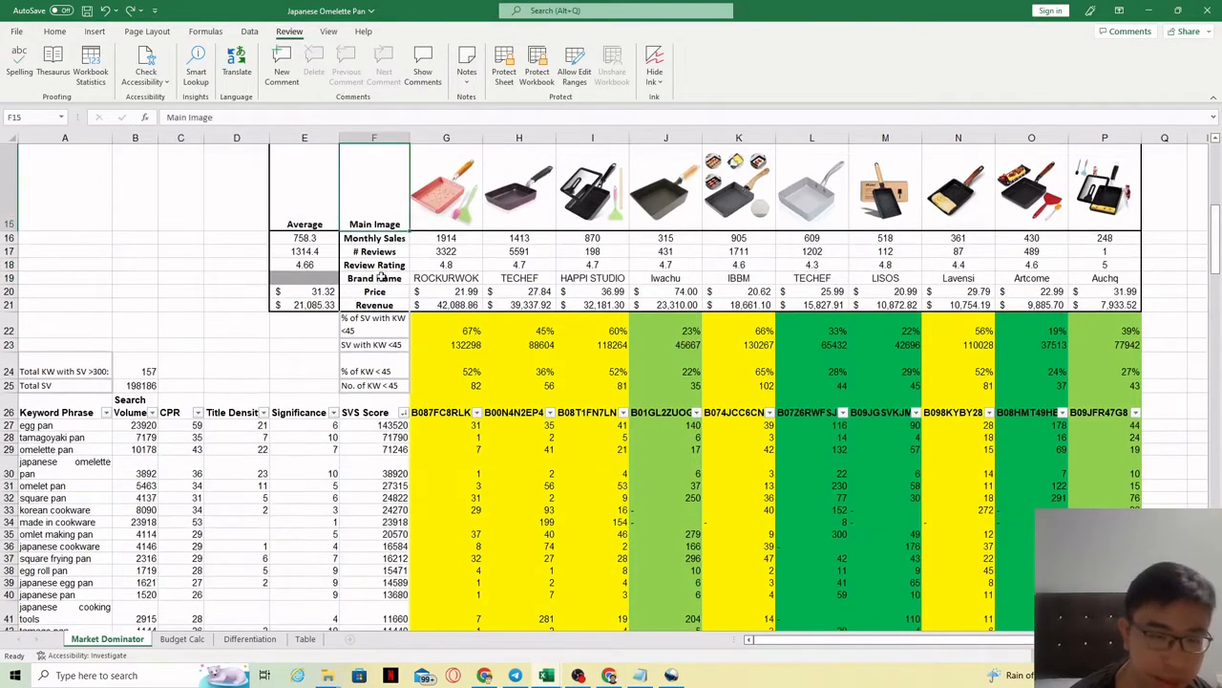
left_click_drag(361, 205, 1106, 305)
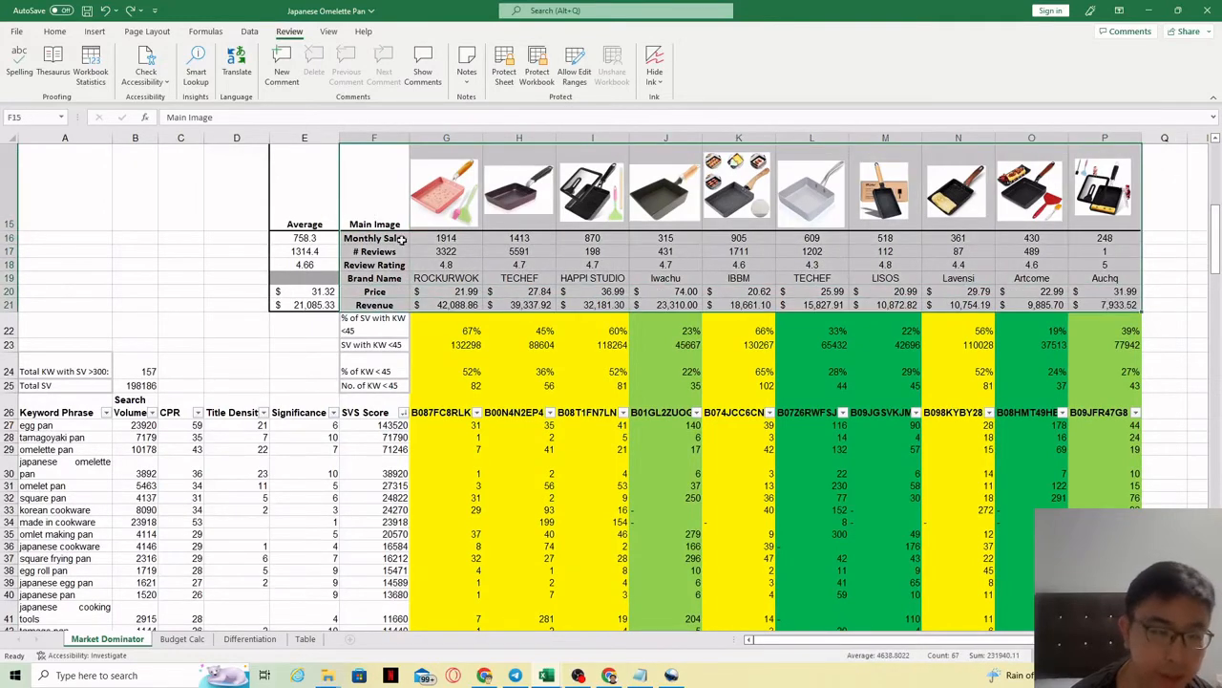
left_click_drag(377, 238, 1101, 300)
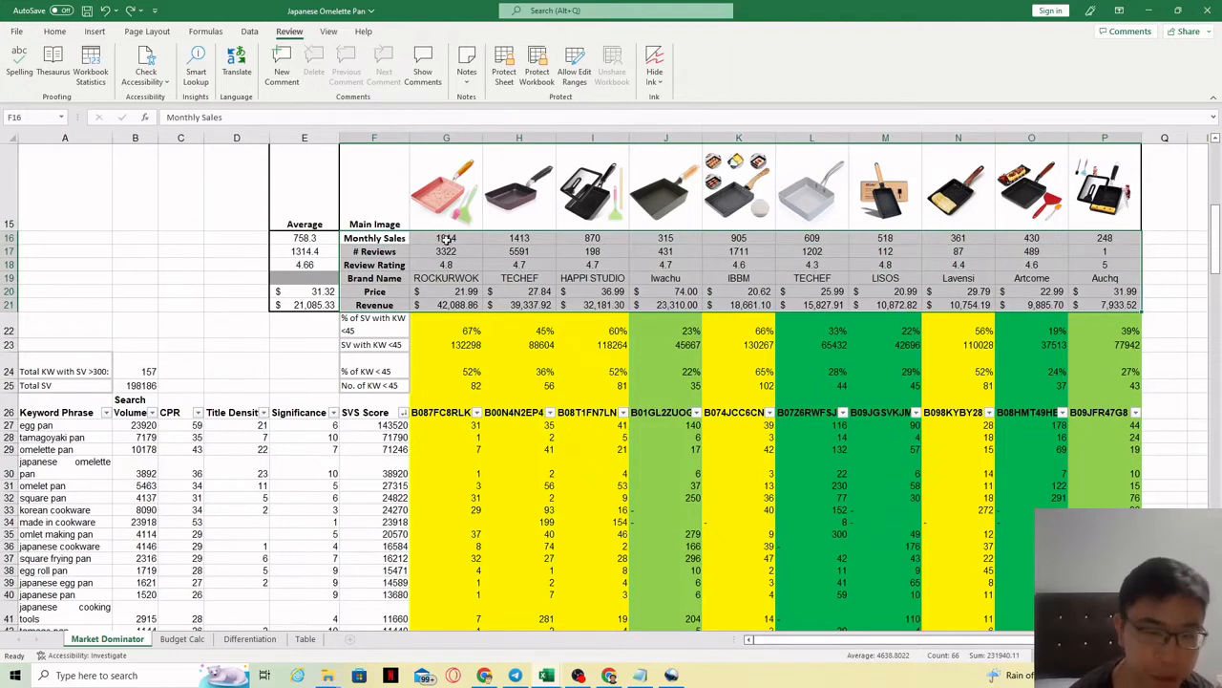
left_click(369, 411)
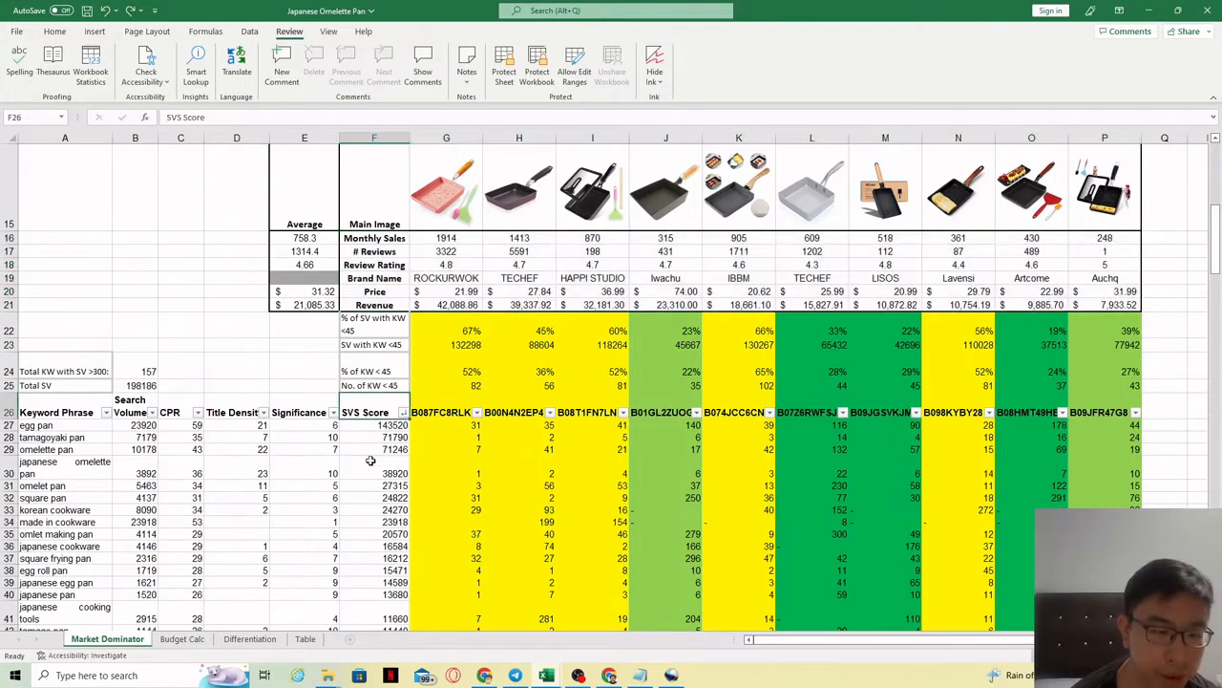
left_click_drag(1216, 221, 1216, 244)
left_click_drag(82, 271, 81, 585)
left_click_drag(380, 276, 373, 577)
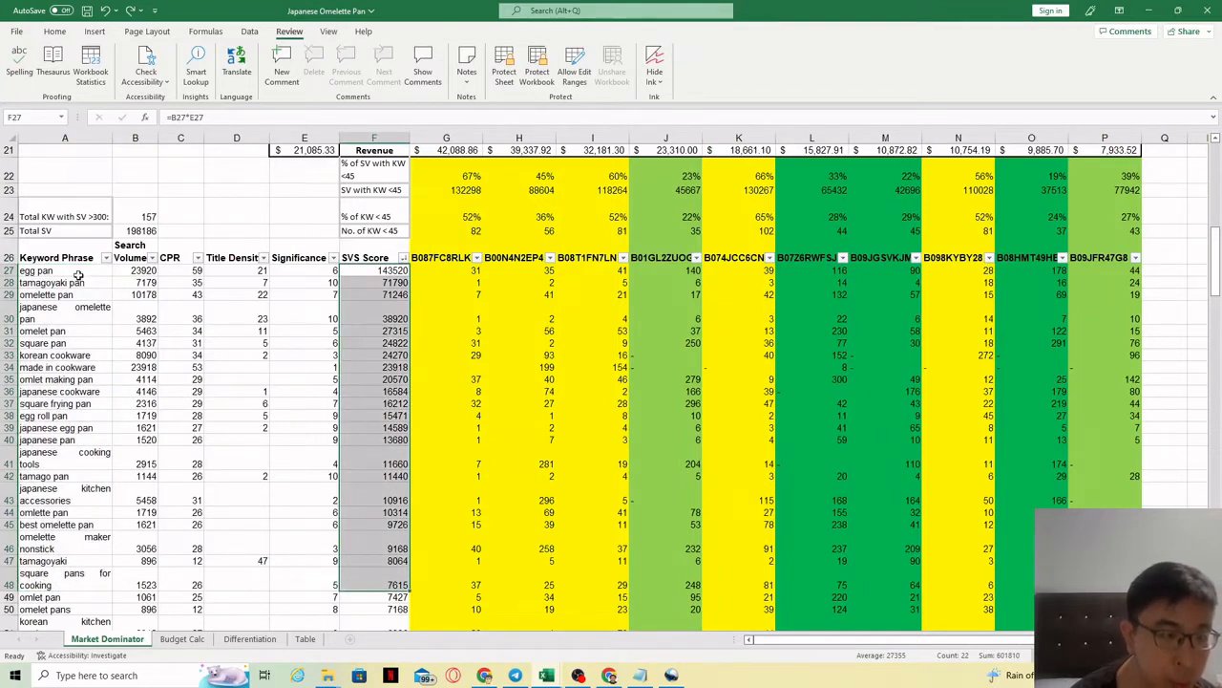
Step: Review keyword cells such as tamagoyaki pan, japanese cooking tools, made in cookware and square pans for cooking
left_click_drag(79, 275, 55, 567)
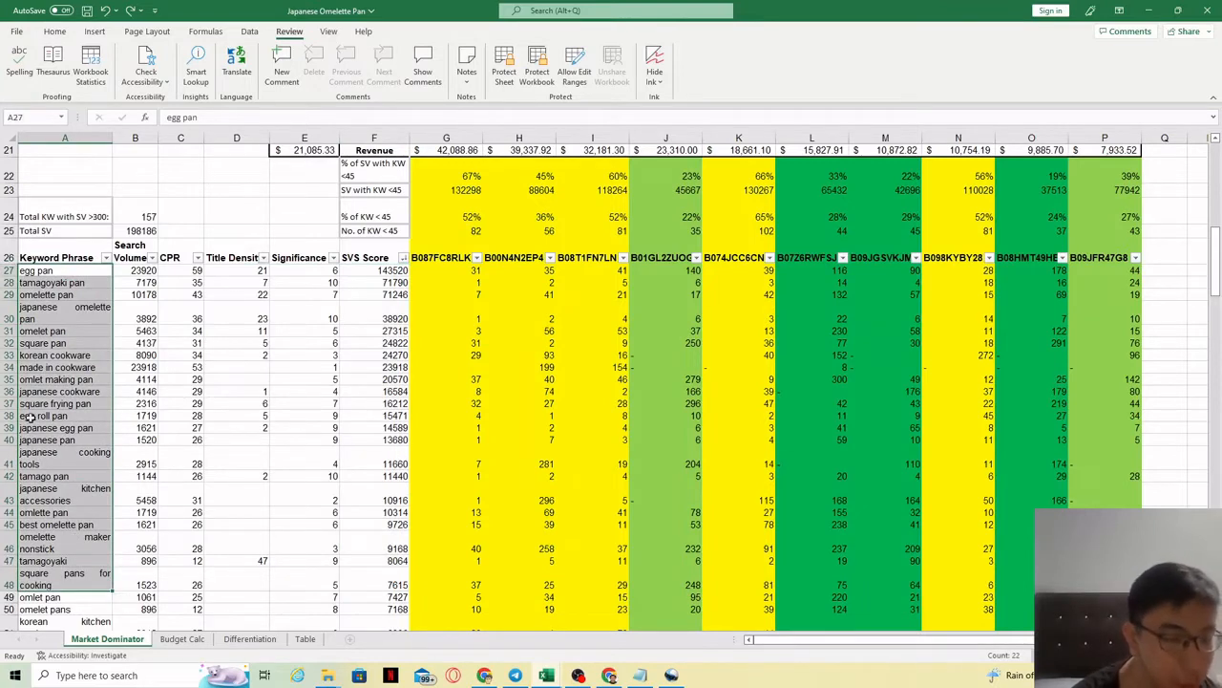
left_click(76, 279)
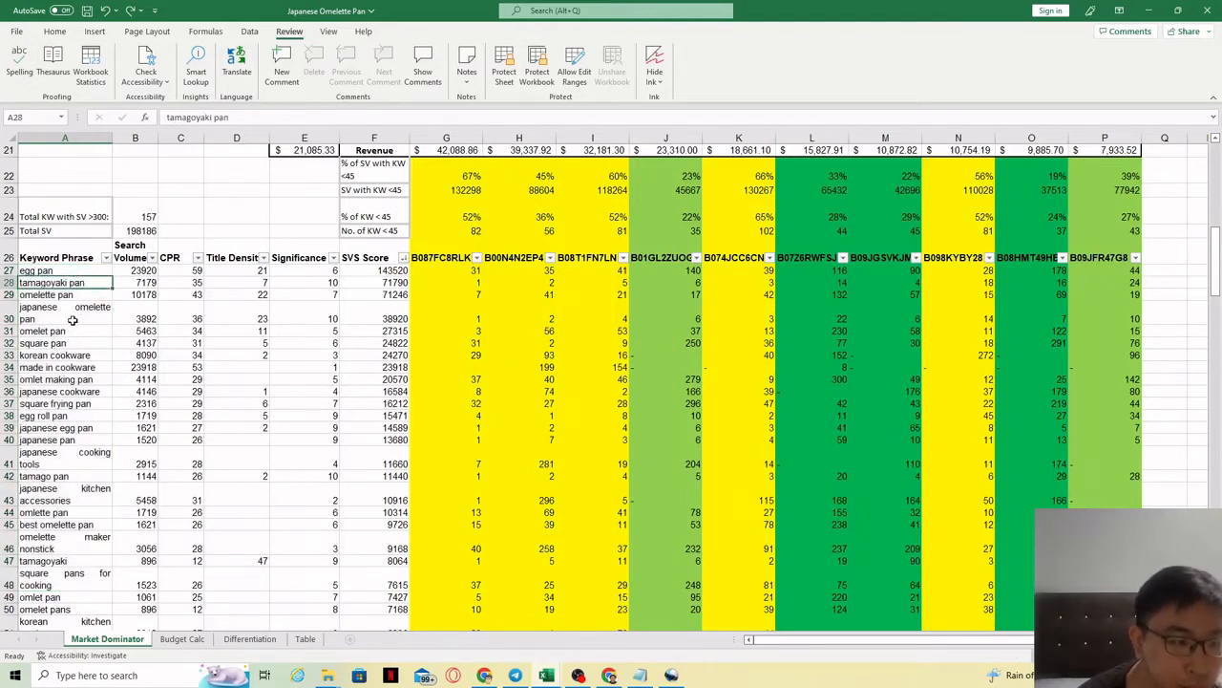
double_click(54, 464)
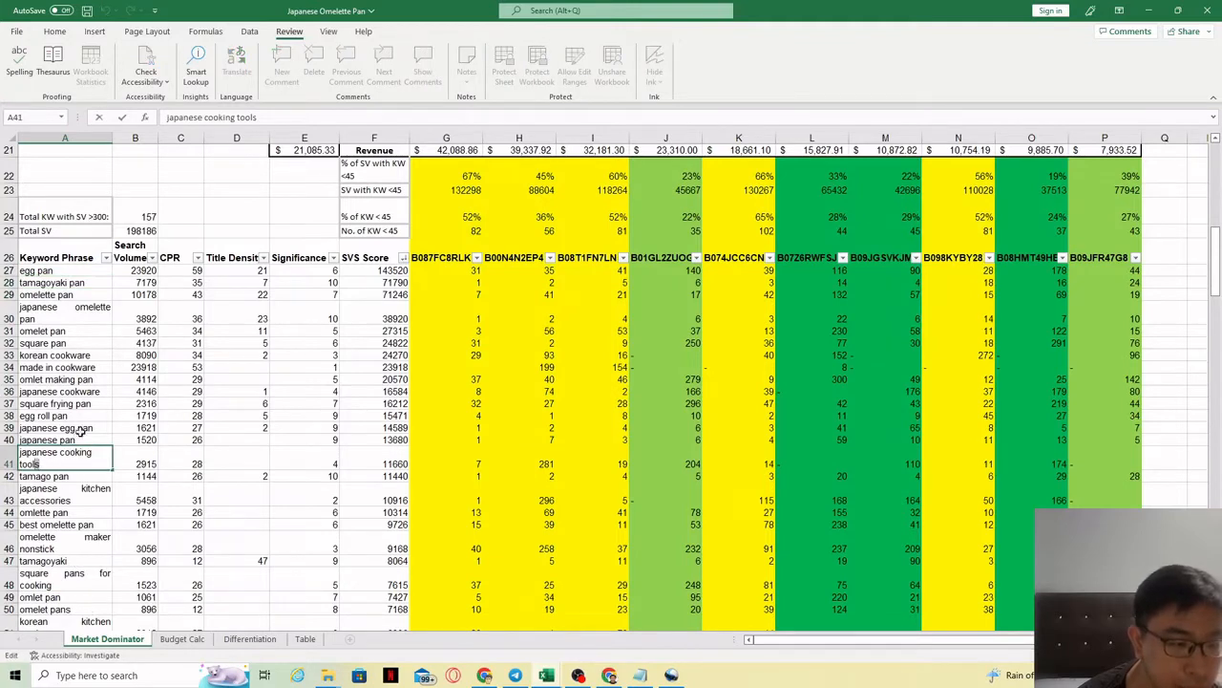
double_click(48, 367)
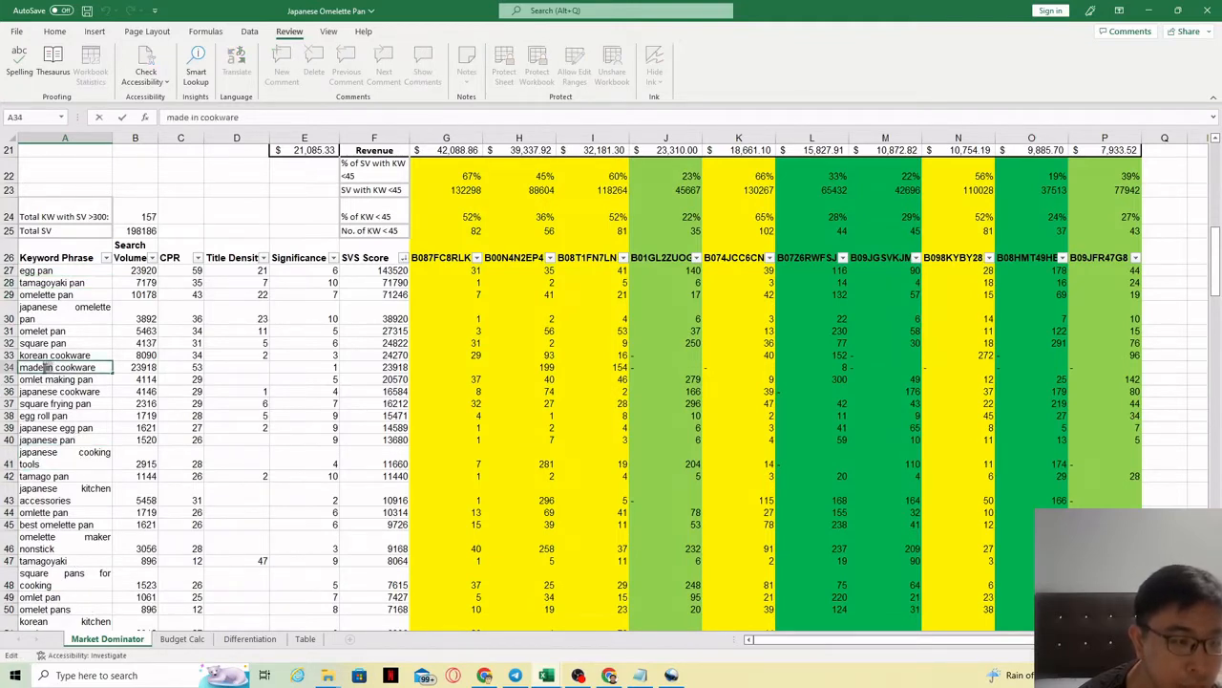
left_click(52, 476)
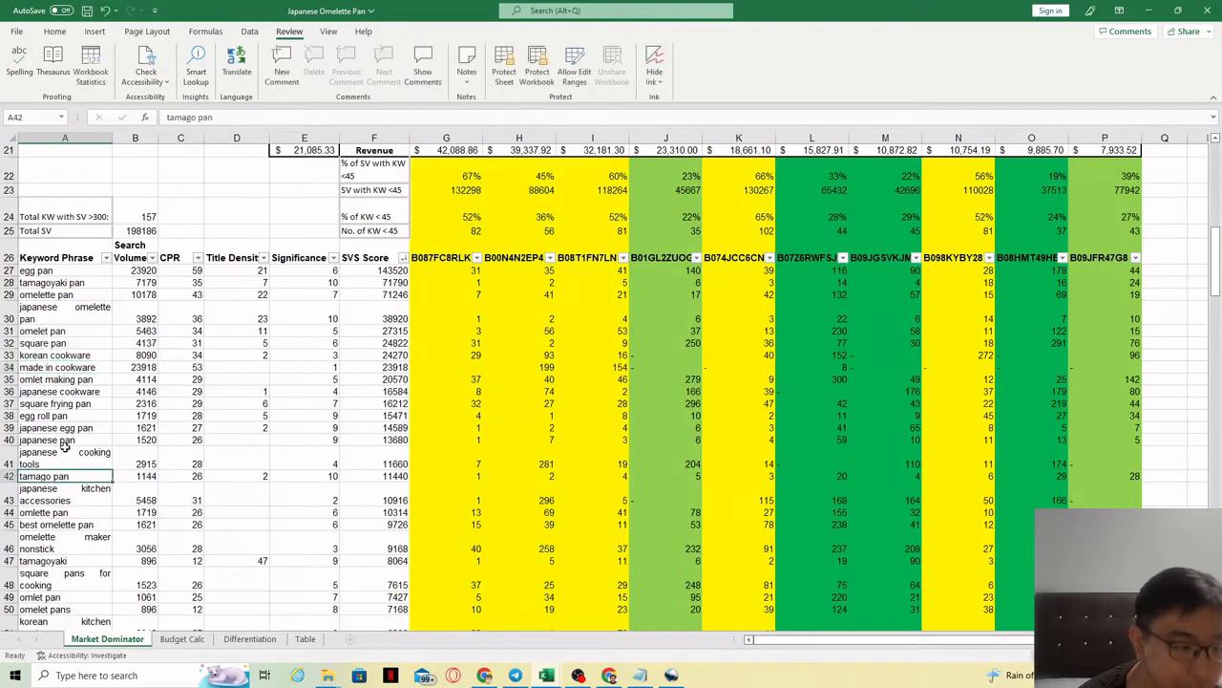
double_click(106, 572)
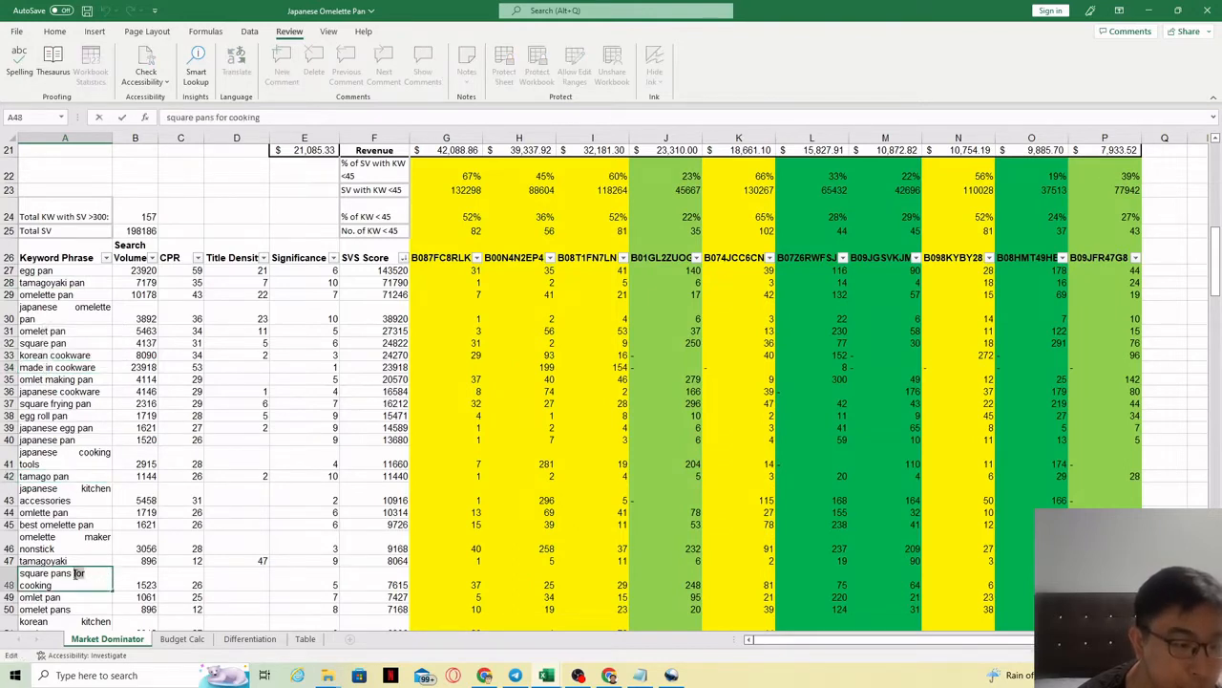
key("Return")
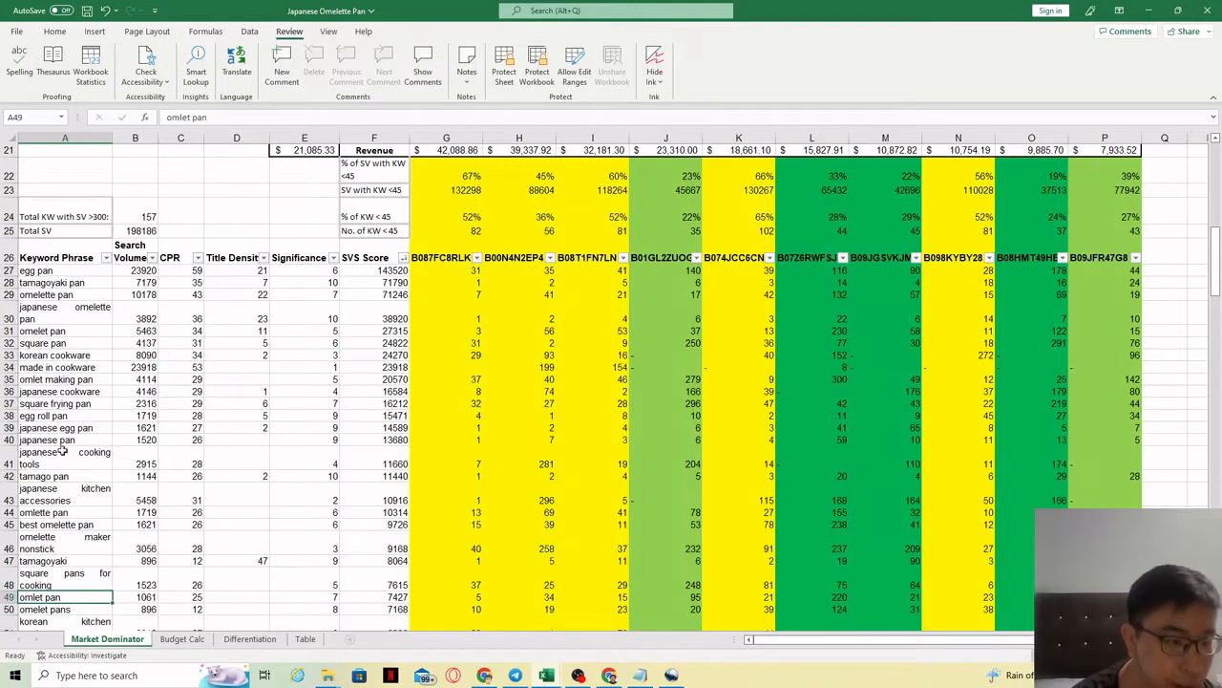
Step: Check the omelet pan and japanese cookware entries, then copy egg pan from A27
left_click(74, 331)
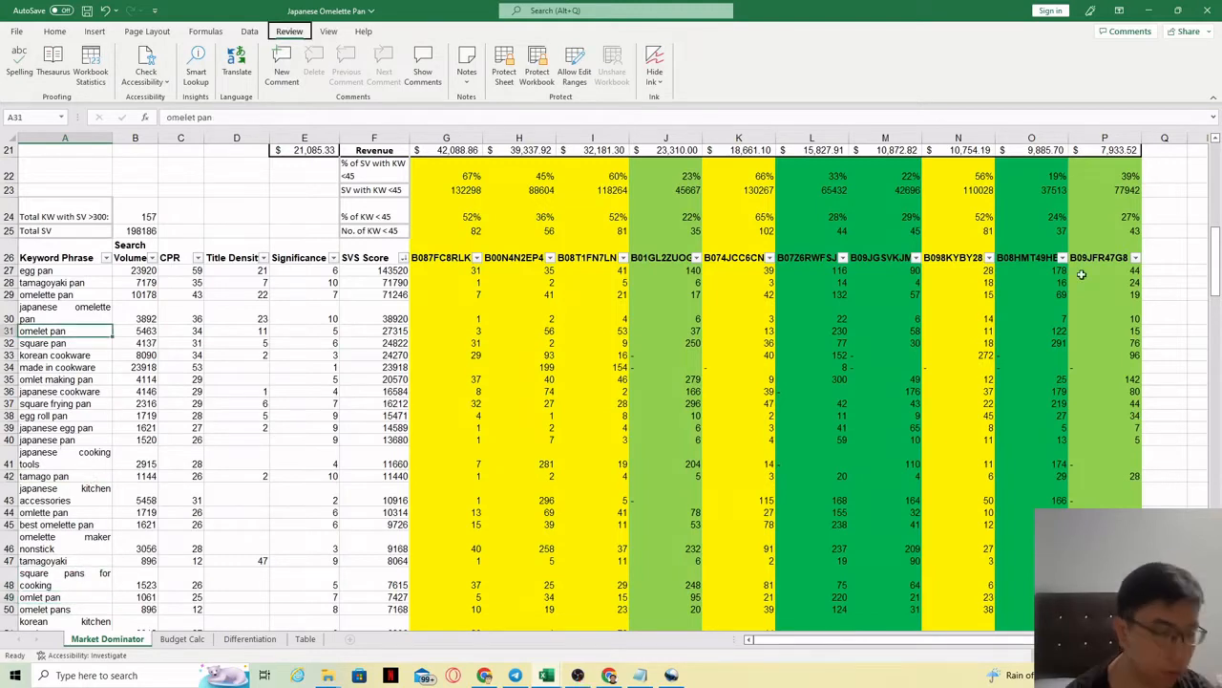
left_click(305, 393)
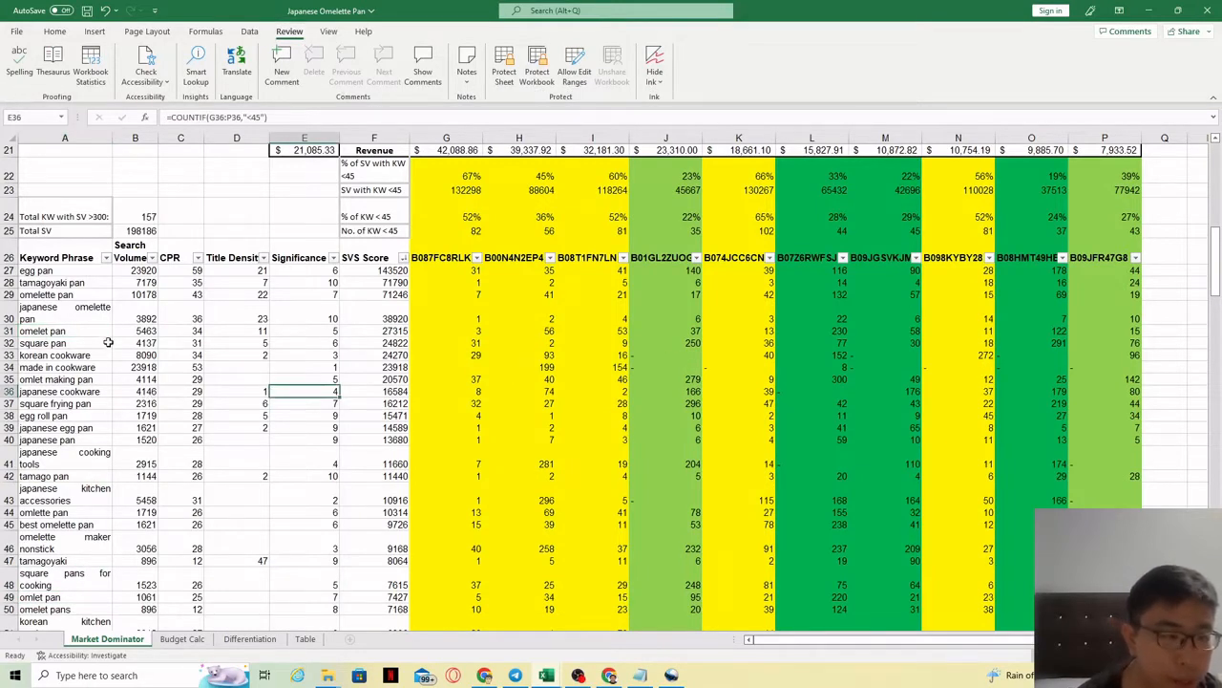
left_click(70, 273)
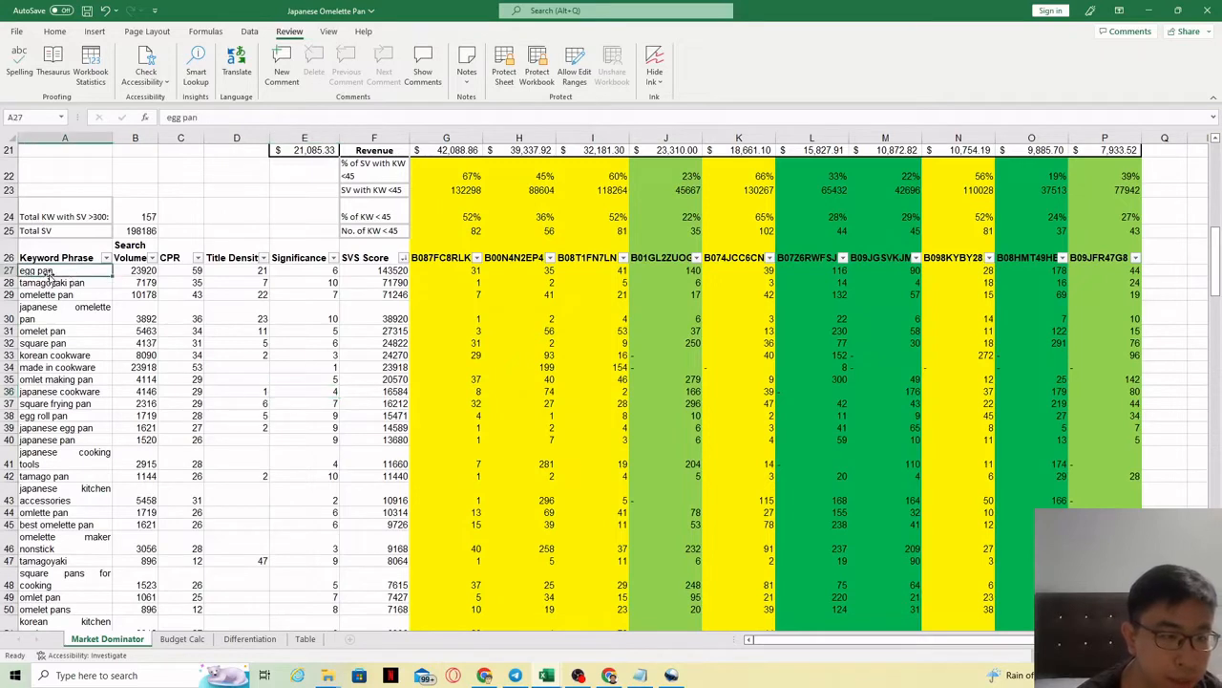
key("ctrl+c")
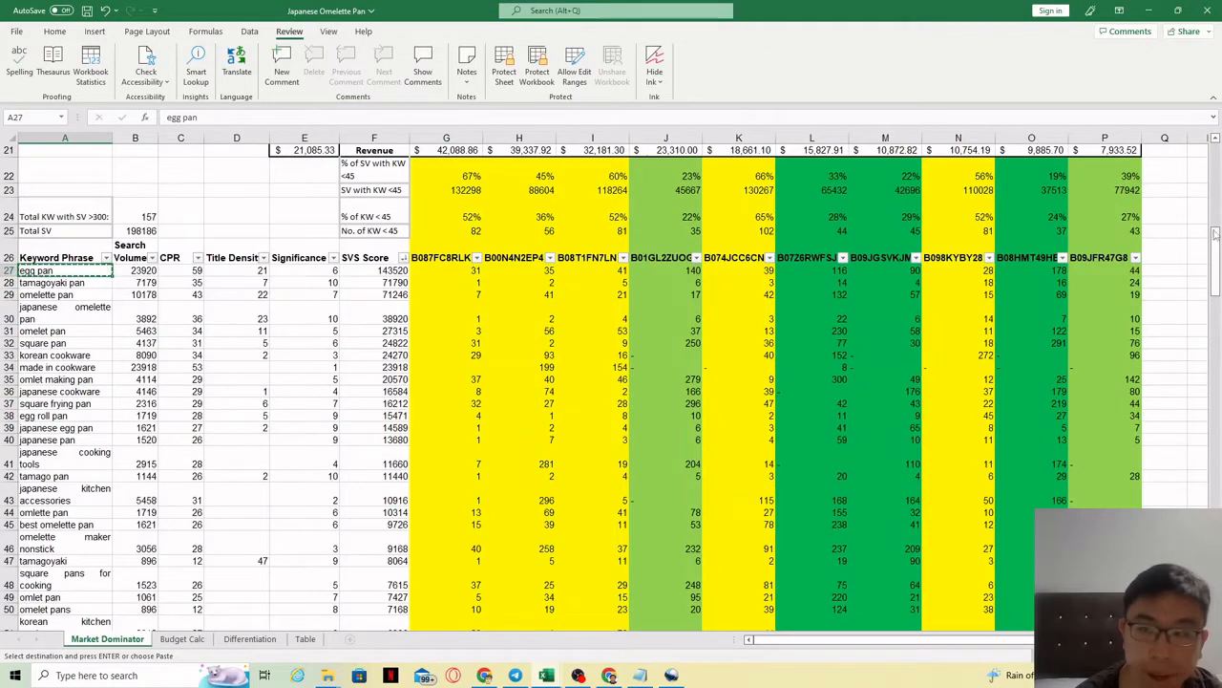
Step: Paste egg pan above the keyword table beneath an Exact Match label
left_click_drag(1216, 251, 1215, 236)
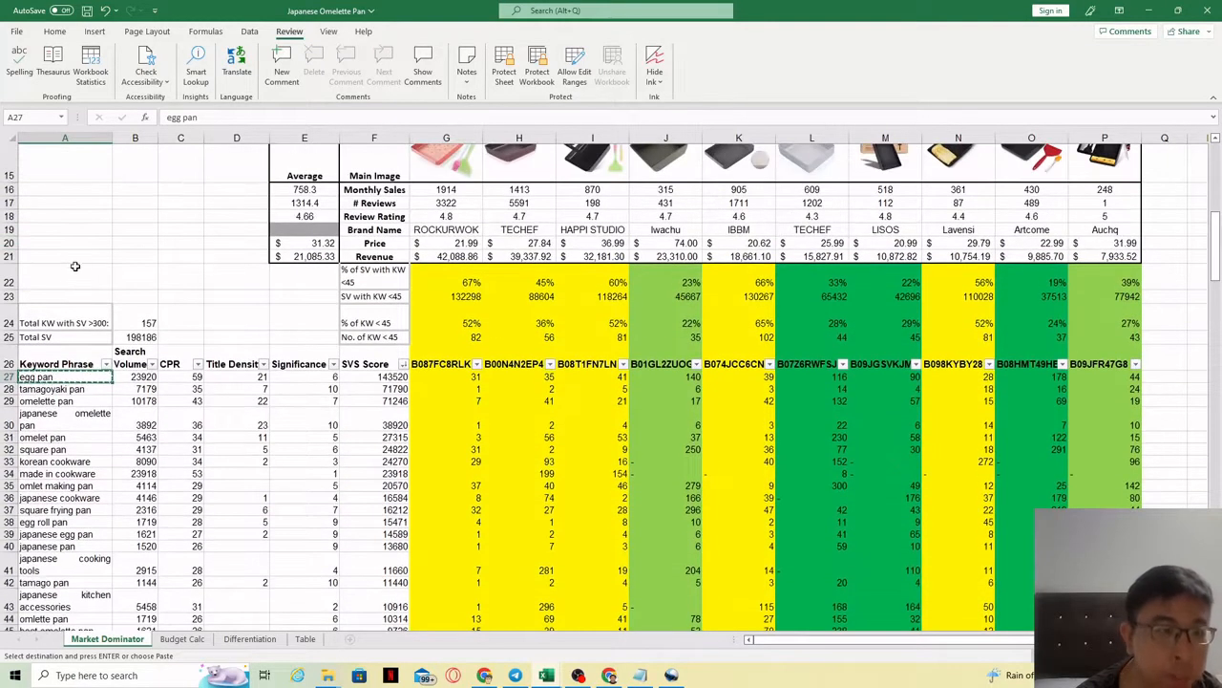
left_click(63, 279)
left_click(63, 254)
key("ctrl+v")
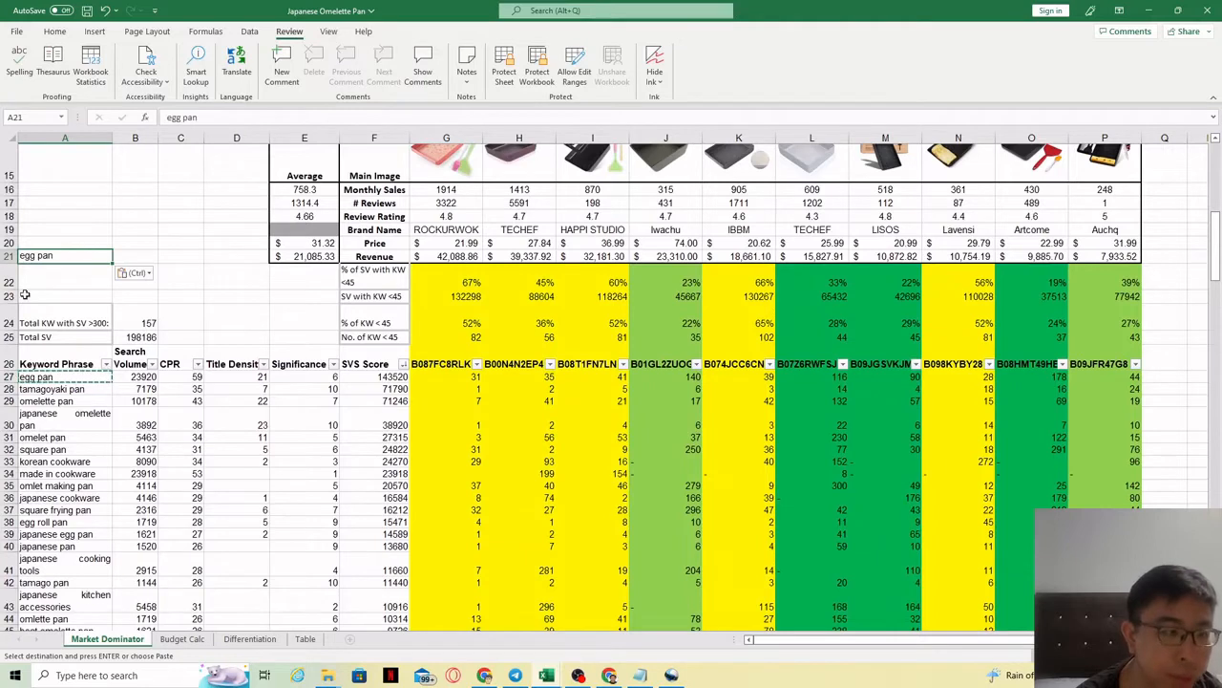
left_click(95, 245)
type("Egg panx")
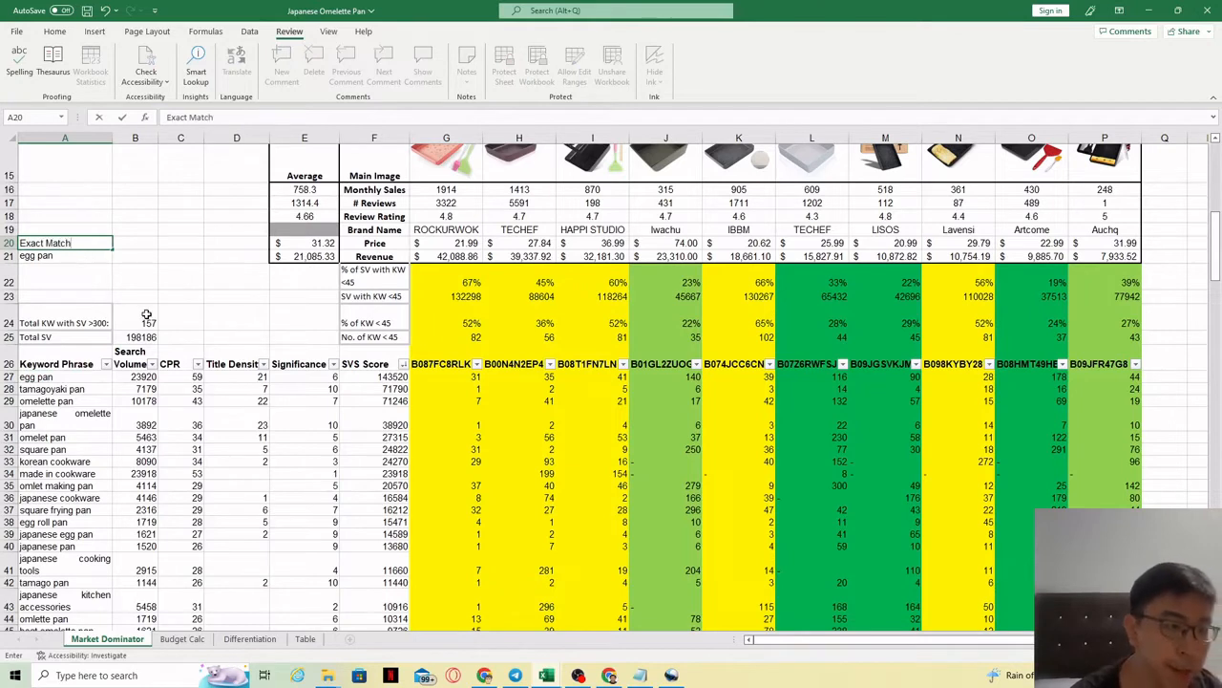
left_click(59, 274)
left_click(63, 245)
left_click(55, 258)
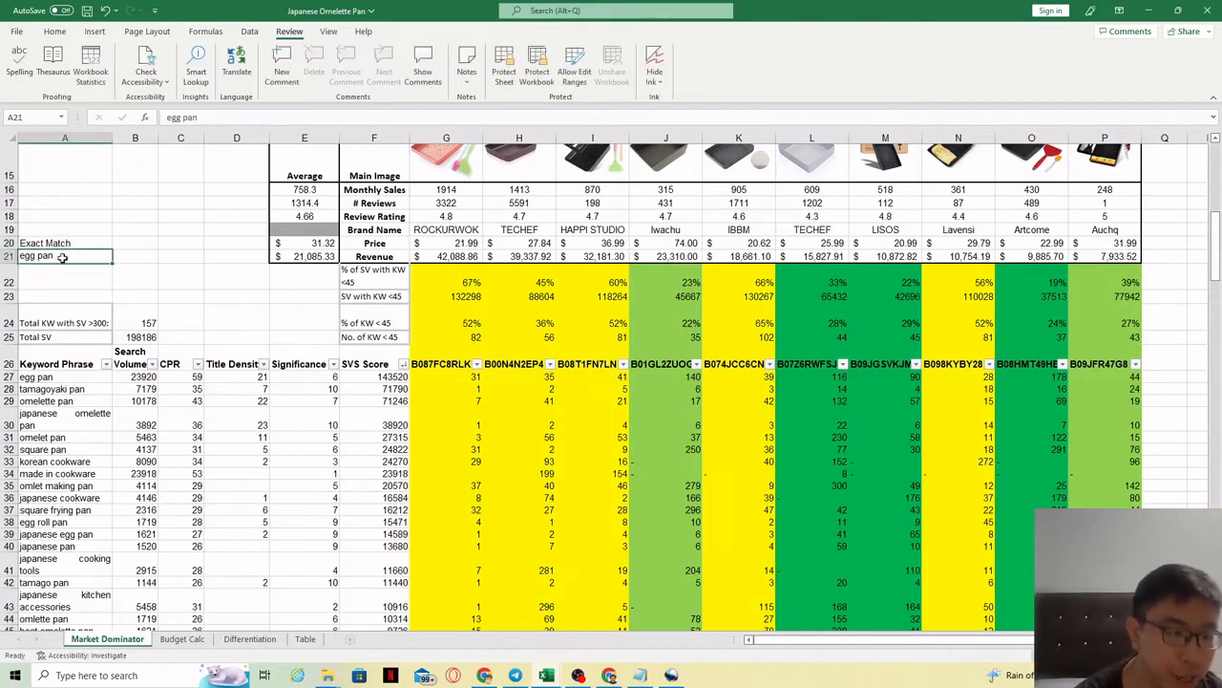
Step: Type the variants Eggs pan, Egg Pans and Egg for pan beside egg pan
left_click(139, 259)
type("Eggs pan")
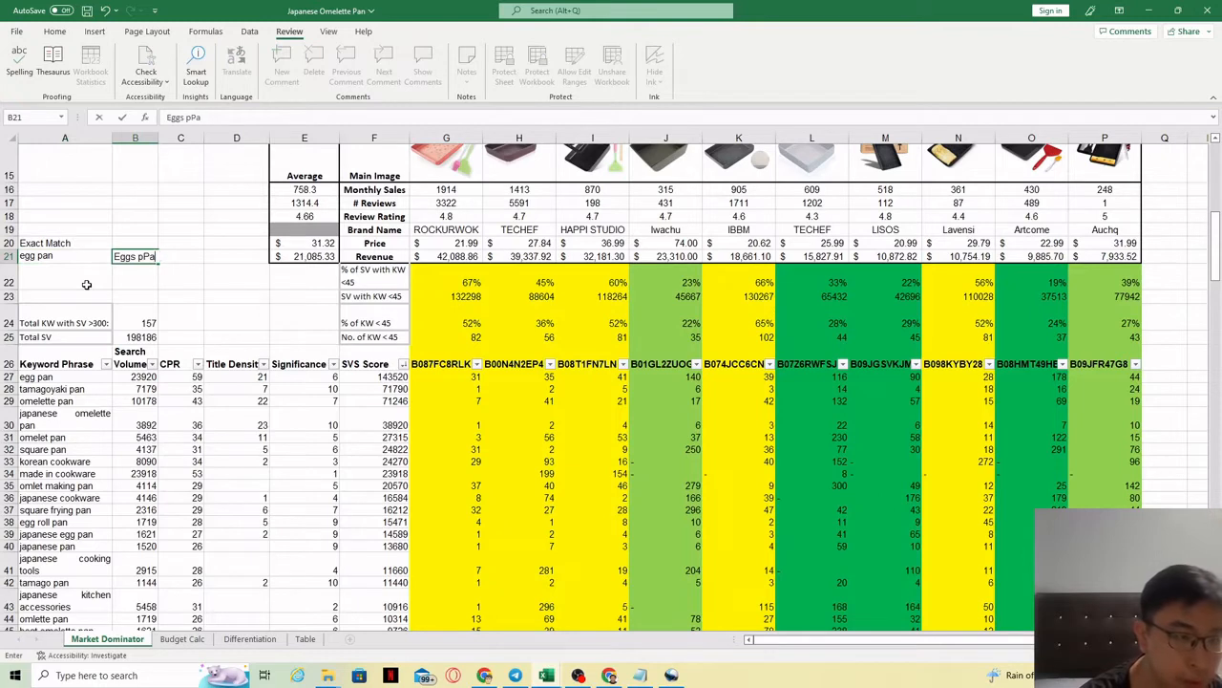
key("Tab")
type("E")
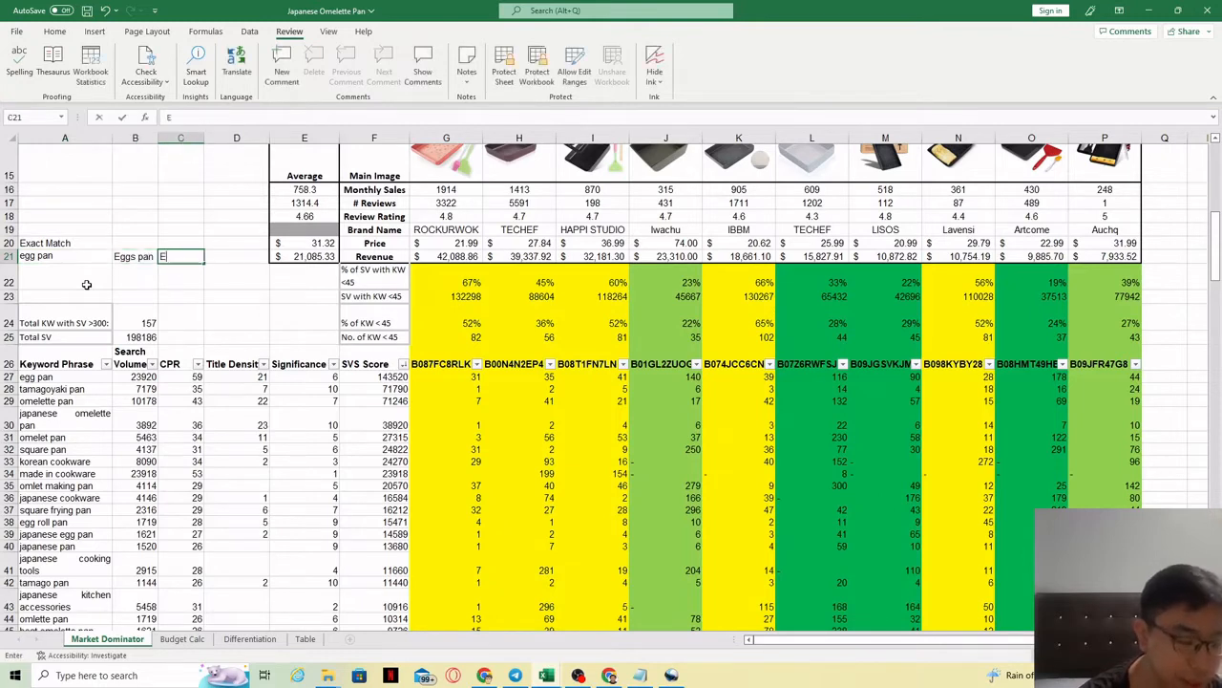
type("gg")
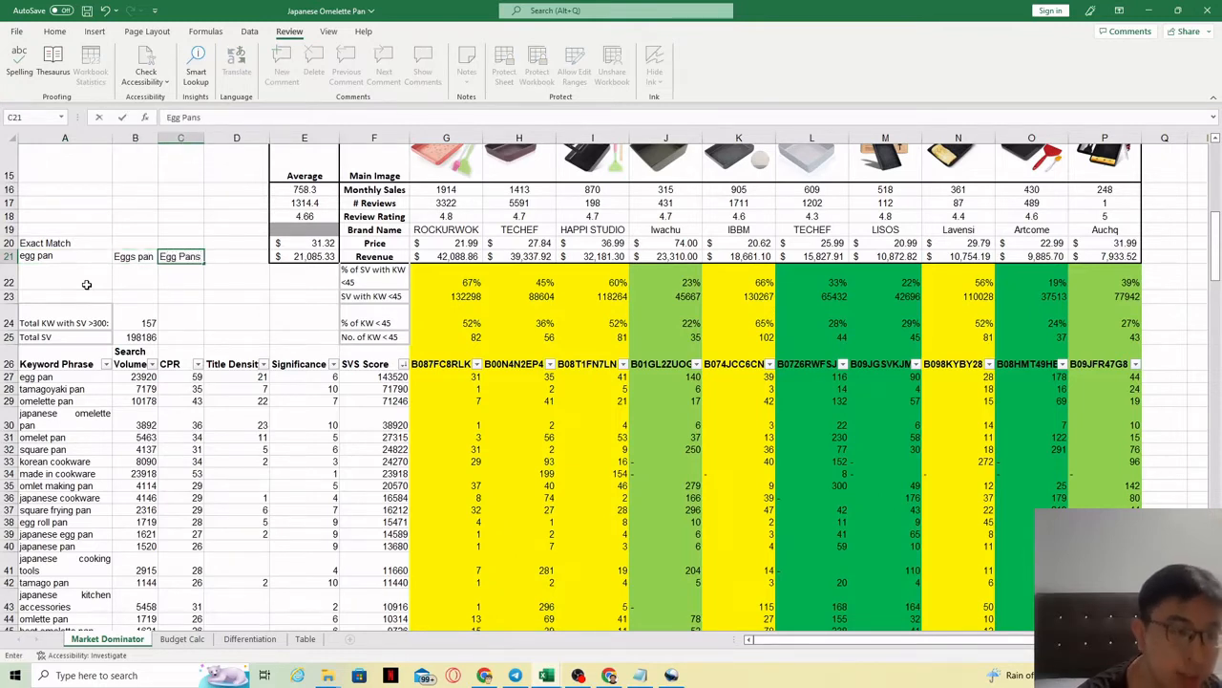
key("Return")
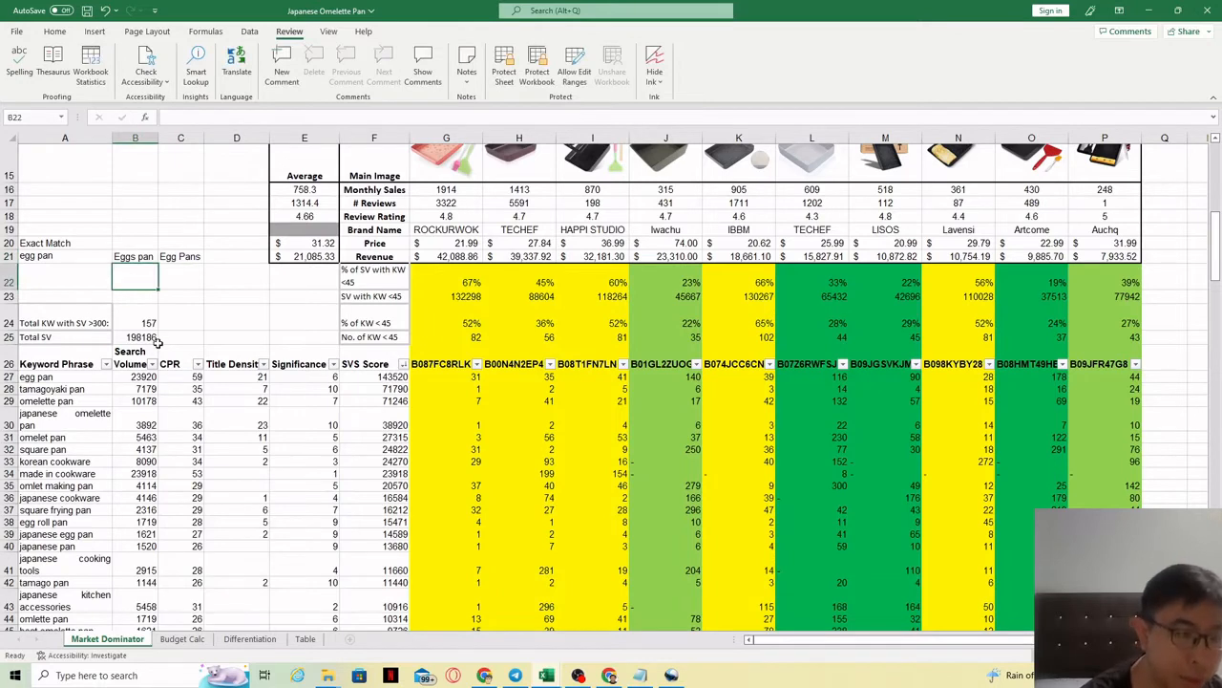
type("Egg f")
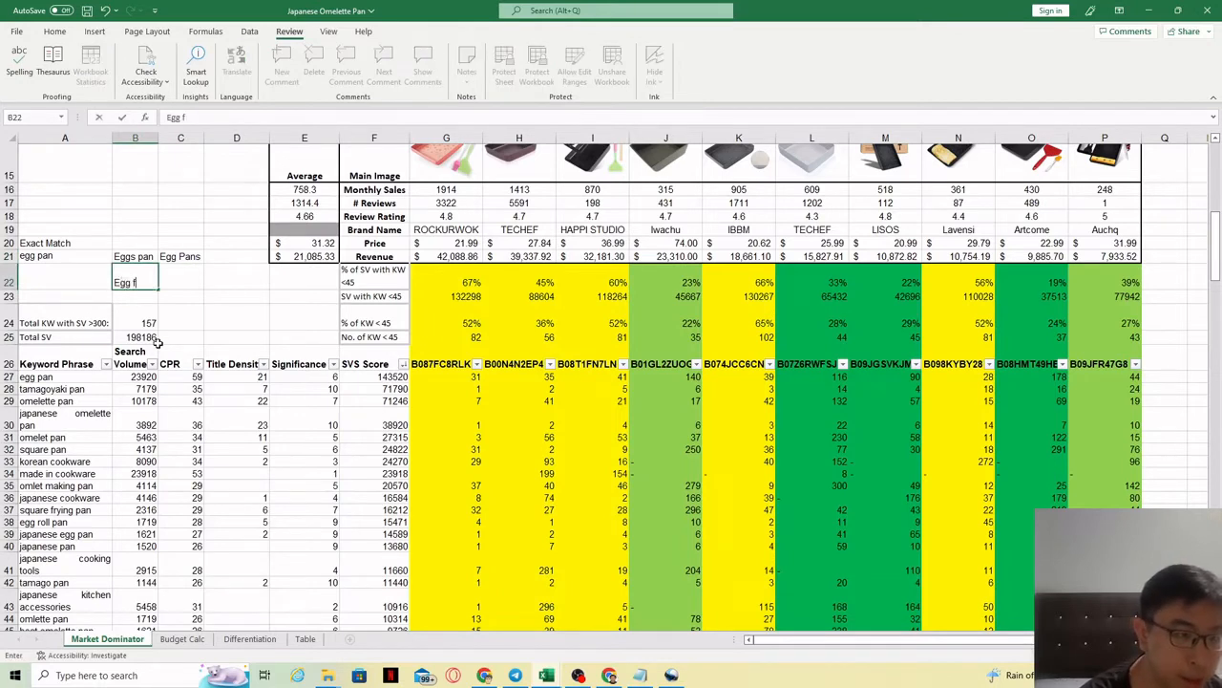
type("or pan")
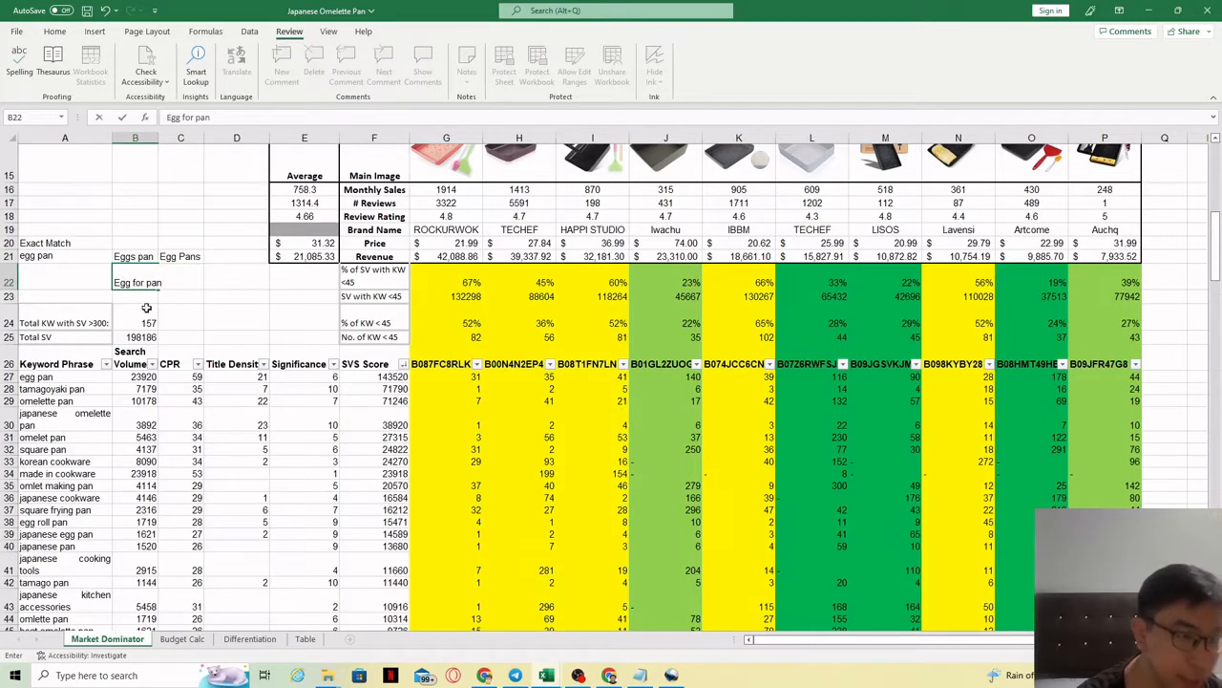
key("Return")
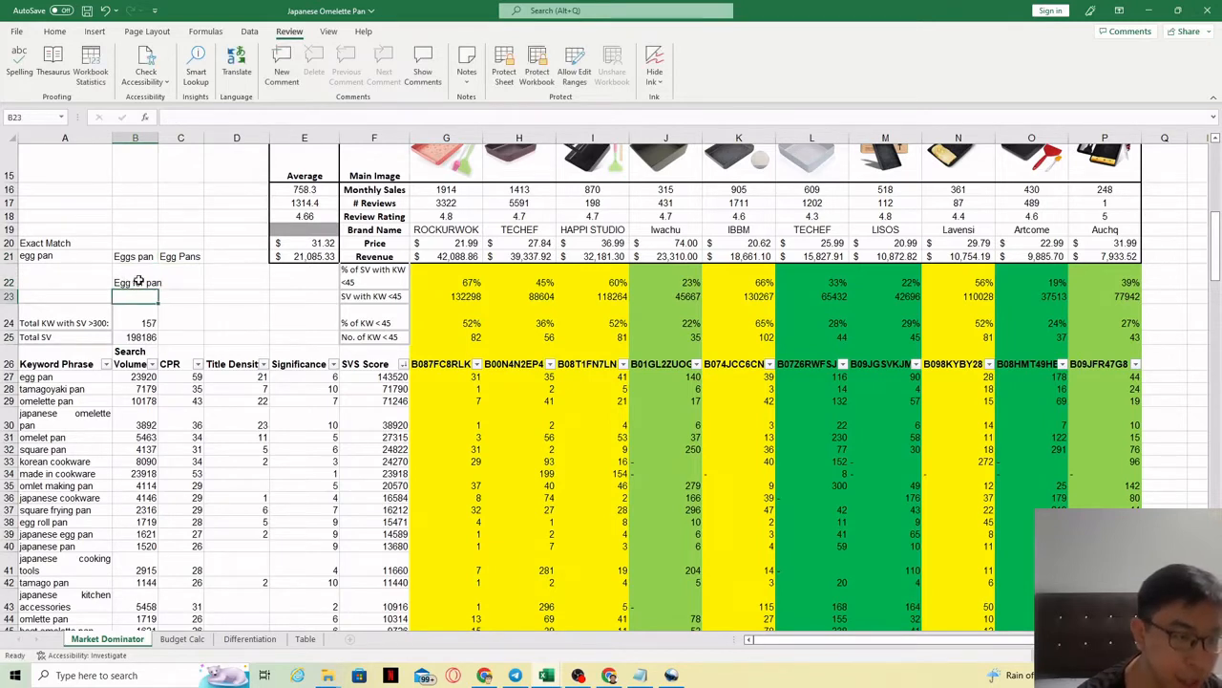
Step: Widen column B to fit Egg for pan and add Egg with Pans next to it
left_click(139, 281)
left_click_drag(158, 139, 175, 141)
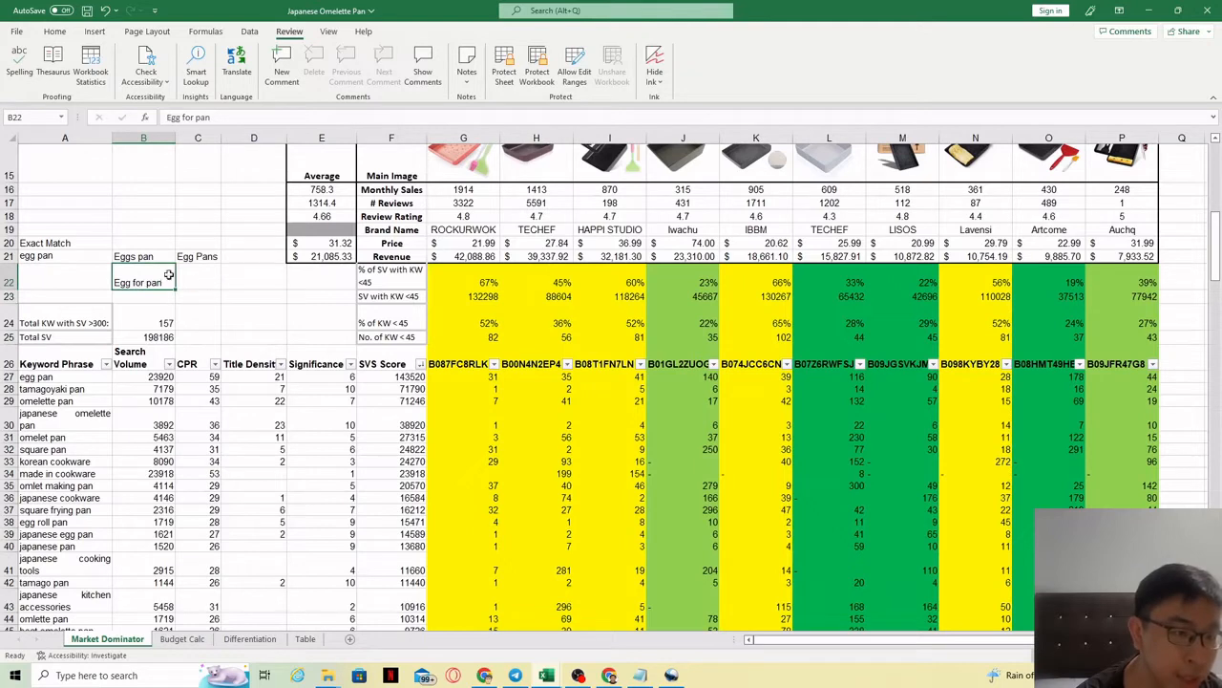
key("Tab")
type("Egg wi")
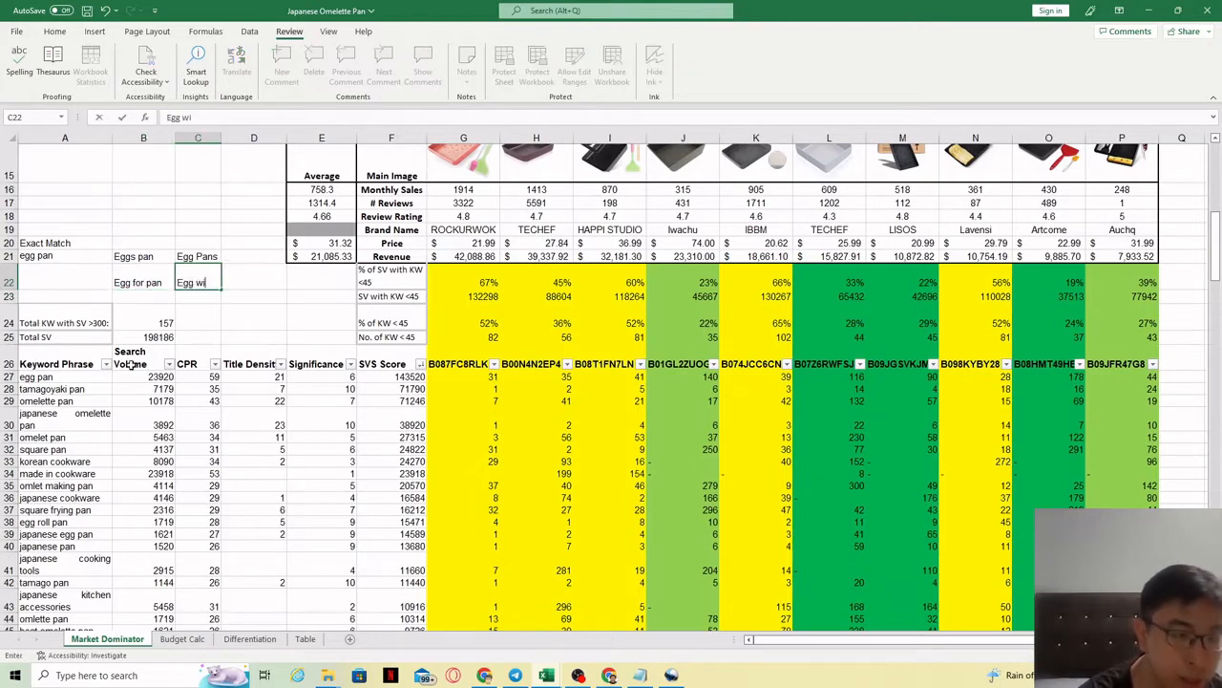
type("th Pans")
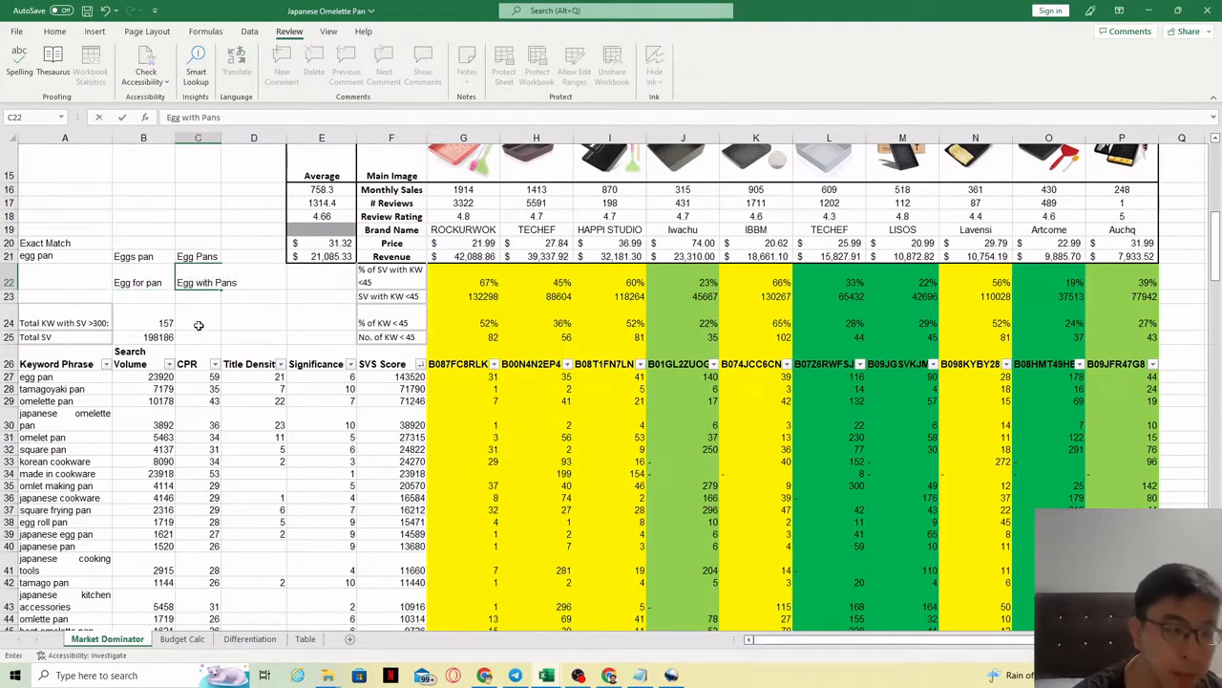
key("Return")
left_click_drag(139, 258, 206, 282)
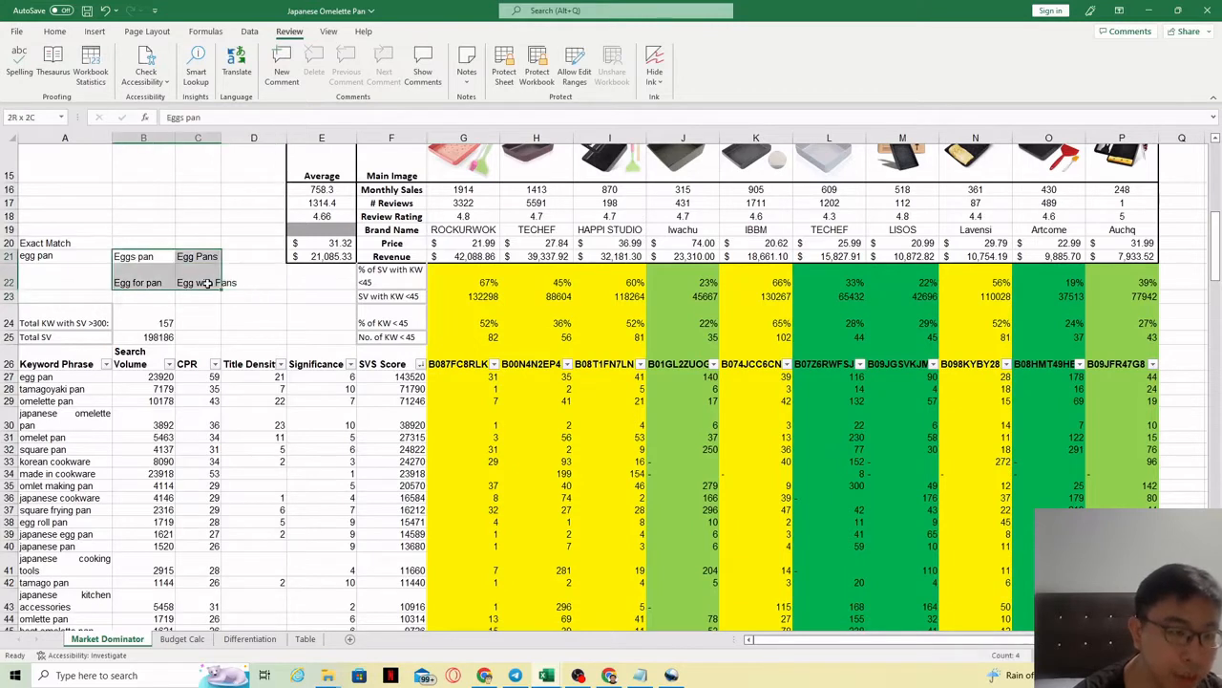
Step: Widen column C to fit Egg with Pans and review the keyword cells
left_click(42, 260)
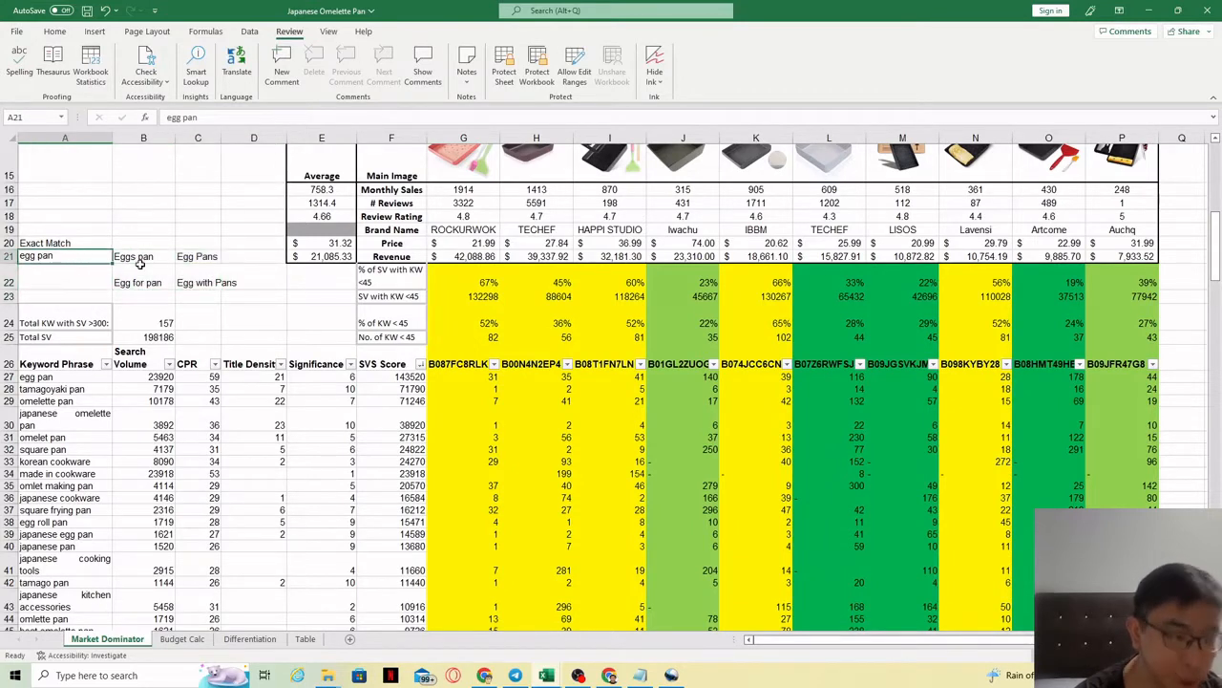
left_click_drag(140, 262, 205, 277)
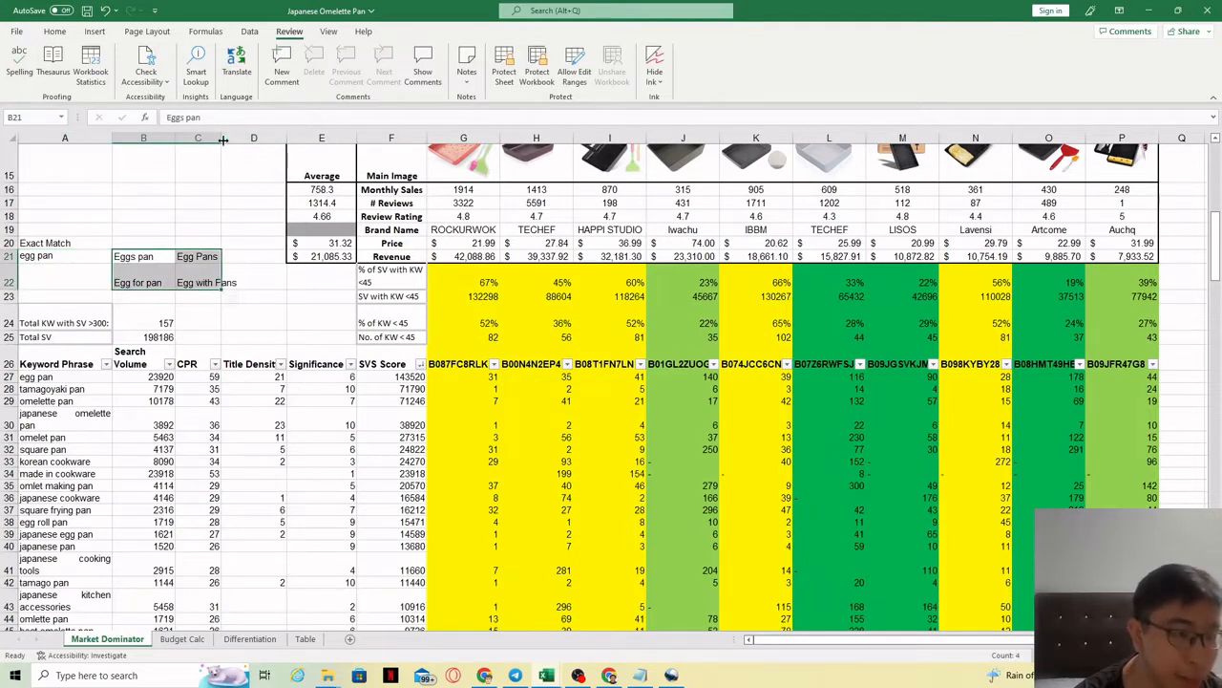
left_click_drag(223, 139, 237, 139)
left_click(211, 275)
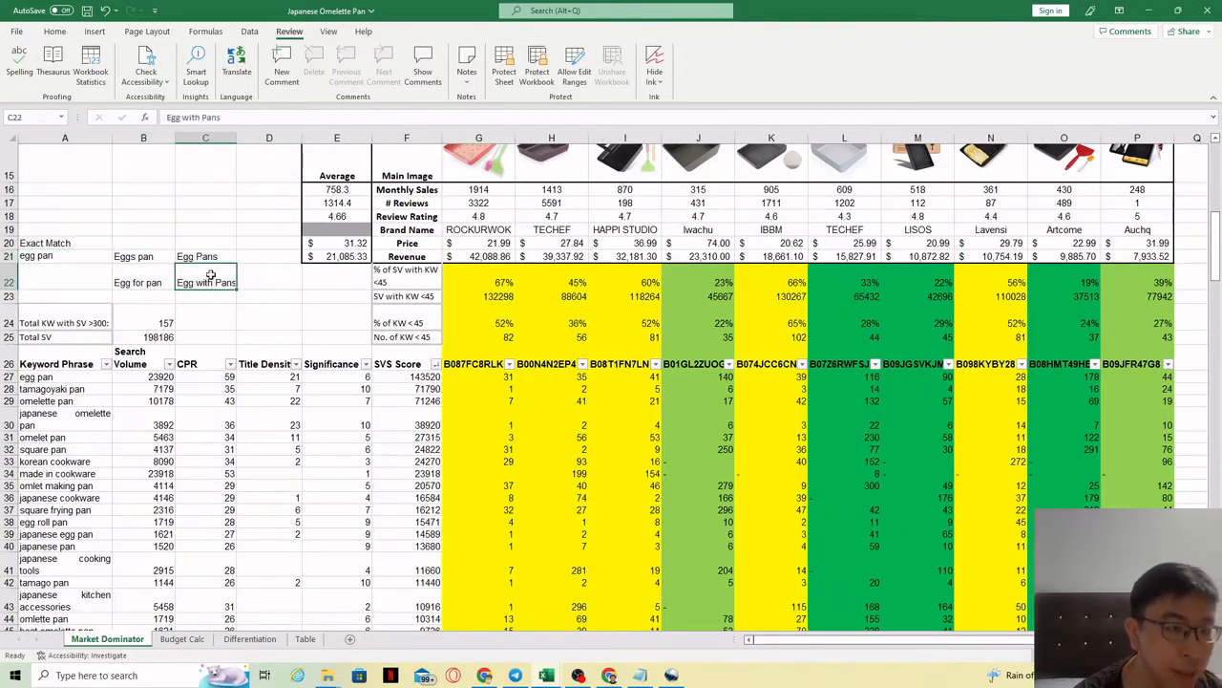
left_click(58, 427)
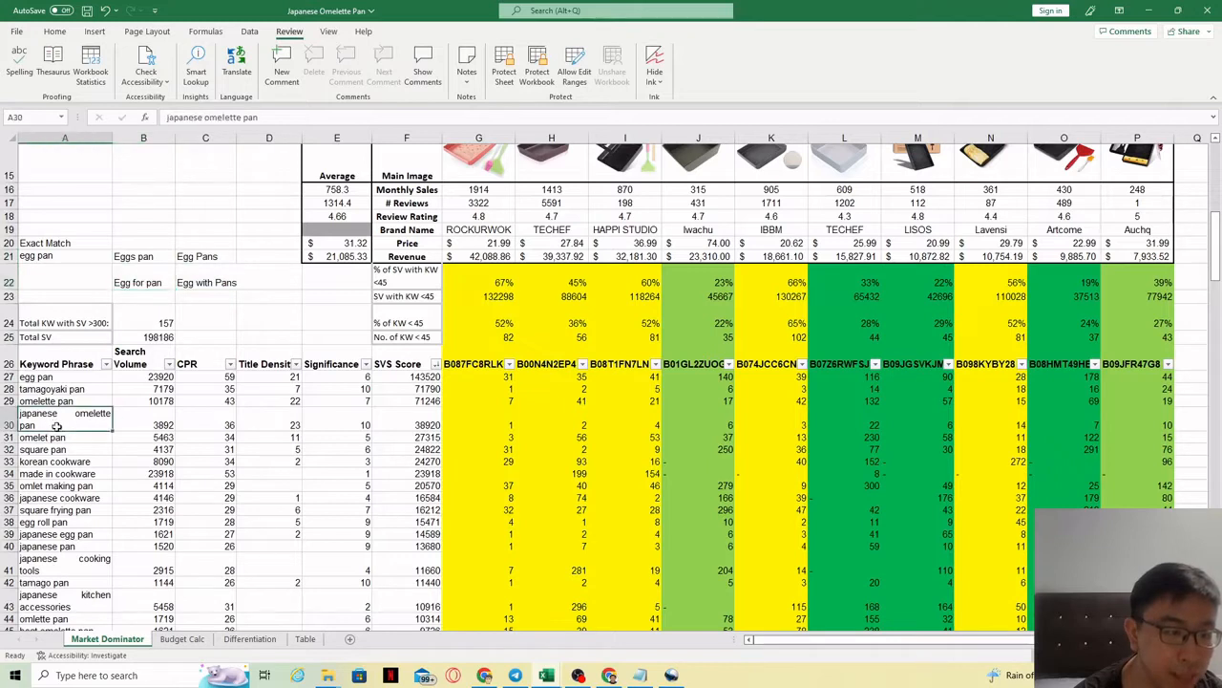
left_click_drag(57, 427, 60, 566)
left_click(142, 257)
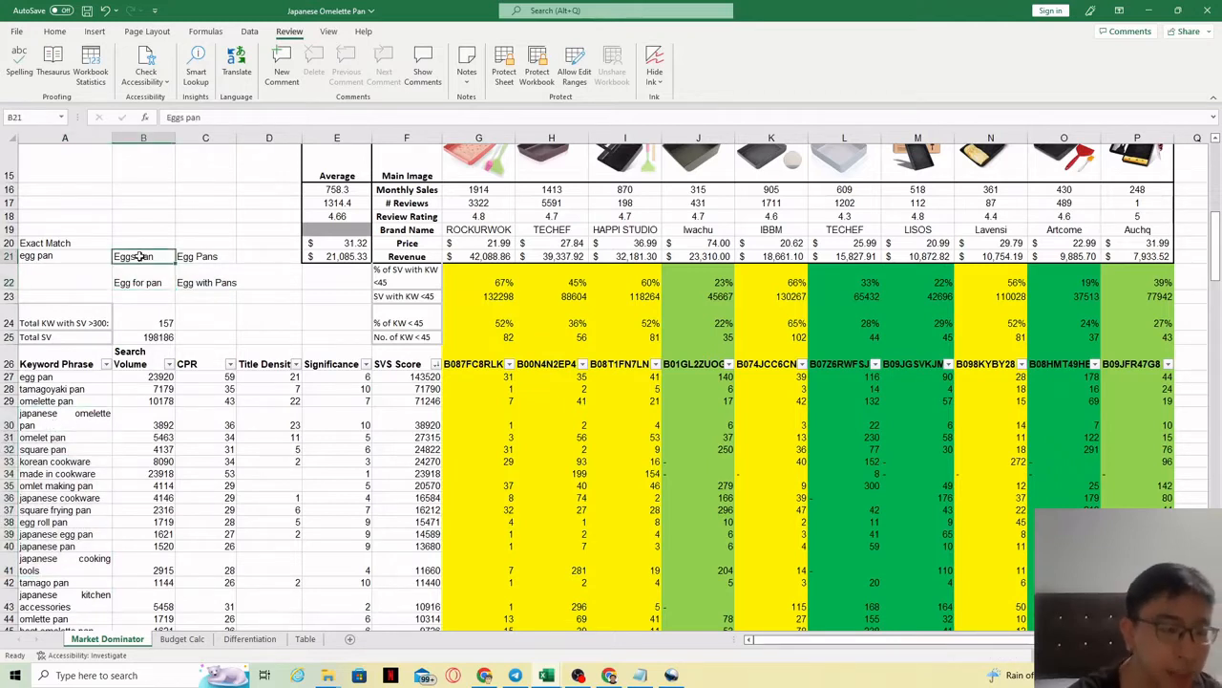
left_click(58, 256)
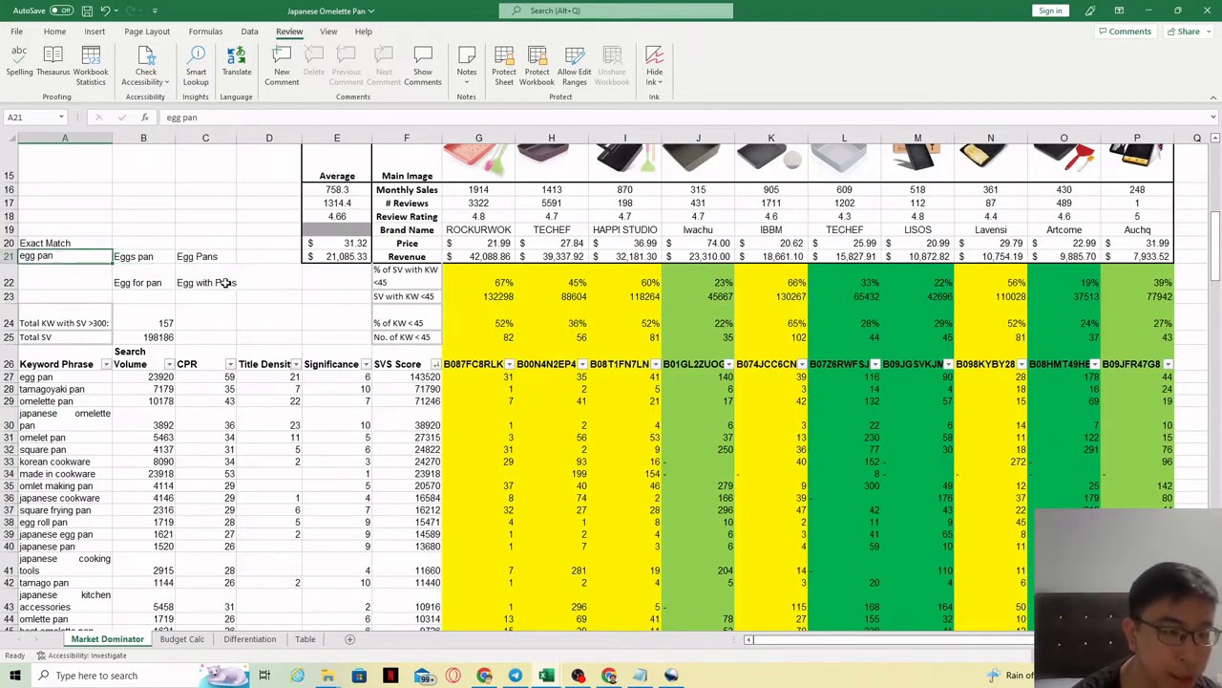
left_click(210, 257)
Step: Copy Egg Pans into the cell below egg pan and compare the two
key("ctrl+c")
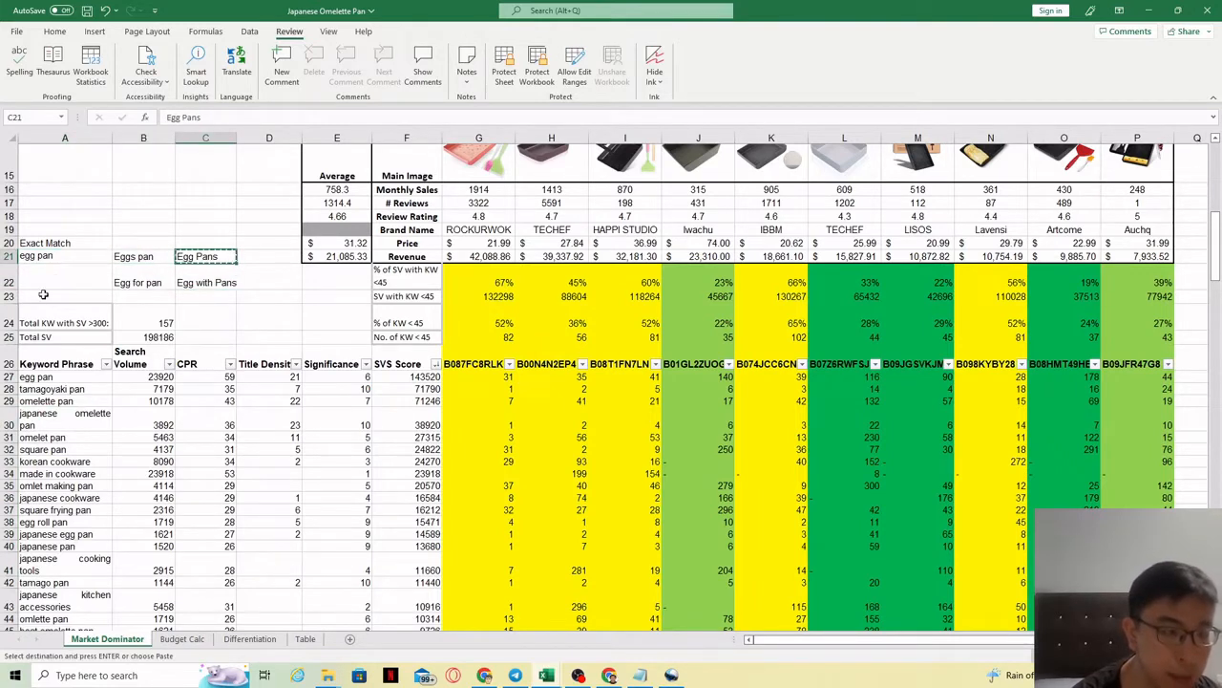
left_click(43, 283)
key("ctrl+v")
left_click(57, 256)
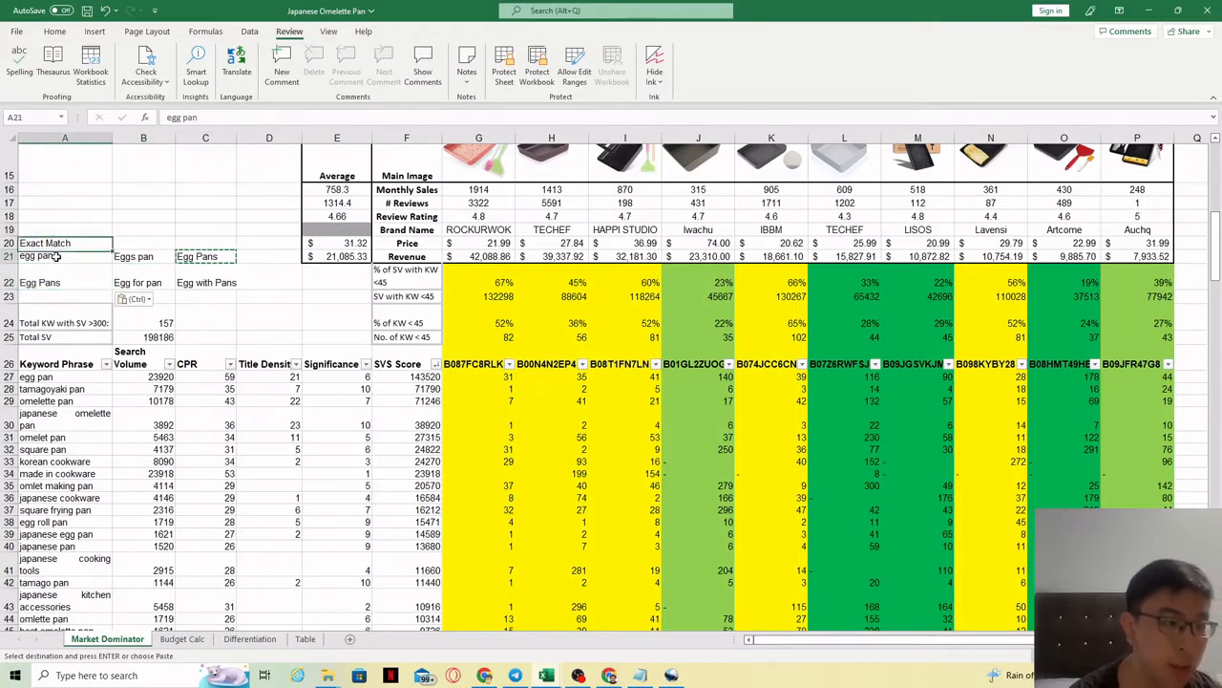
left_click_drag(58, 256, 55, 277)
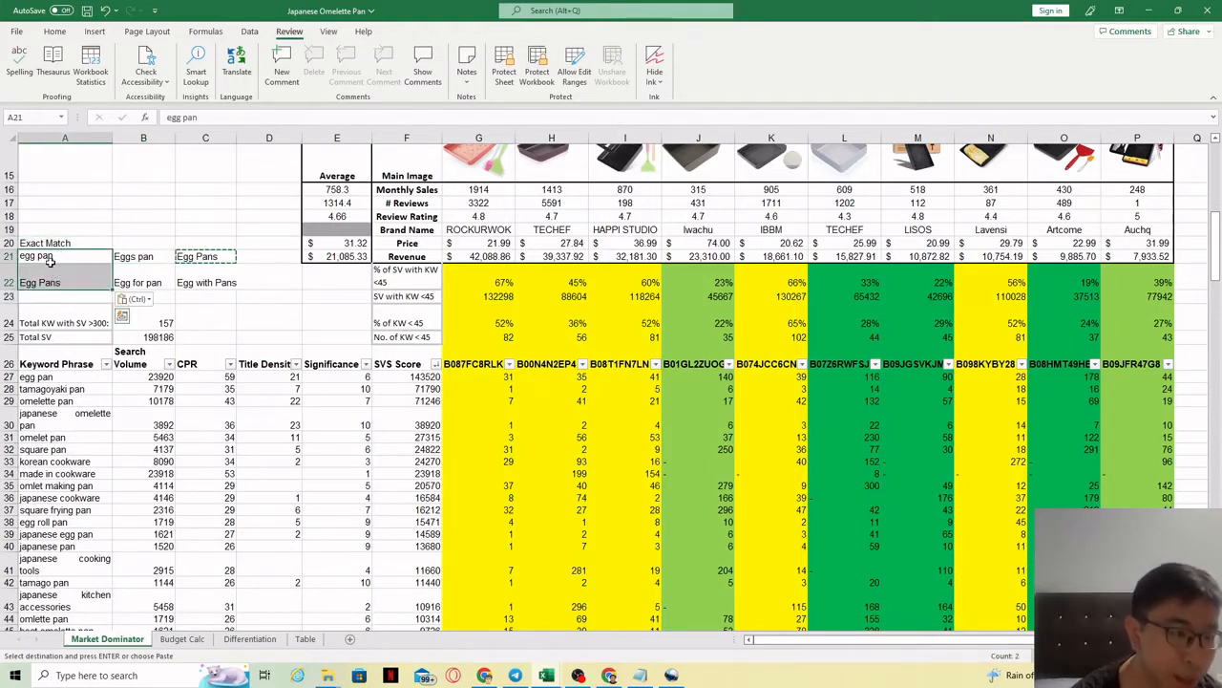
left_click(50, 283)
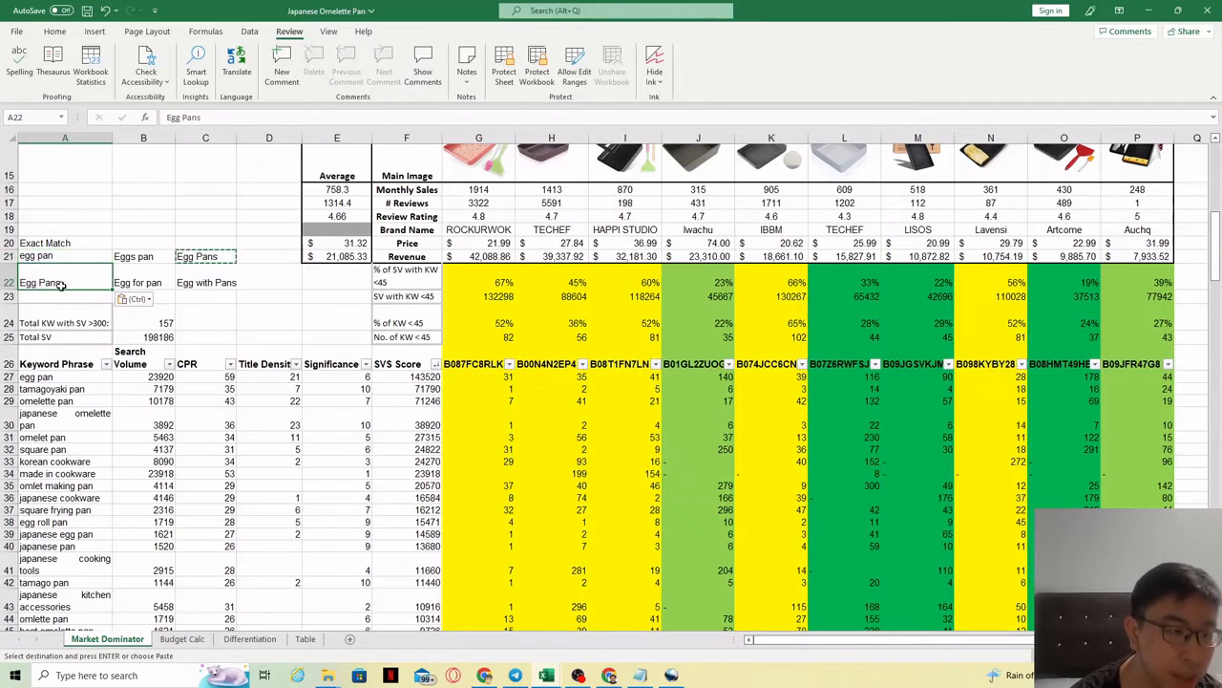
left_click(62, 258)
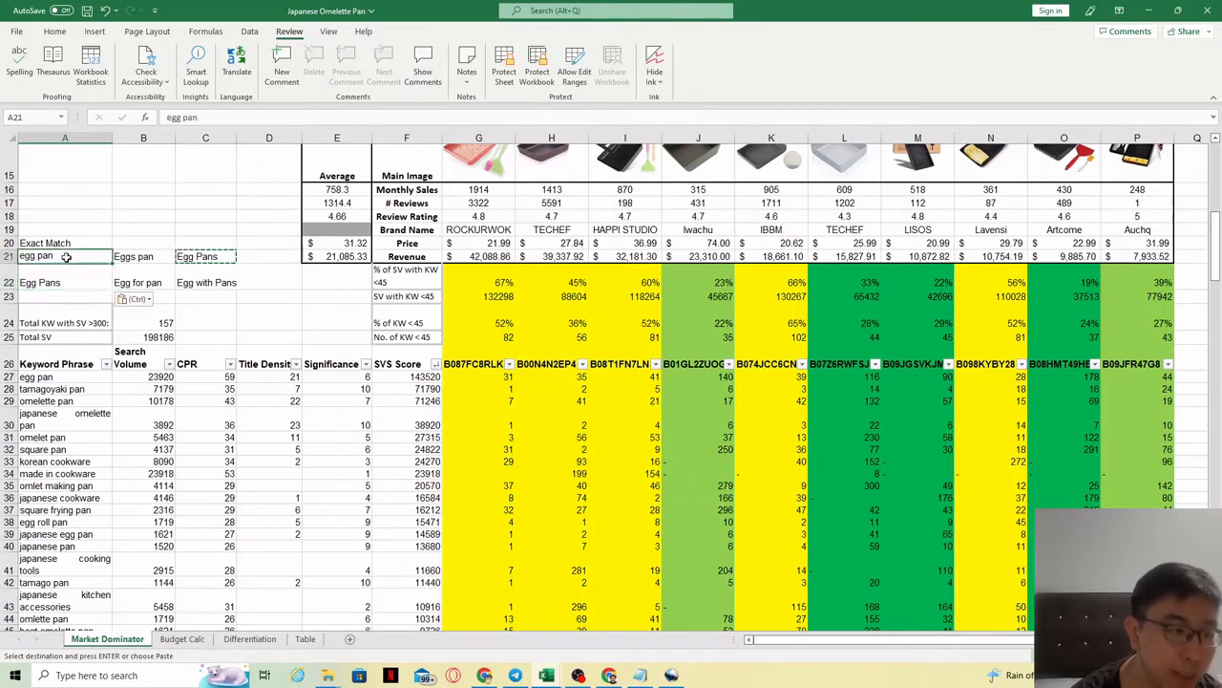
left_click(86, 274)
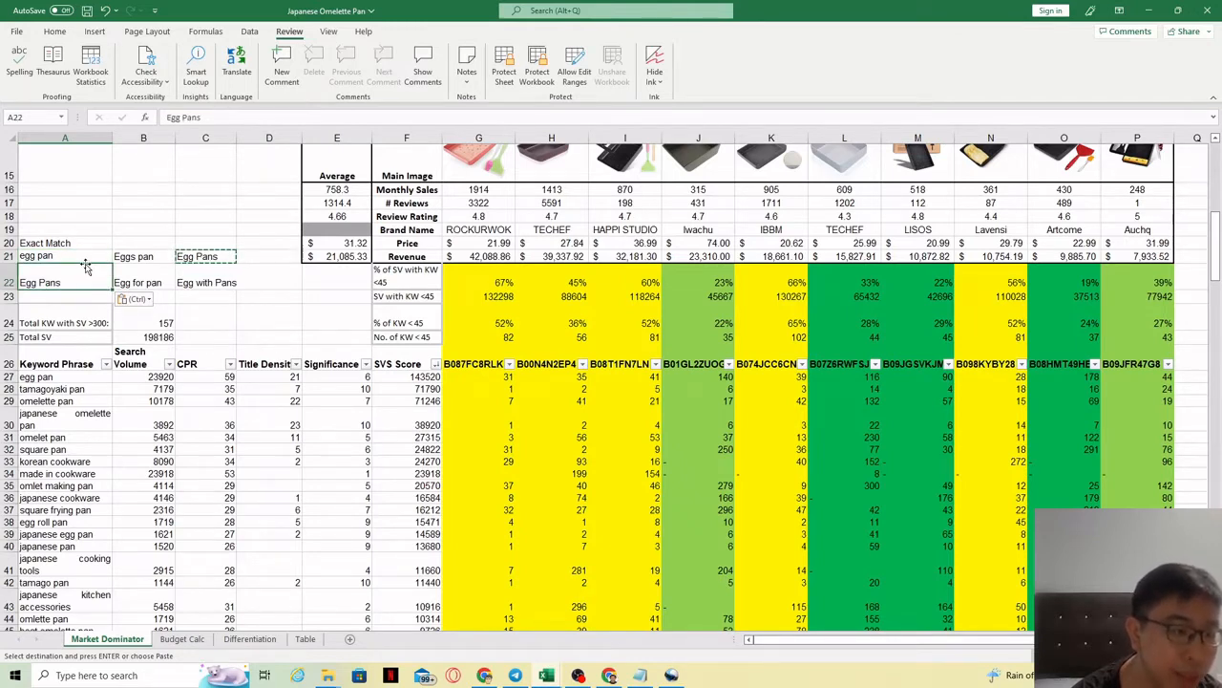
left_click(86, 258)
left_click(80, 282)
left_click(80, 259)
left_click(75, 282)
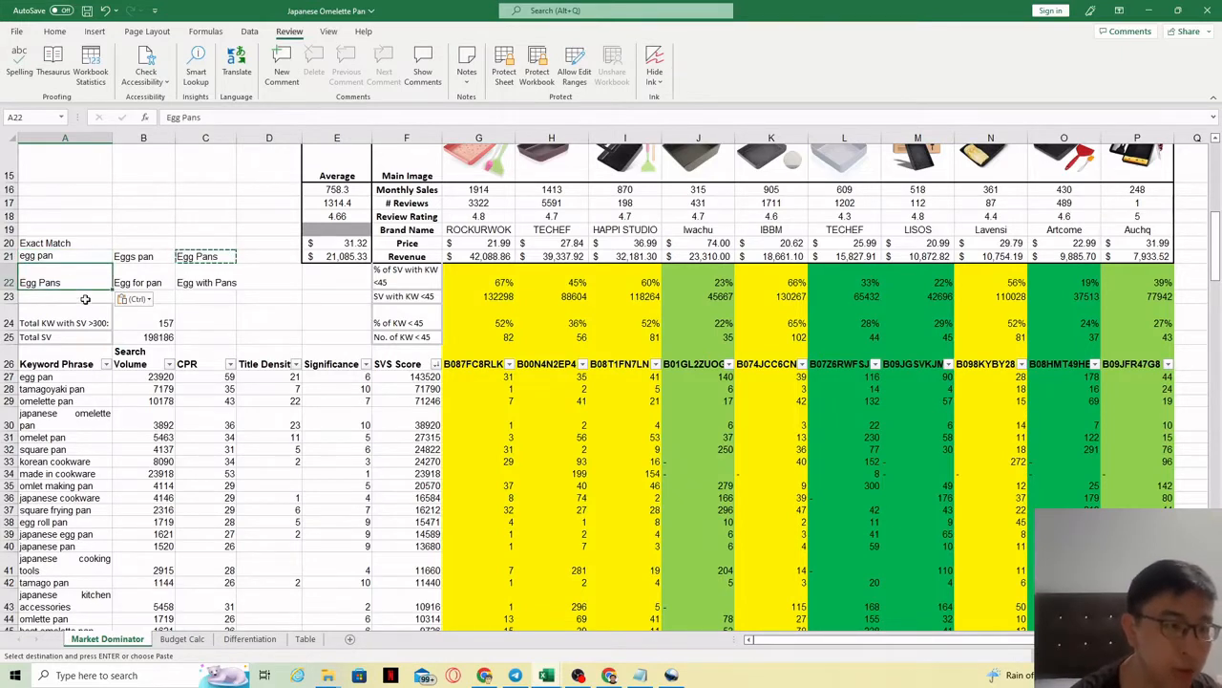
Step: Delete the keyword variants, then the Exact Match label, egg pan and Egg Pans
left_click(140, 258)
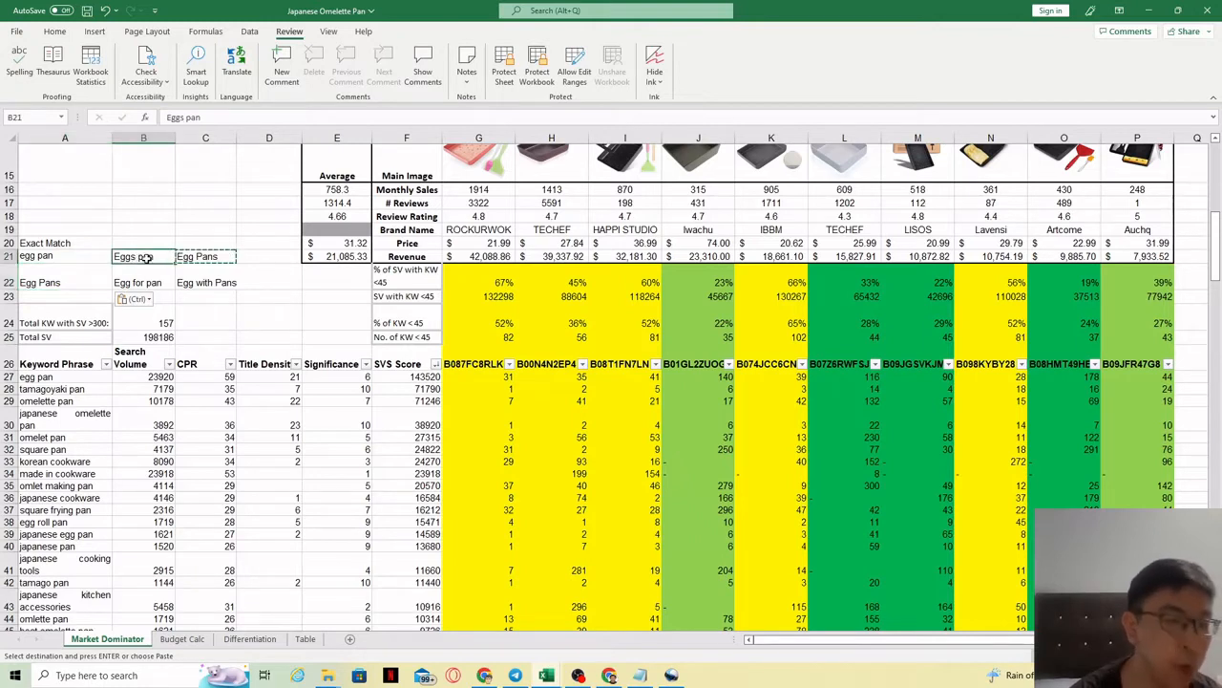
left_click_drag(269, 292, 133, 256)
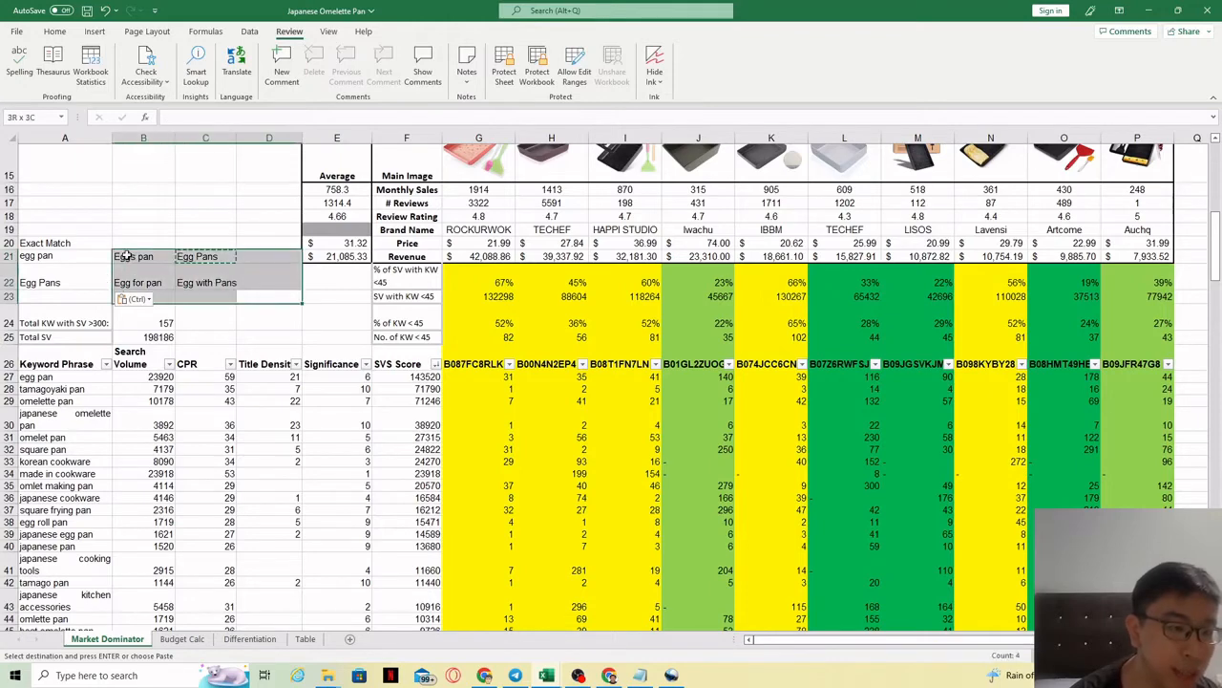
key("Delete")
left_click_drag(77, 230, 80, 278)
key("Delete")
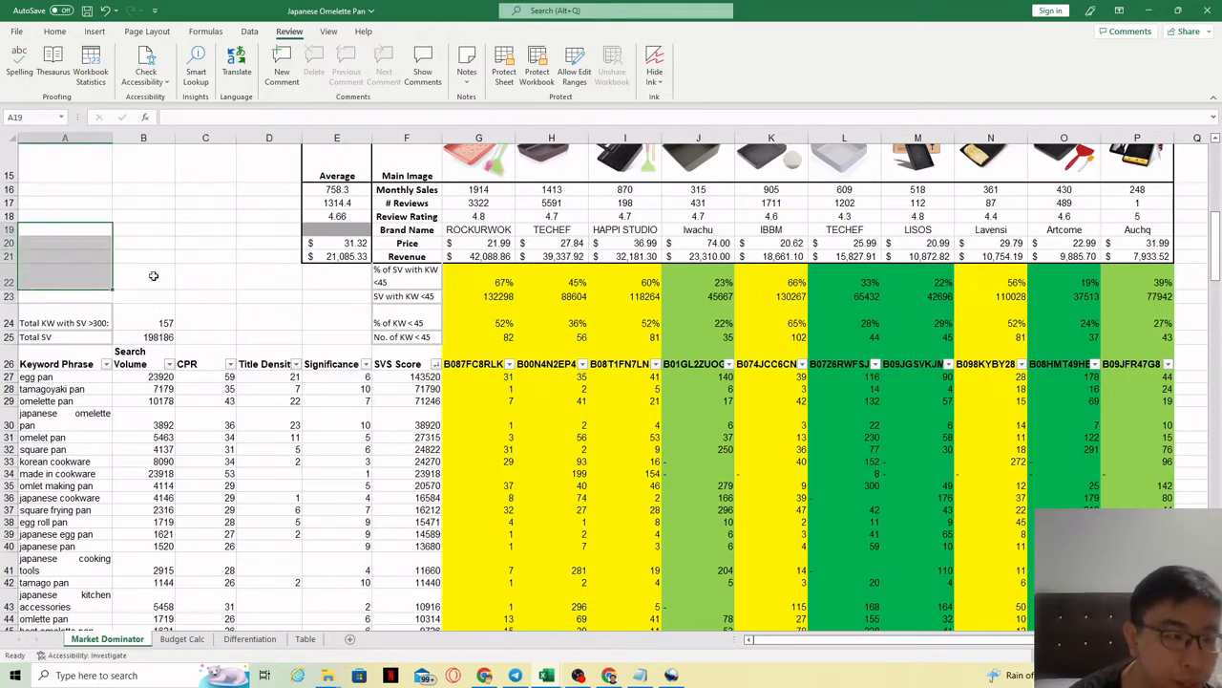
Step: Deselect the cleared cells and cancel an accidental move of egg pan onto the Keyword Phrase header
left_click(199, 277)
scroll(865, 263, "down", 2)
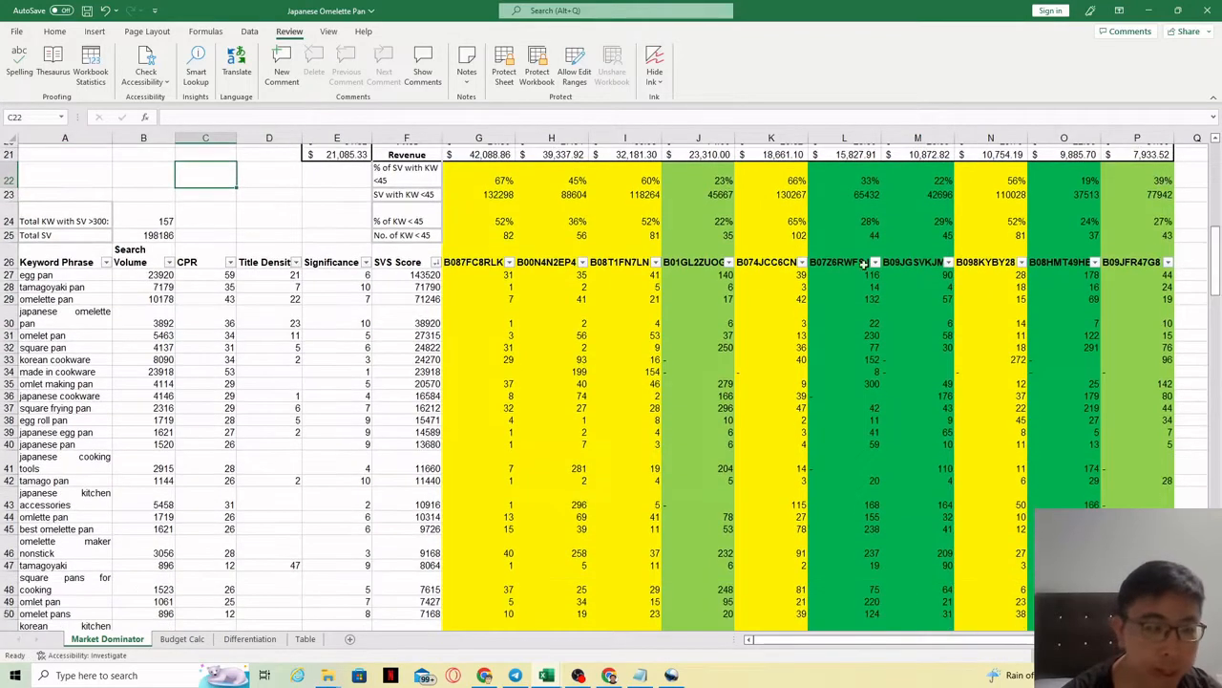
left_click(82, 277)
left_click_drag(86, 269, 85, 263)
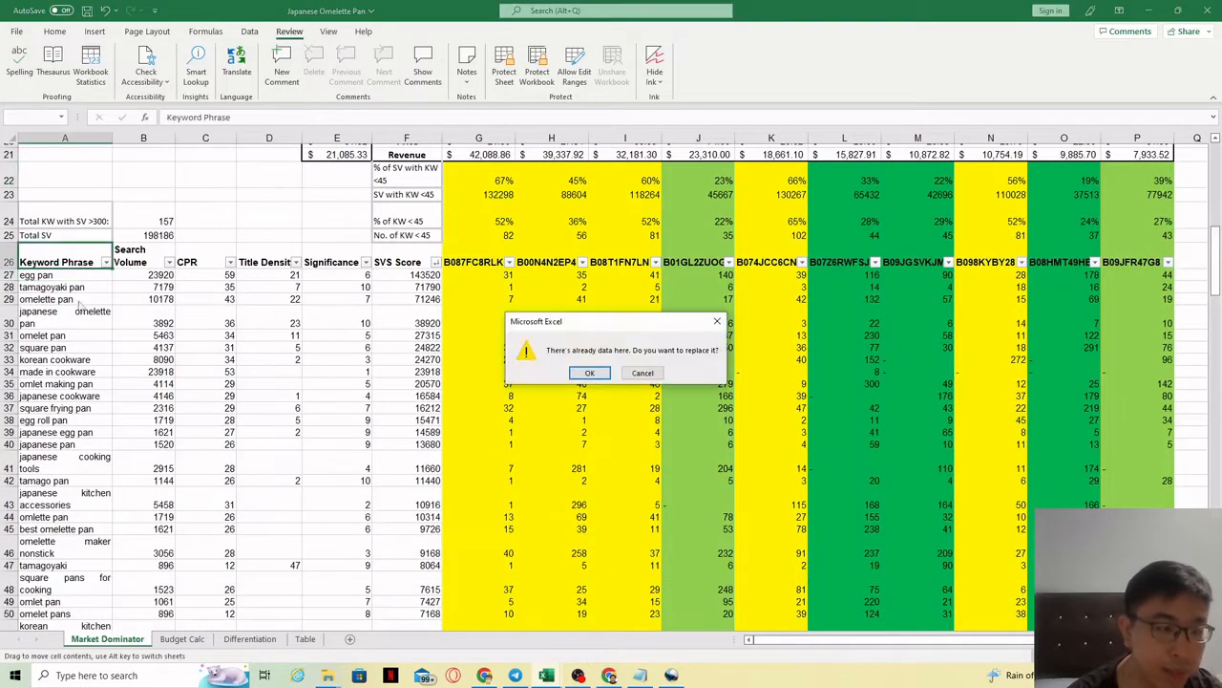
left_click(717, 321)
left_click(76, 318)
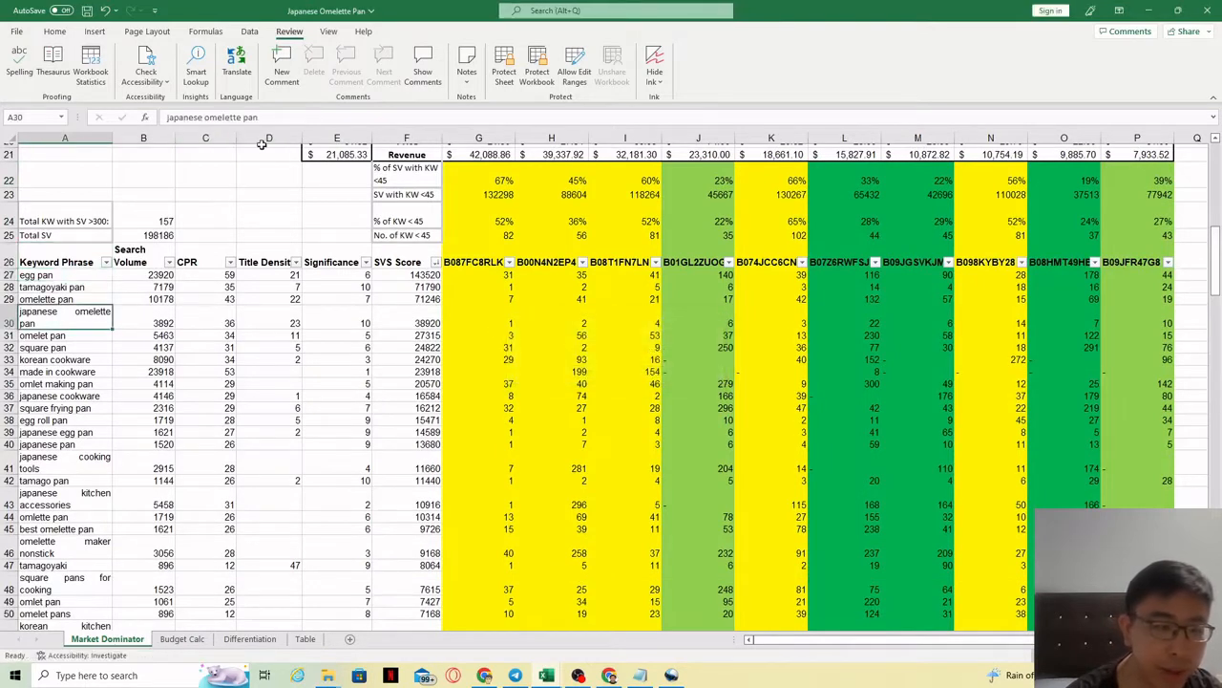
left_click(81, 277)
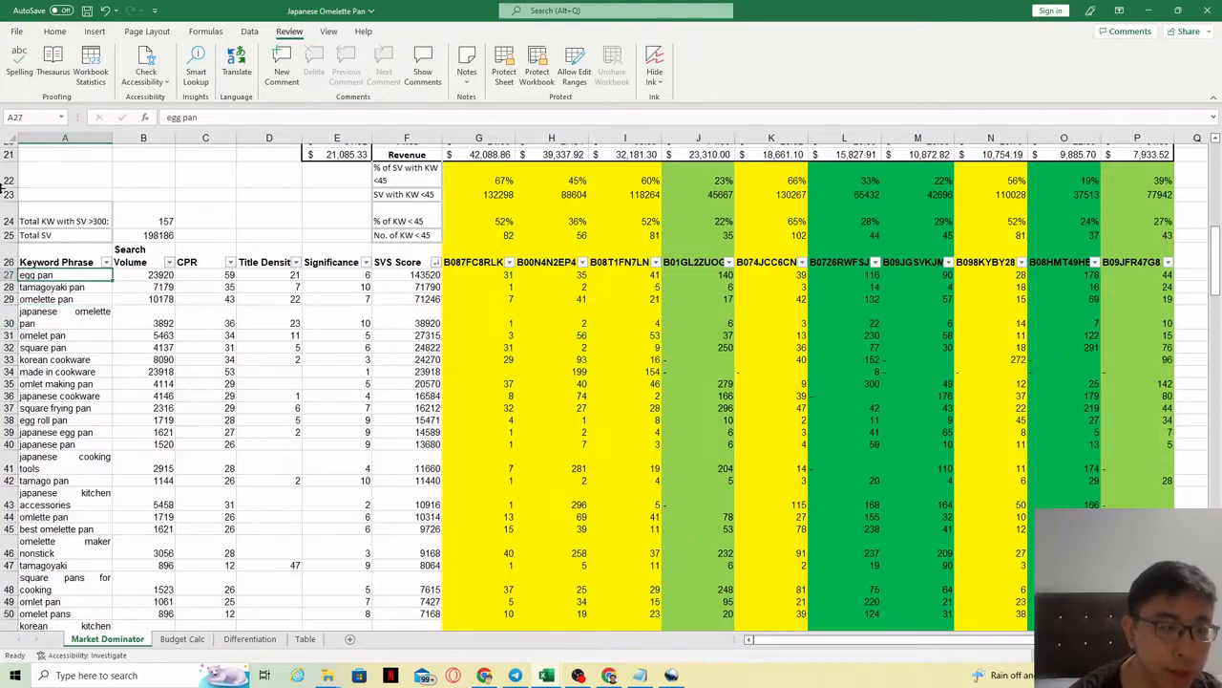
Step: Select the keyword table from row 22 across to column P, down to row 183
mouse_move(1218, 291)
left_mouse_down()
mouse_move(1218, 262)
mouse_move(1217, 284)
left_mouse_up()
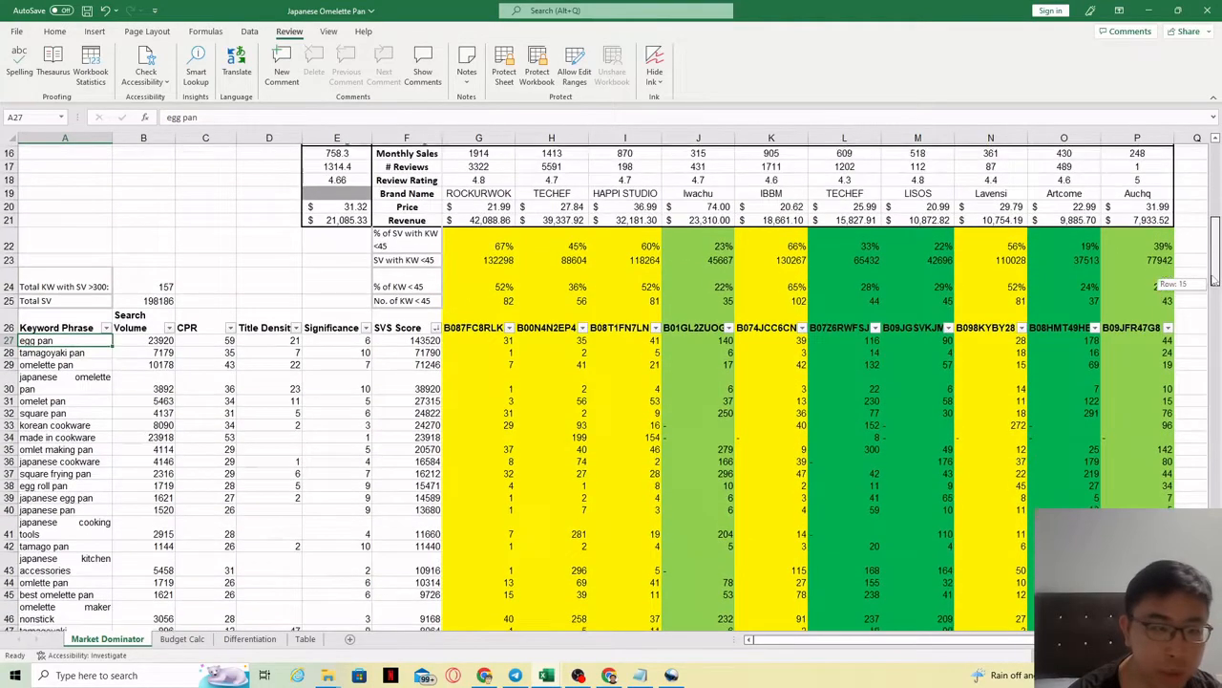
left_click_drag(49, 342, 90, 102)
left_click(144, 355)
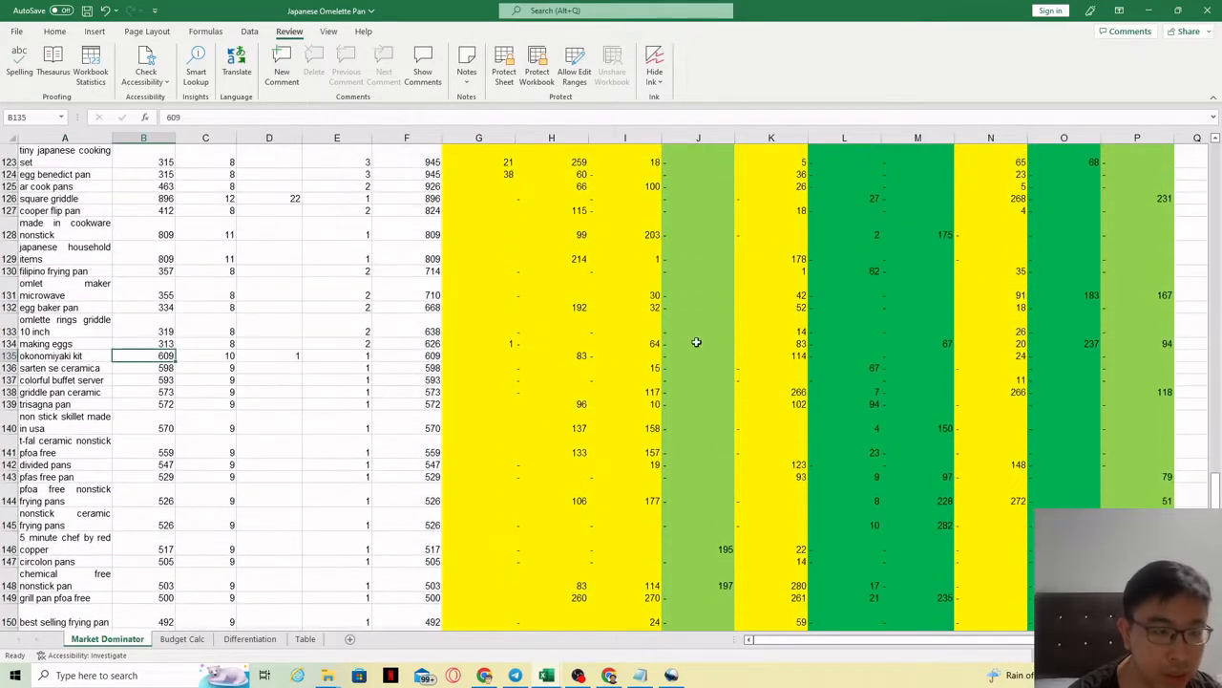
left_click_drag(1217, 491, 1202, 264)
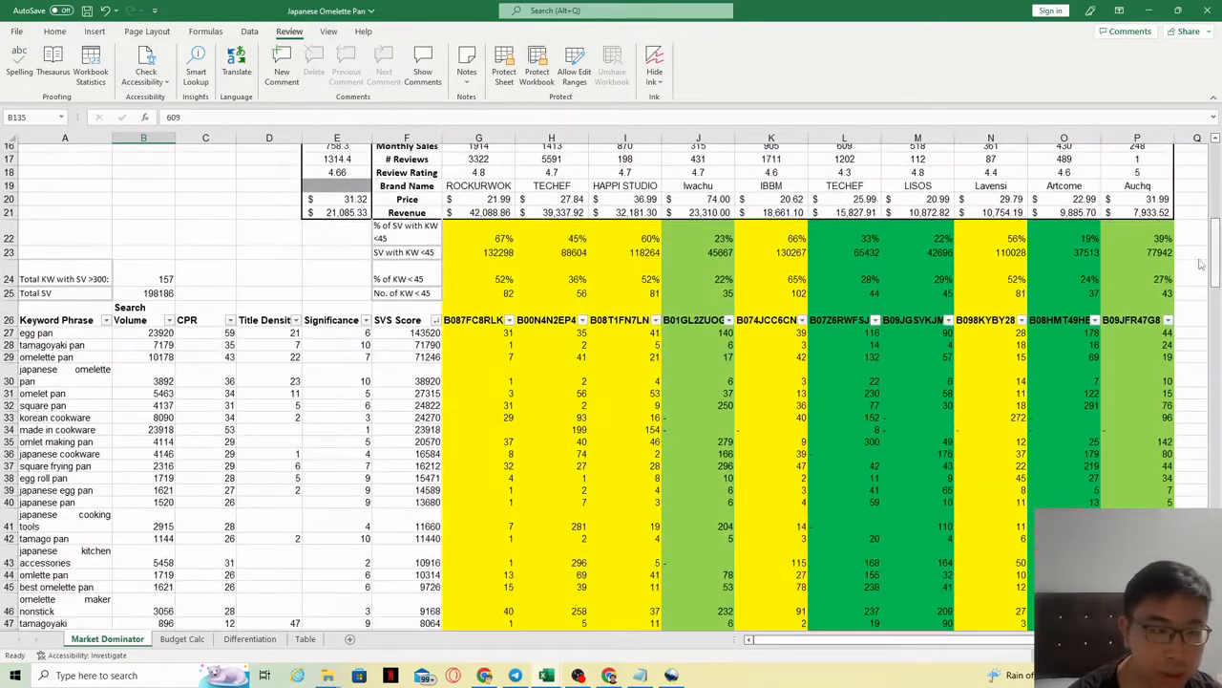
left_click_drag(33, 237, 1151, 659)
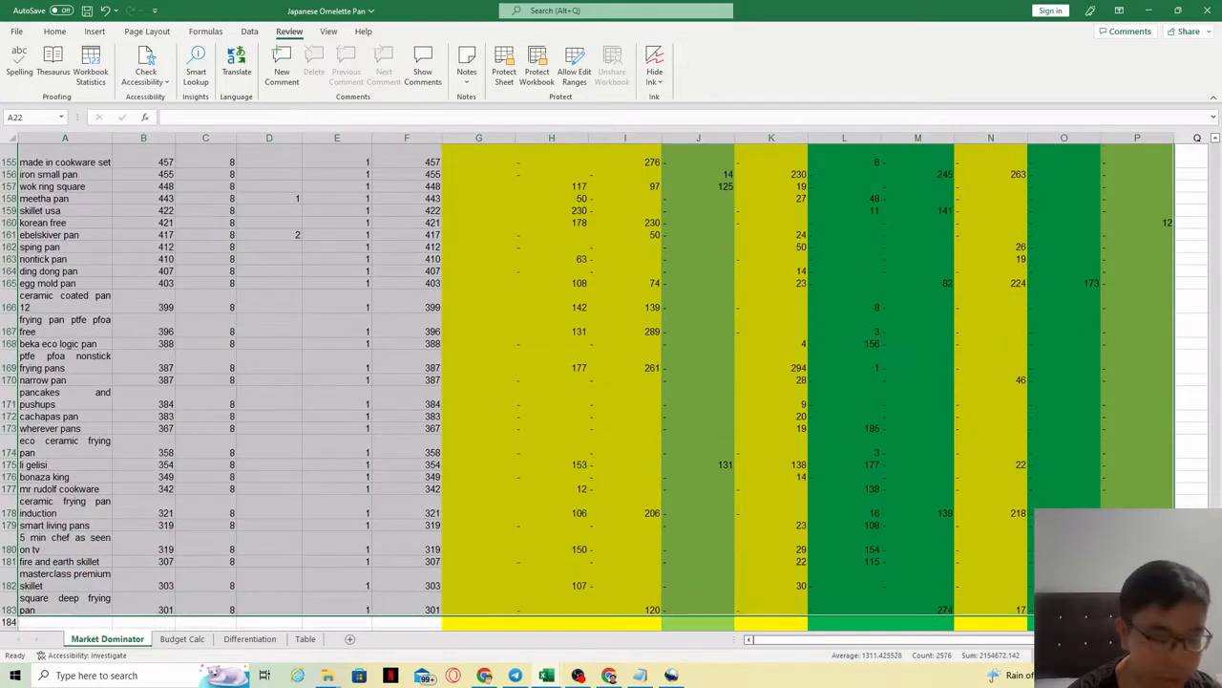
Step: Paste the copied keyword table into a new Sheet1 and check the first keyword, egg pan
key("ctrl+c")
left_click(350, 637)
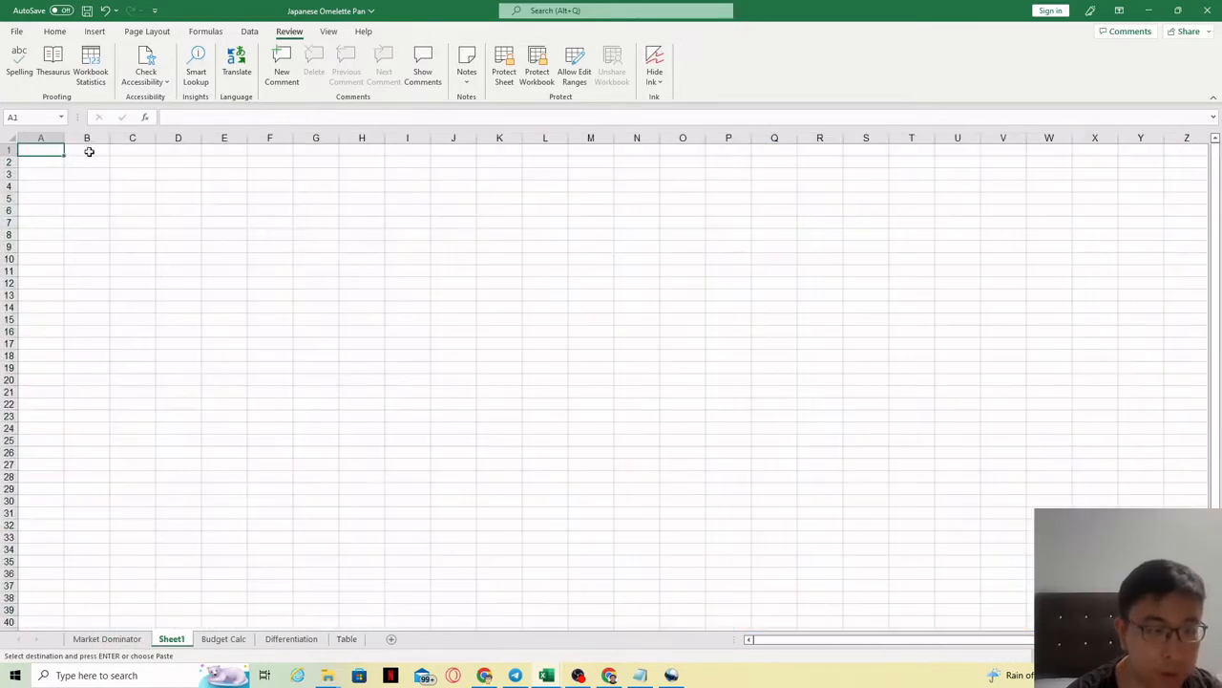
key("ctrl+v")
left_click(236, 356)
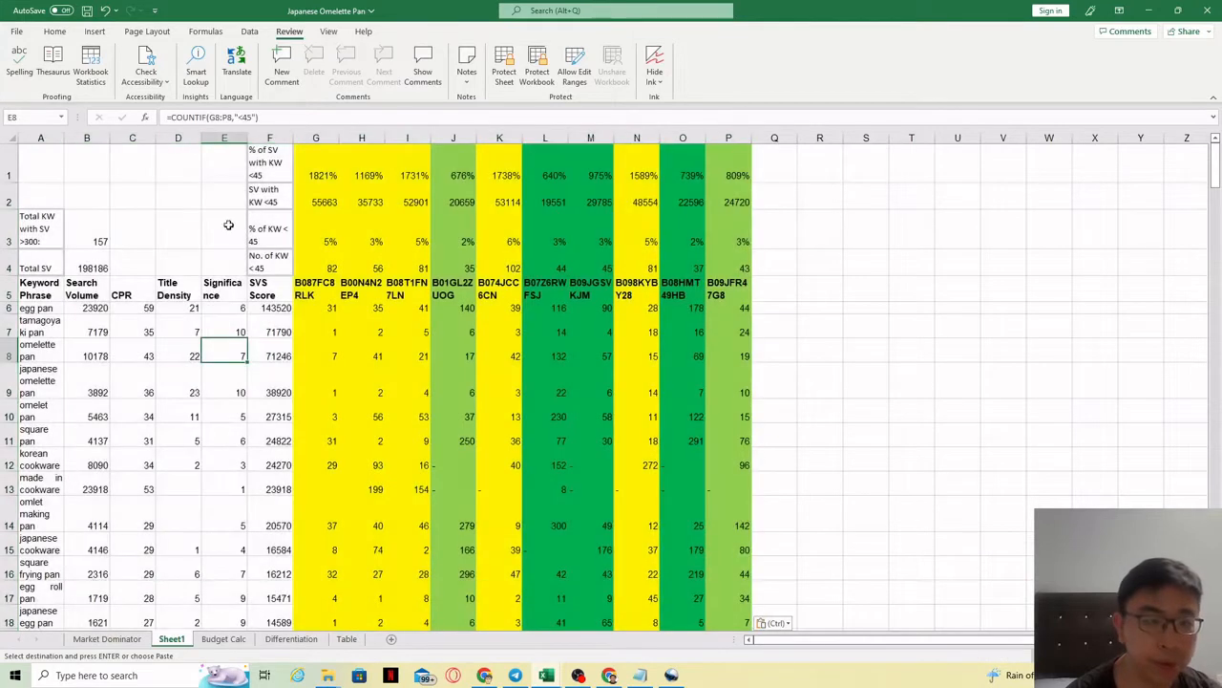
left_click(75, 349)
left_click(38, 307)
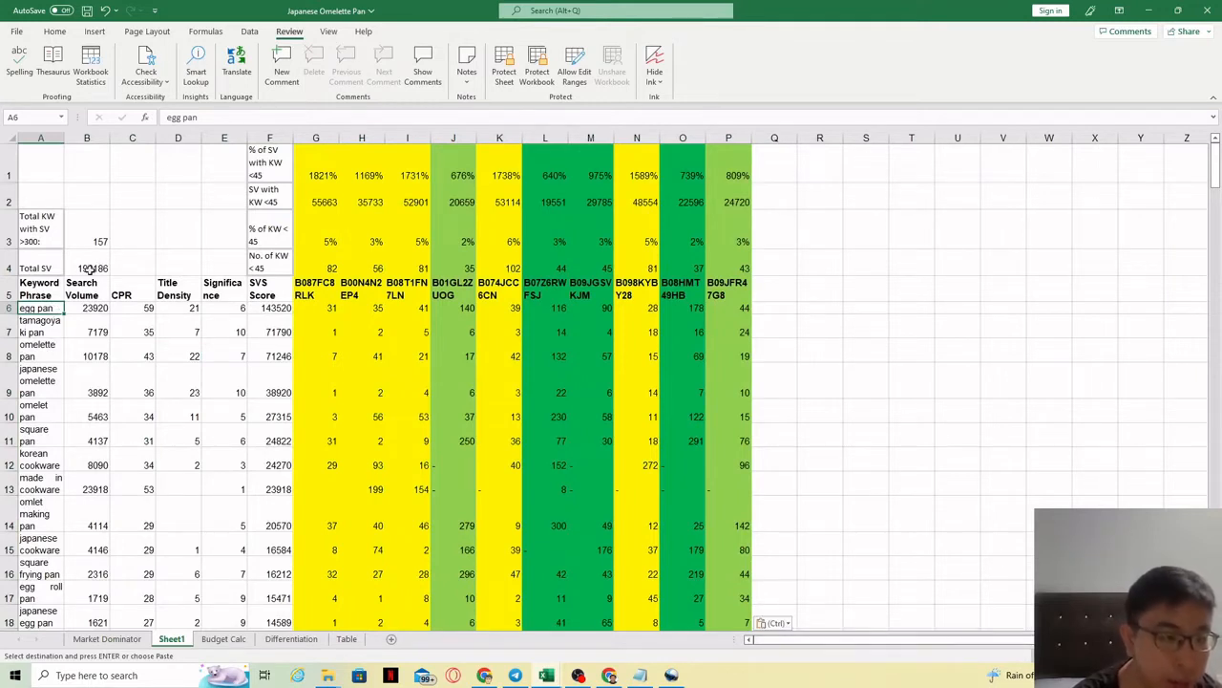
left_click(50, 324)
Step: Widen column A so the keyword phrases fit on one line
left_click(50, 353)
left_click(49, 380)
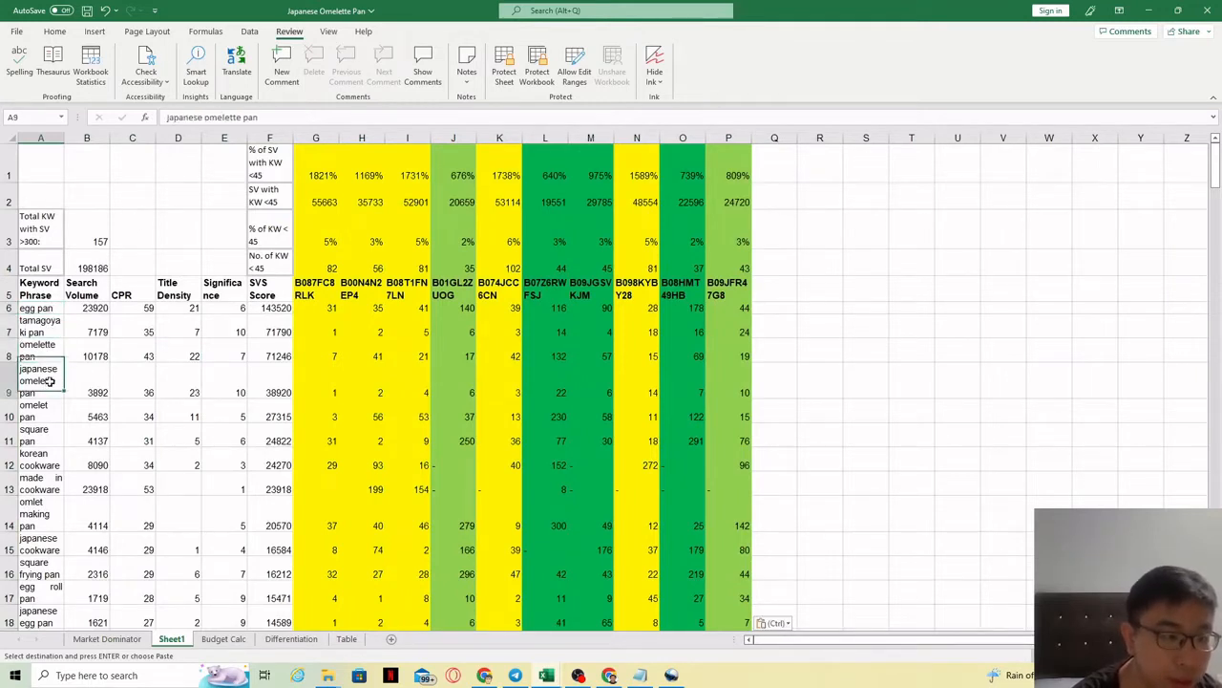
left_click(44, 410)
left_click_drag(62, 141, 169, 140)
left_click(79, 440)
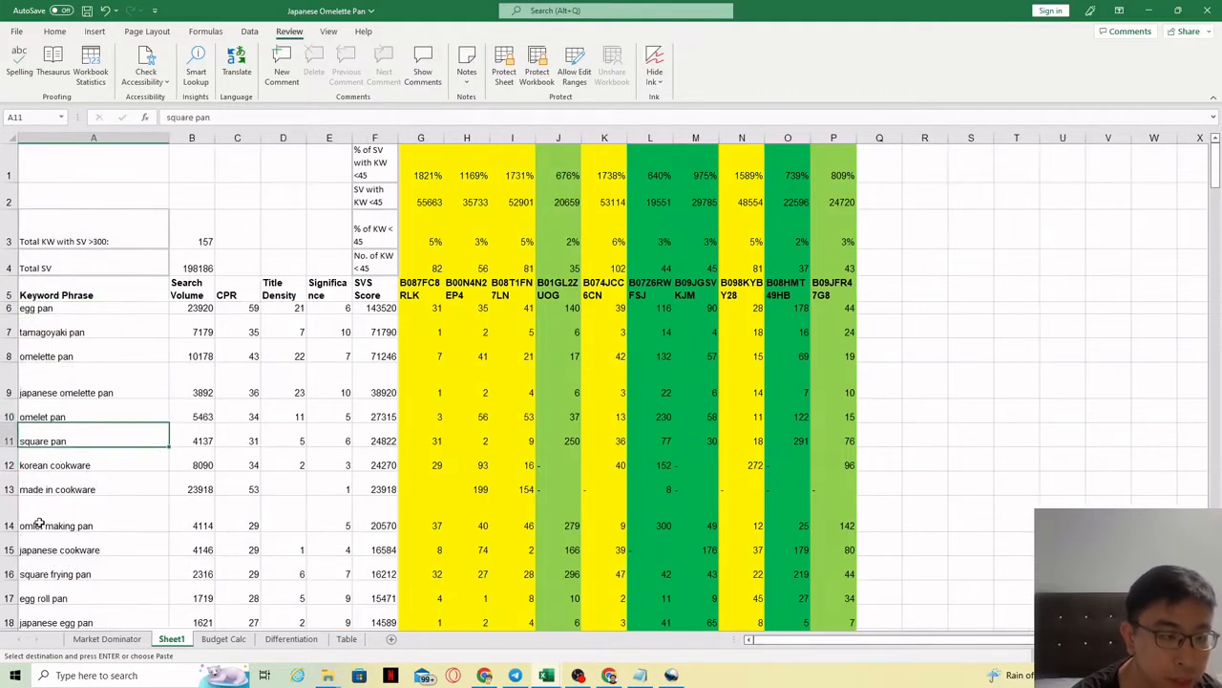
key("Down")
key("Down")
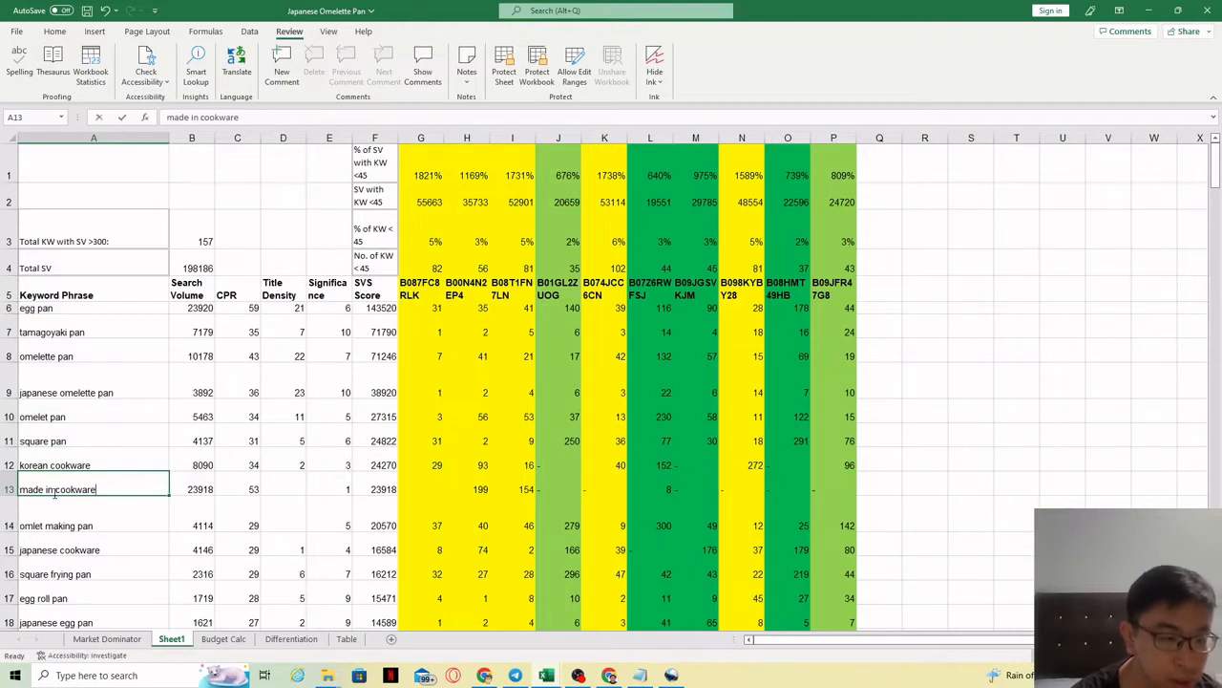
Step: Shorten 'made in cookware' to 'made cookware' and 'japanese cooking tools' to 'japanese cooking tool'
double_click(55, 491)
key("BackSpace")
key("BackSpace")
key("BackSpace")
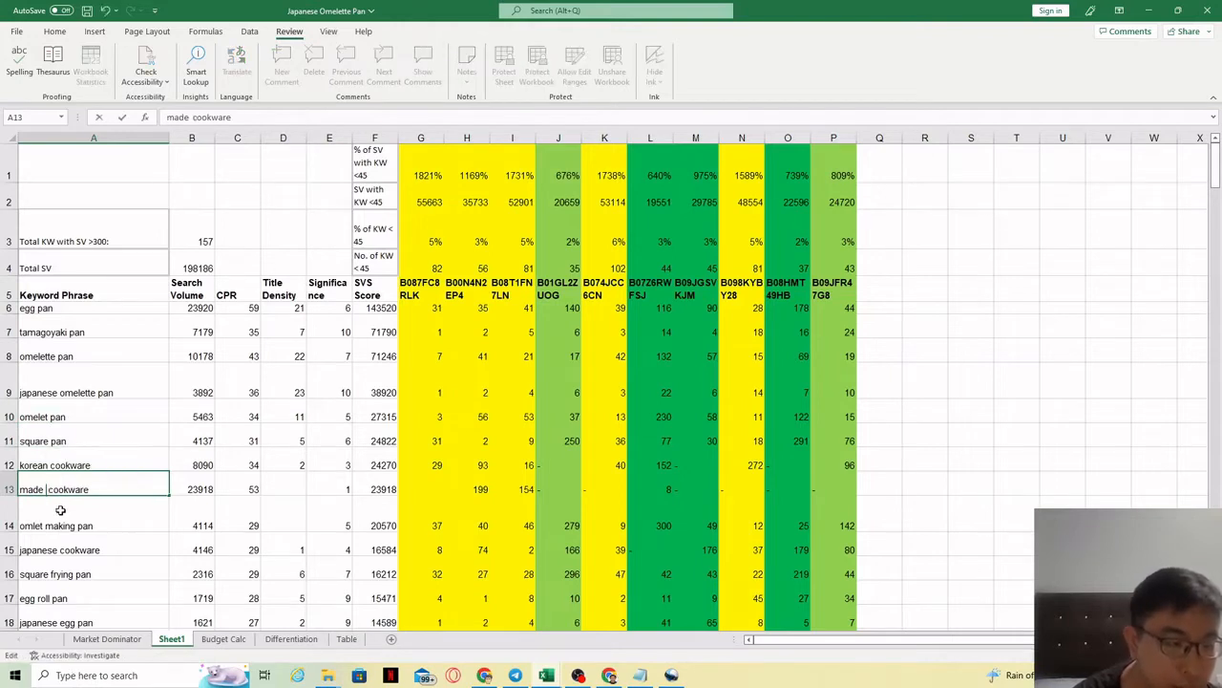
key("Return")
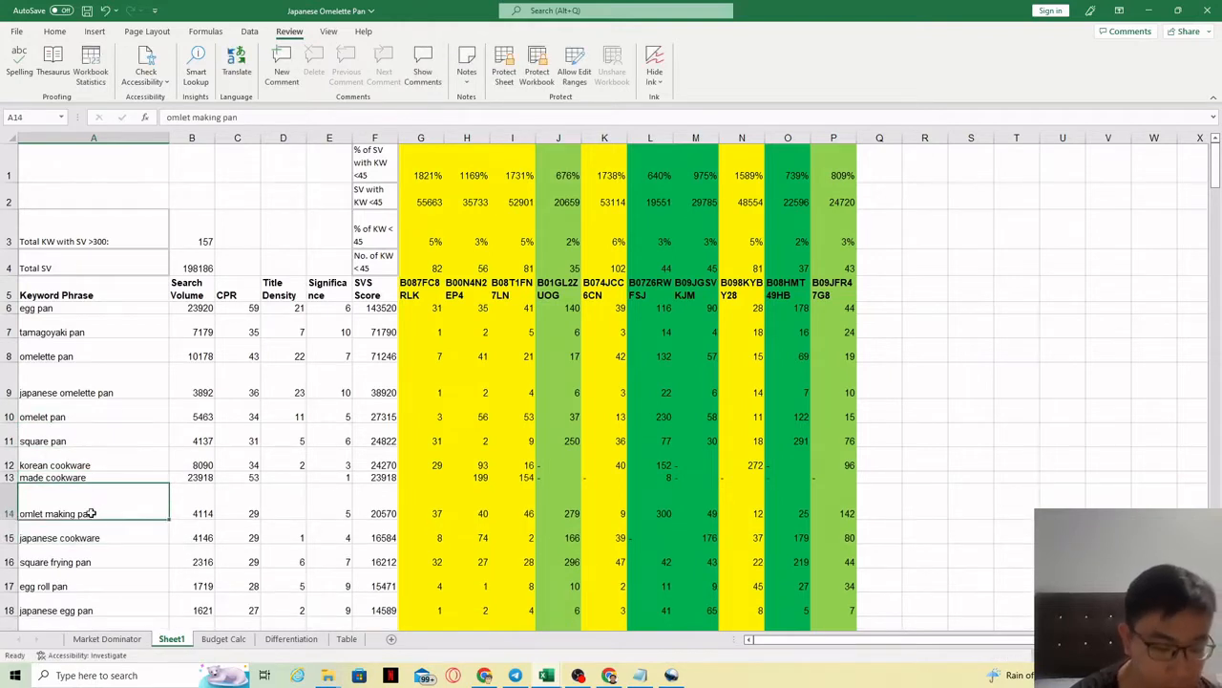
key("Down")
key("Down")
key("Down")
key("Down")
key("Down")
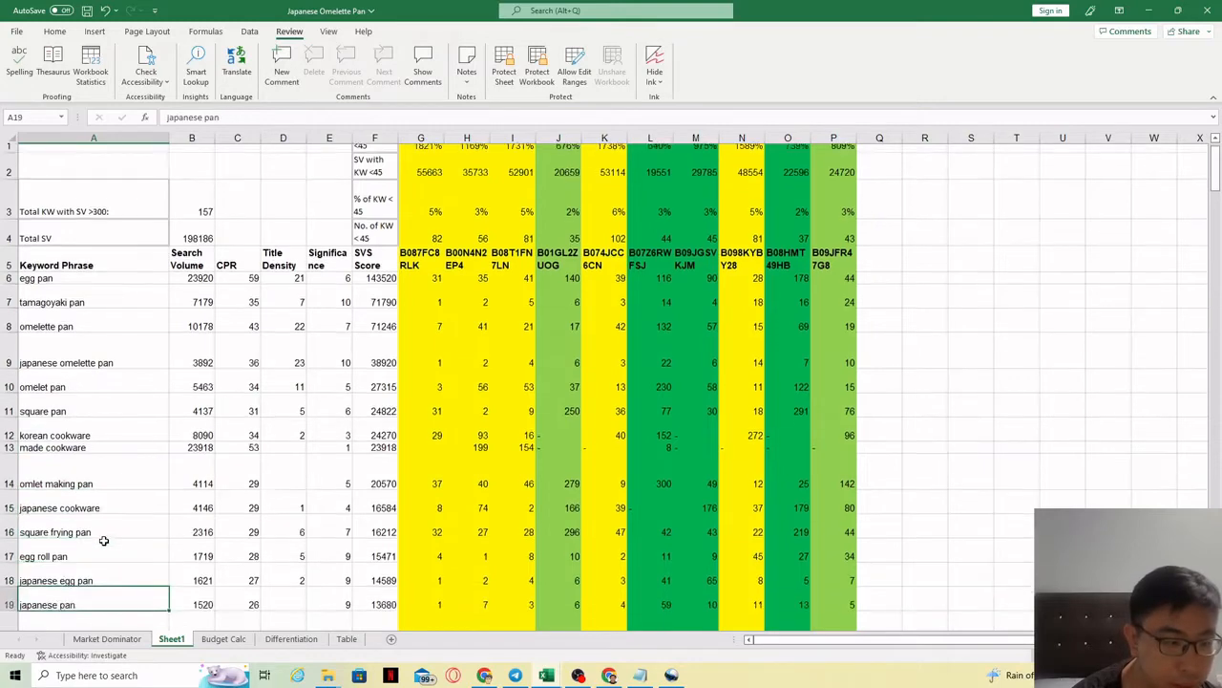
key("Down")
key("Down")
key("Down")
key("Down")
key("Down")
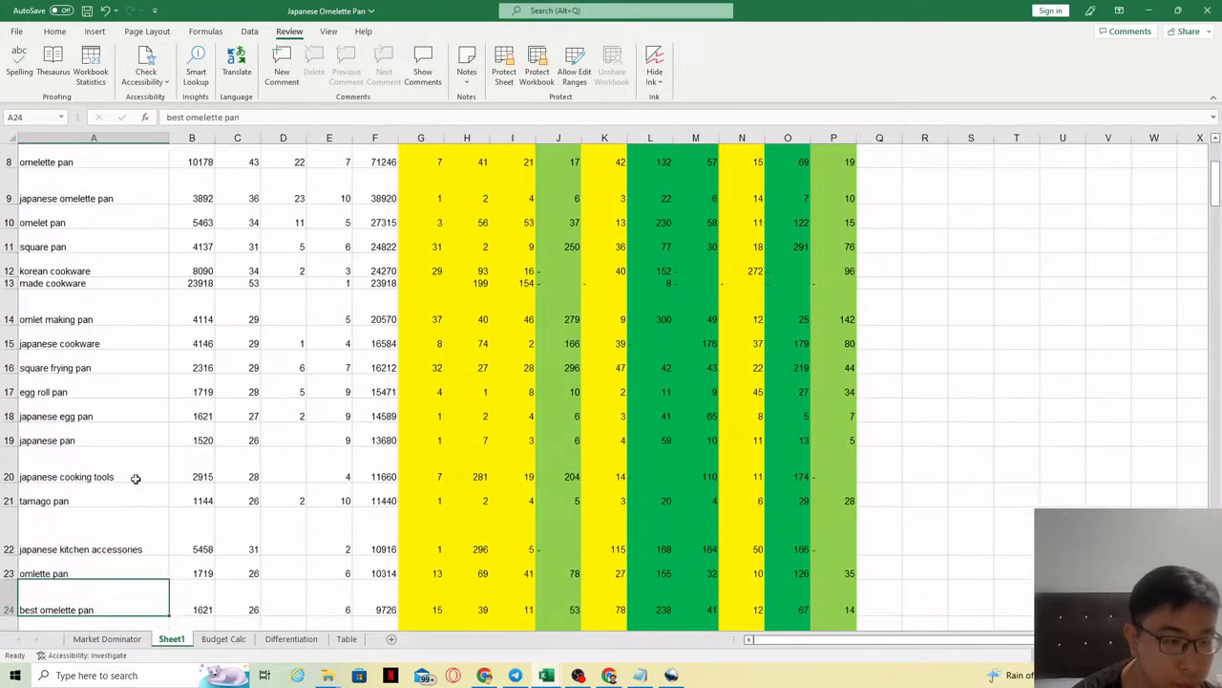
key("Up")
left_click(128, 476)
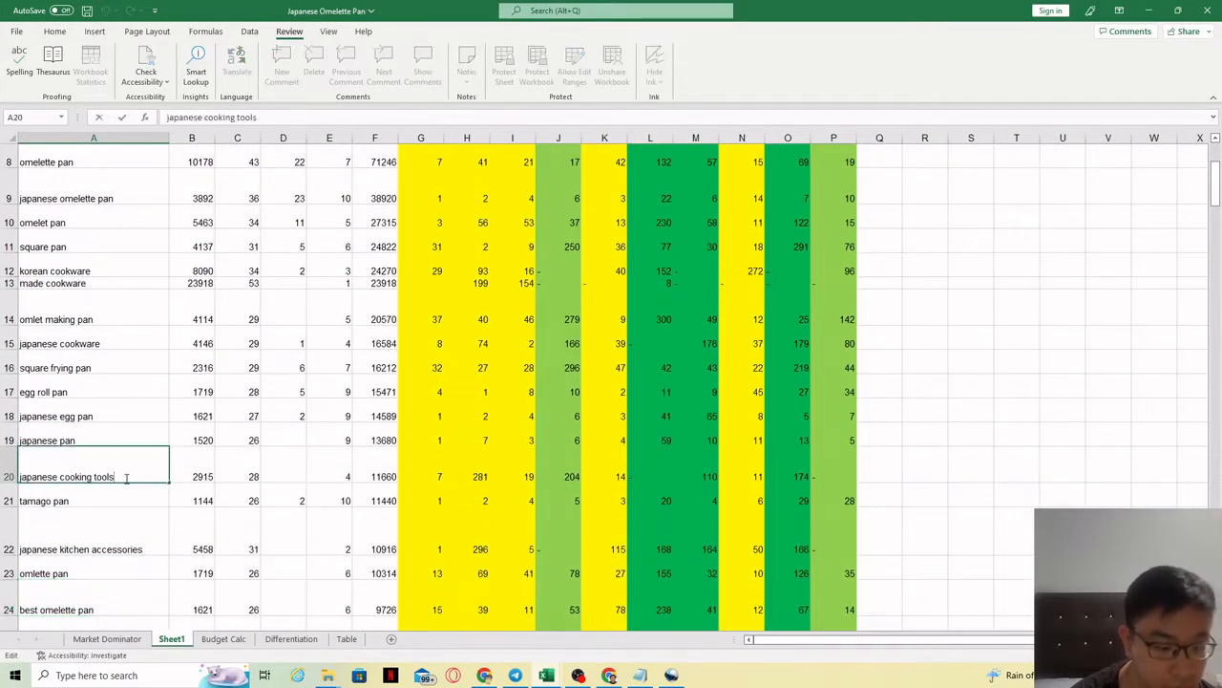
key("BackSpace")
left_click(71, 502)
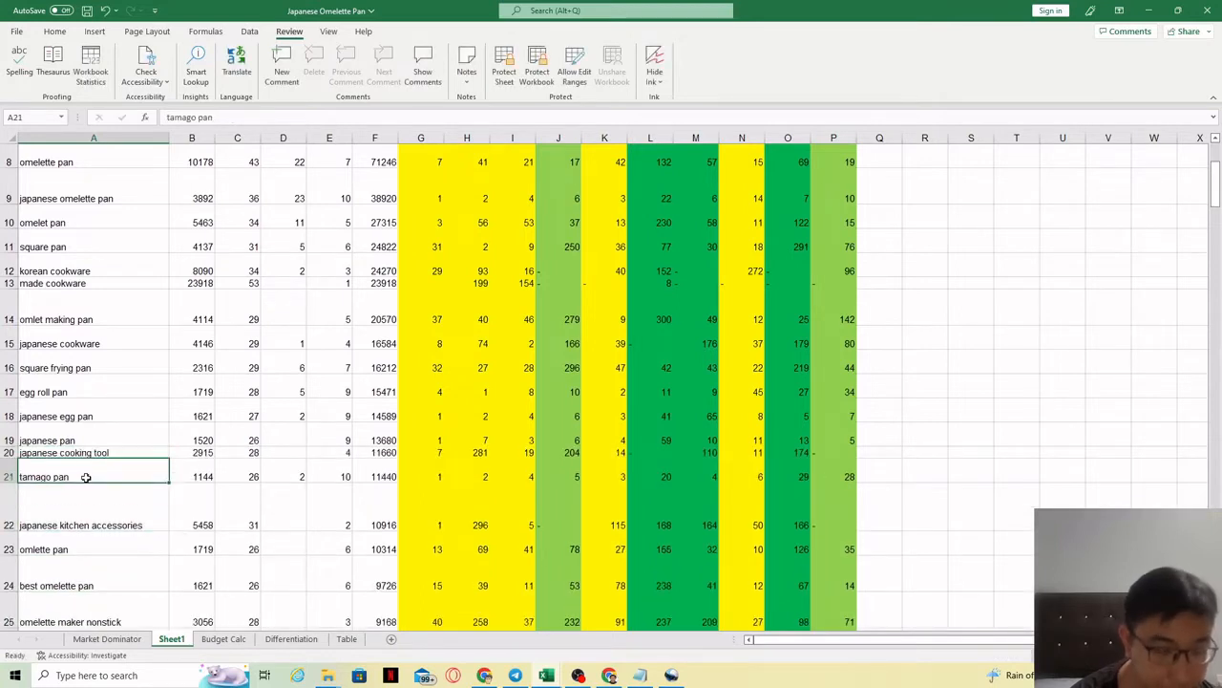
Step: Change 'japanese kitchen accessories' to 'japanese kitchen accessory'
left_click(99, 489)
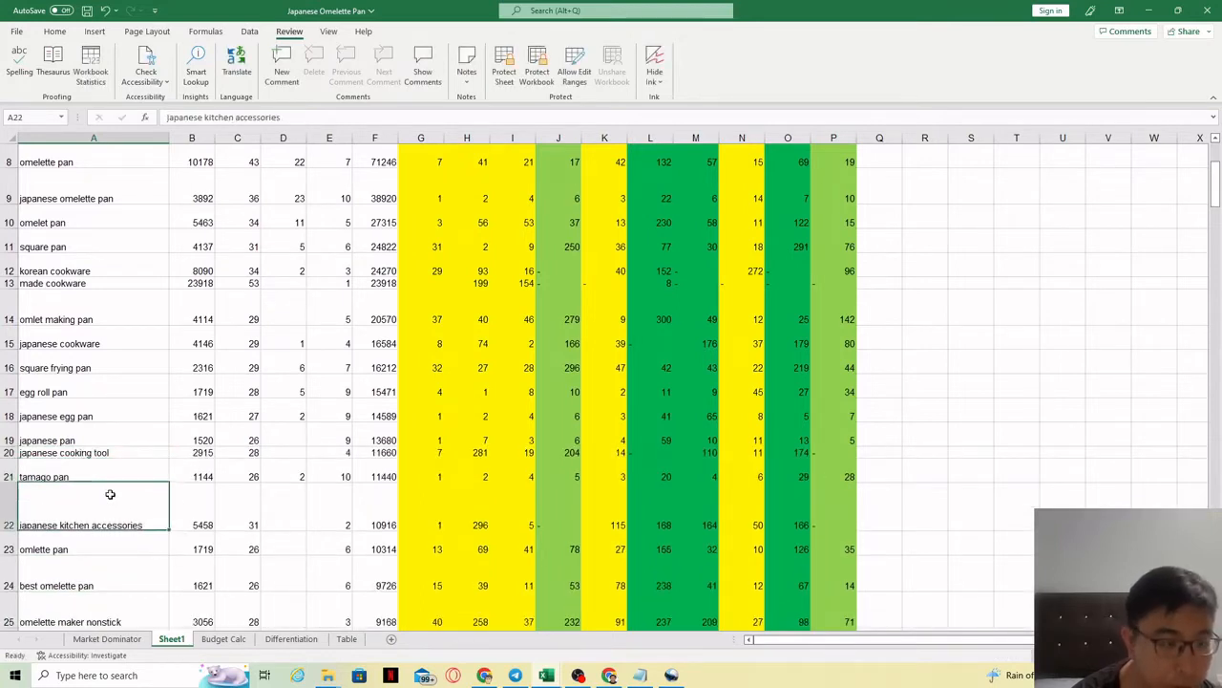
double_click(153, 525)
key("BackSpace")
key("BackSpace")
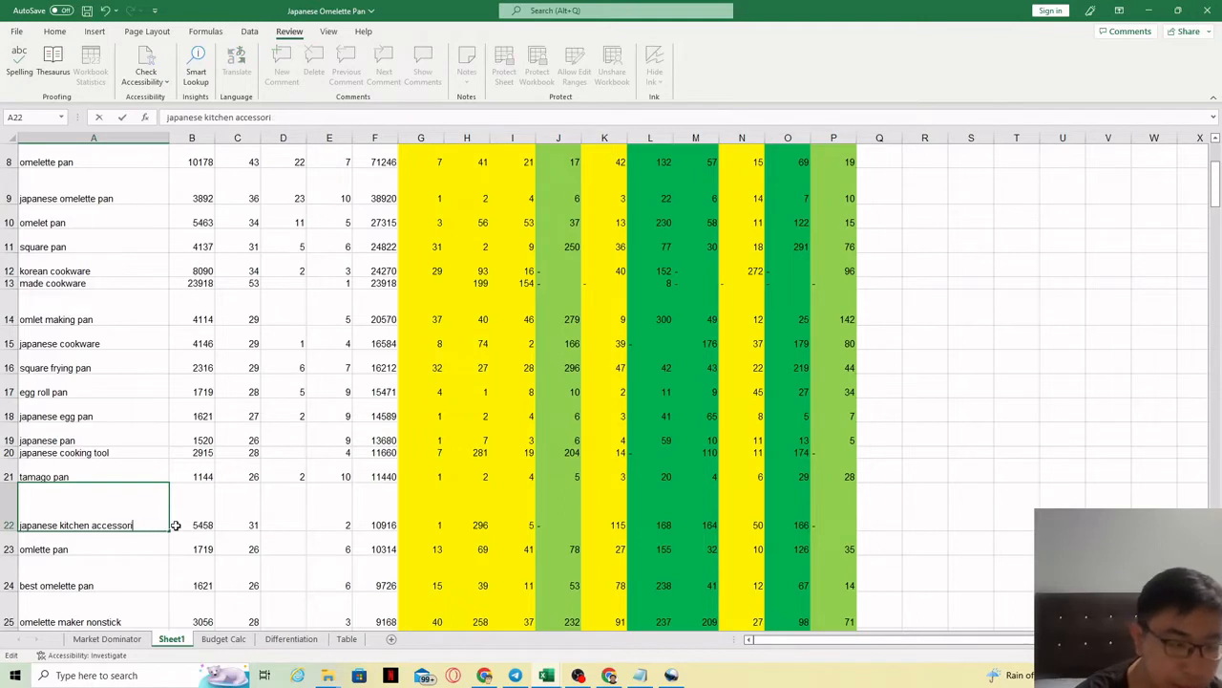
type("y")
left_click(97, 542)
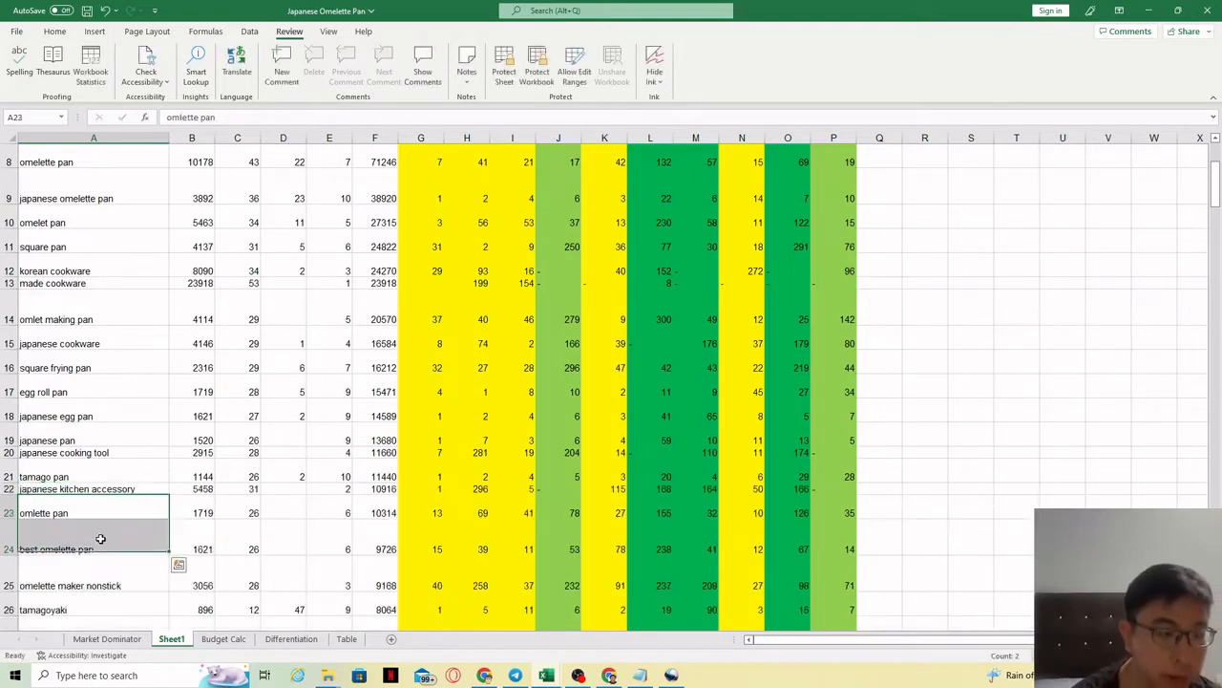
key("Down")
key("Down")
key("Down")
key("Down")
key("Down")
key("Down")
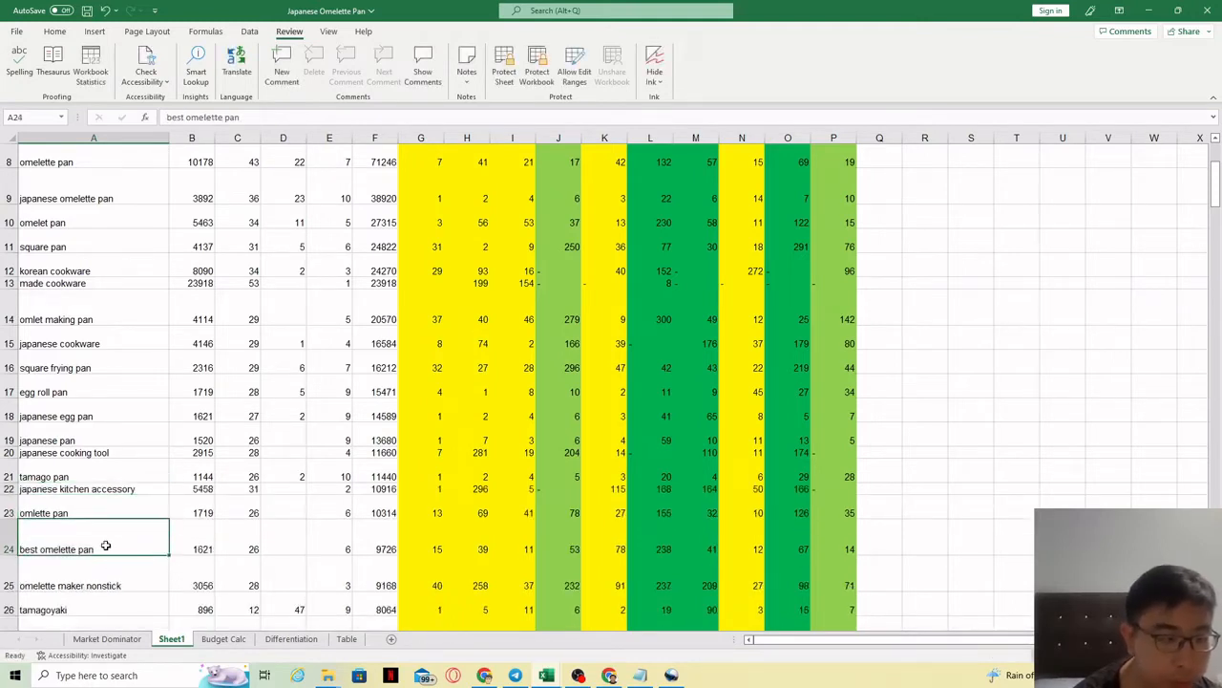
key("Down")
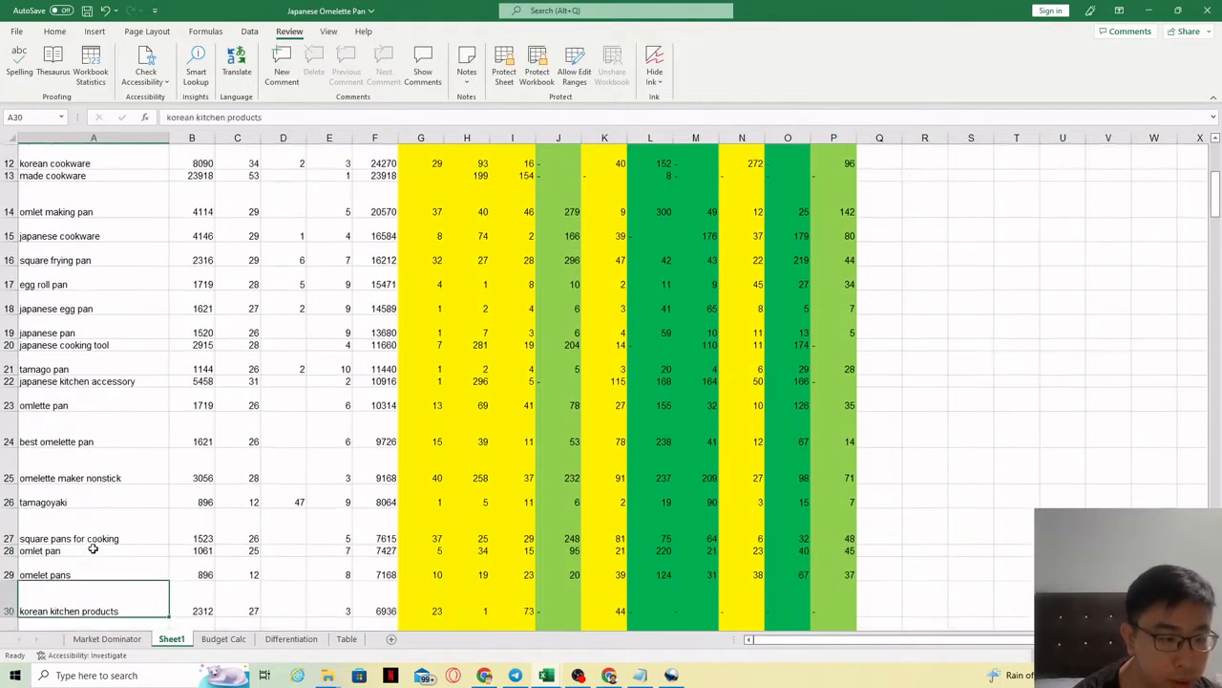
key("Down")
key("Down")
key("Down")
Step: Edit 'square pans for cooking' to 'square pan cooking' and 'omelet pans' to 'omelet pan'
double_click(83, 442)
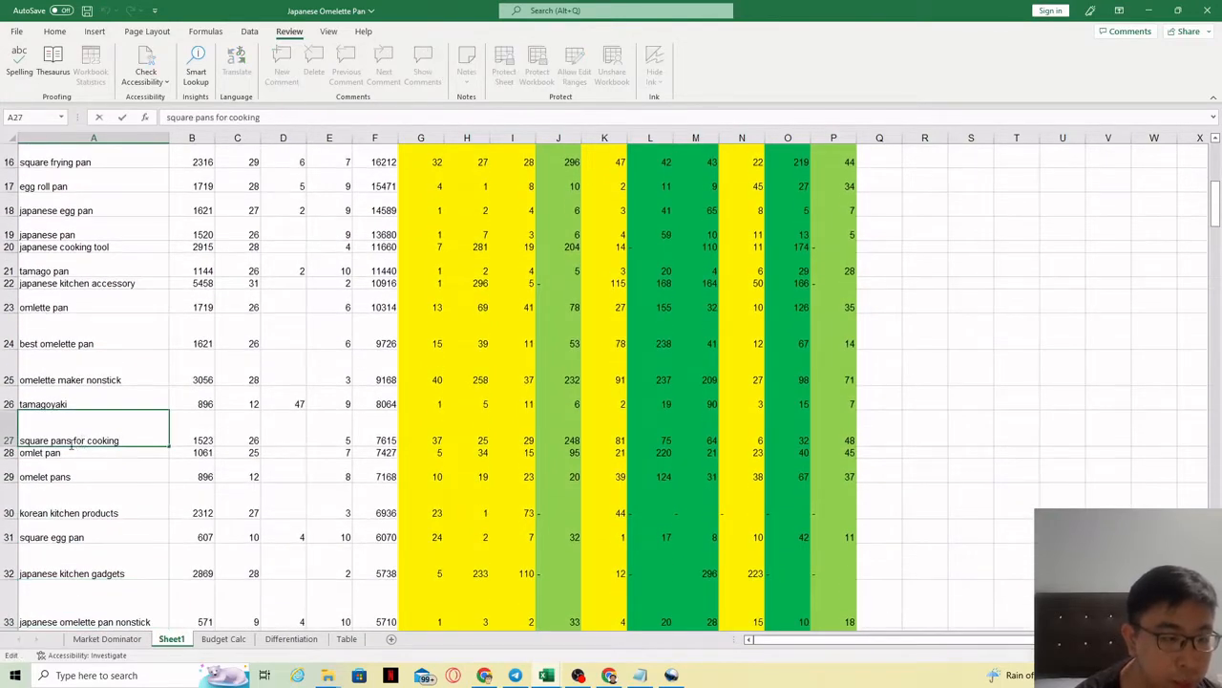
key("BackSpace")
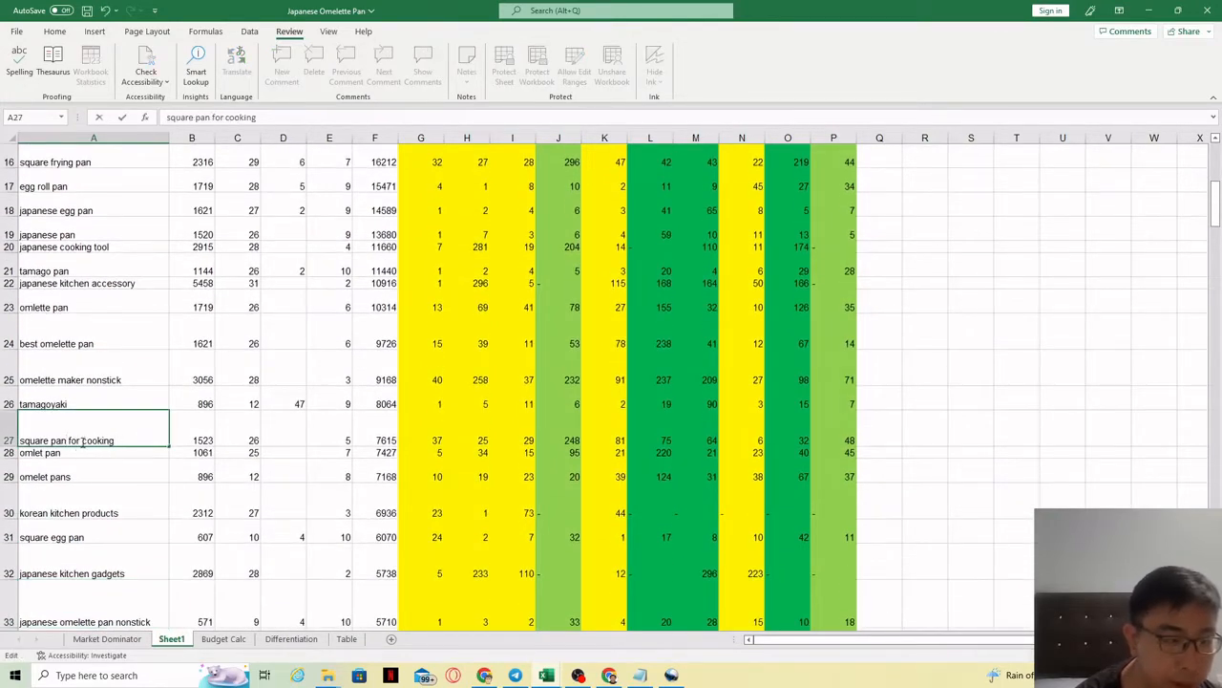
double_click(74, 440)
key("BackSpace")
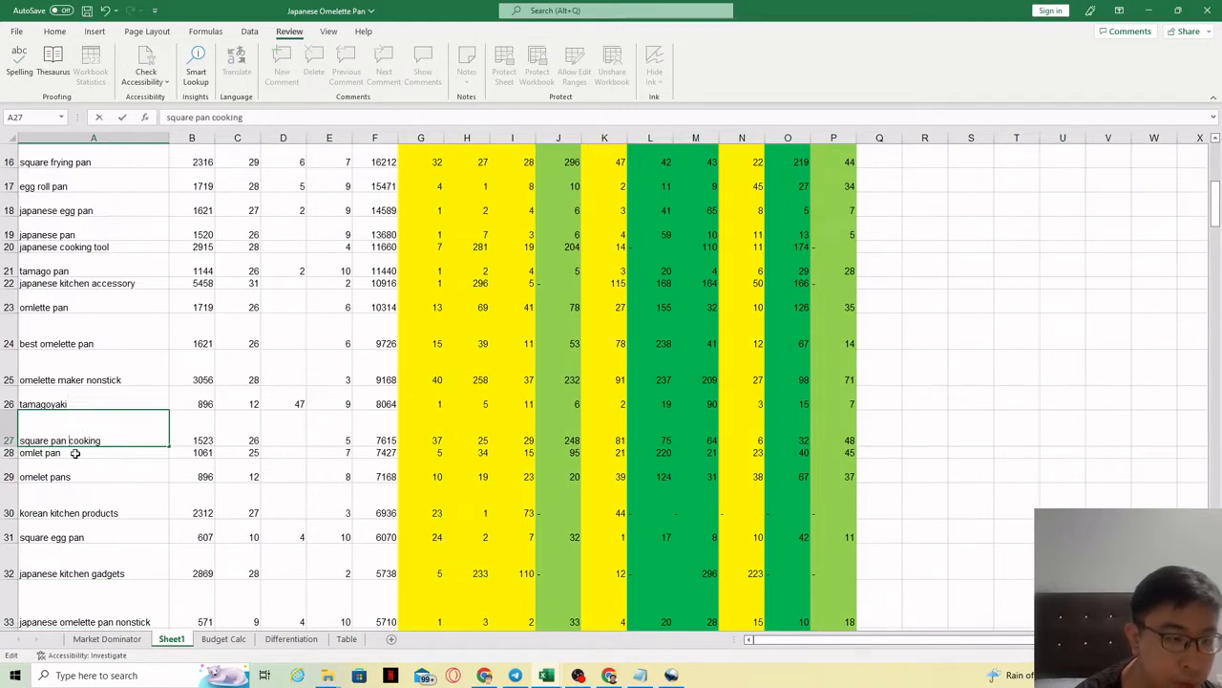
left_click_drag(75, 452, 81, 453)
left_click(96, 450)
double_click(96, 450)
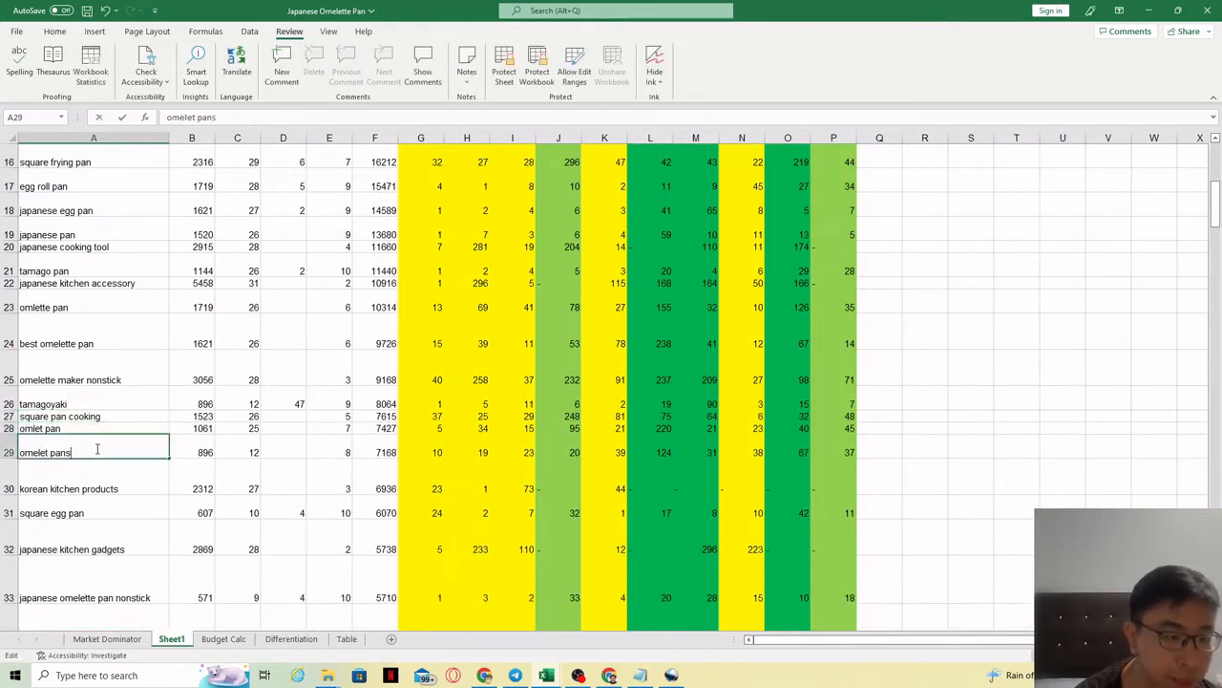
key("BackSpace")
left_click(96, 491)
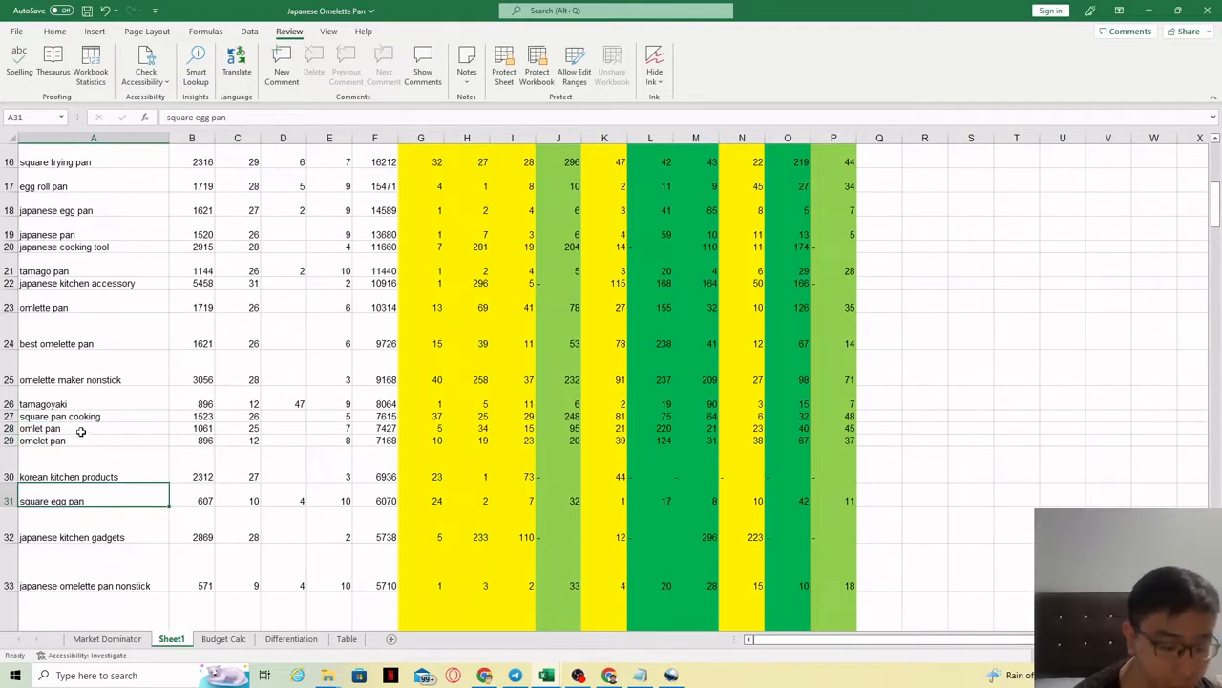
Step: Make 'korean kitchen products' and 'japanese kitchen gadgets' singular
key("Down")
double_click(100, 474)
key("BackSpace")
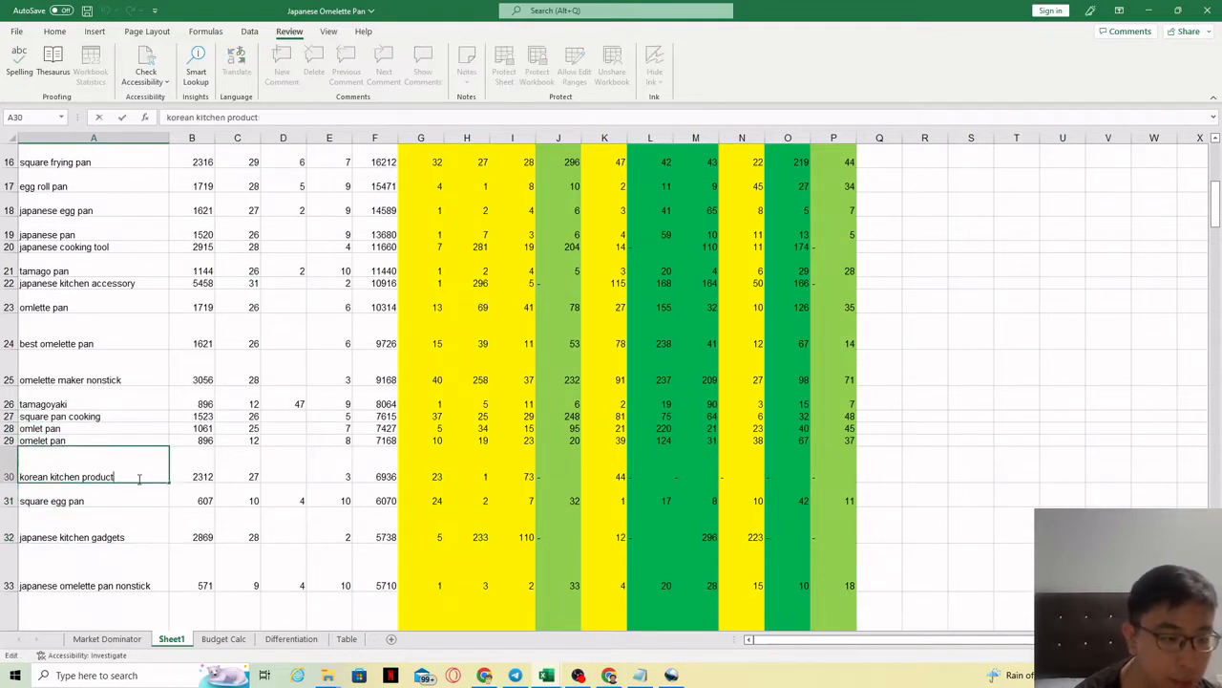
left_click(84, 491)
left_click(84, 481)
double_click(137, 513)
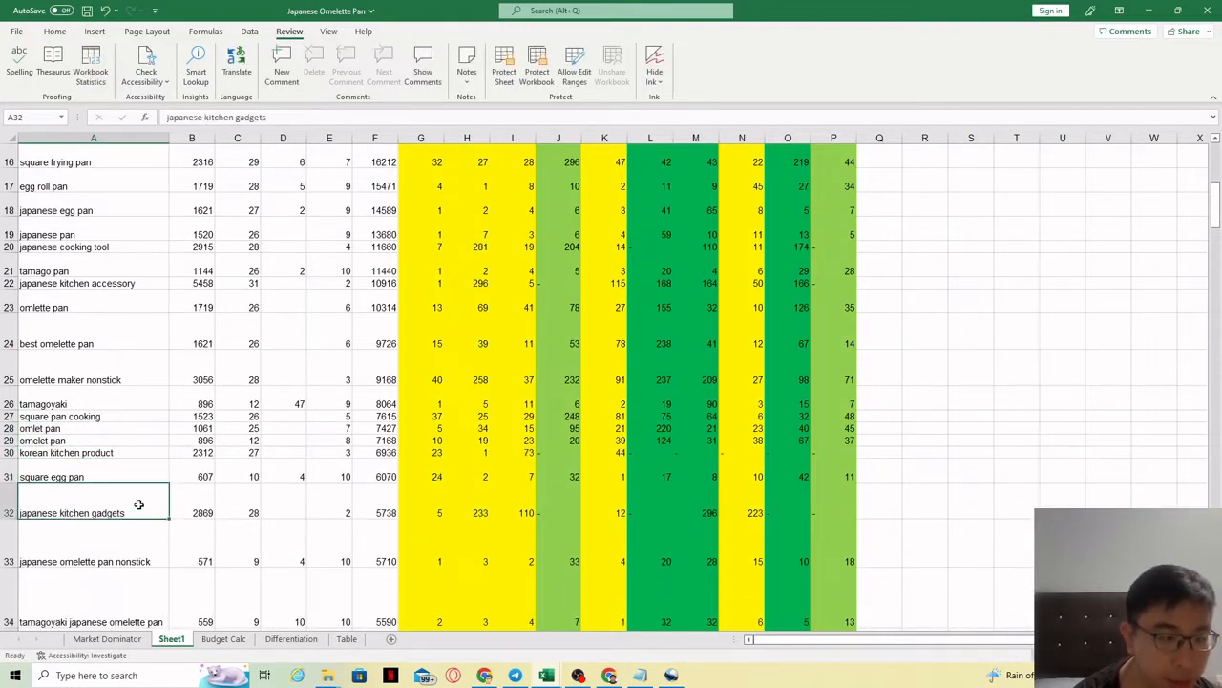
key("Return")
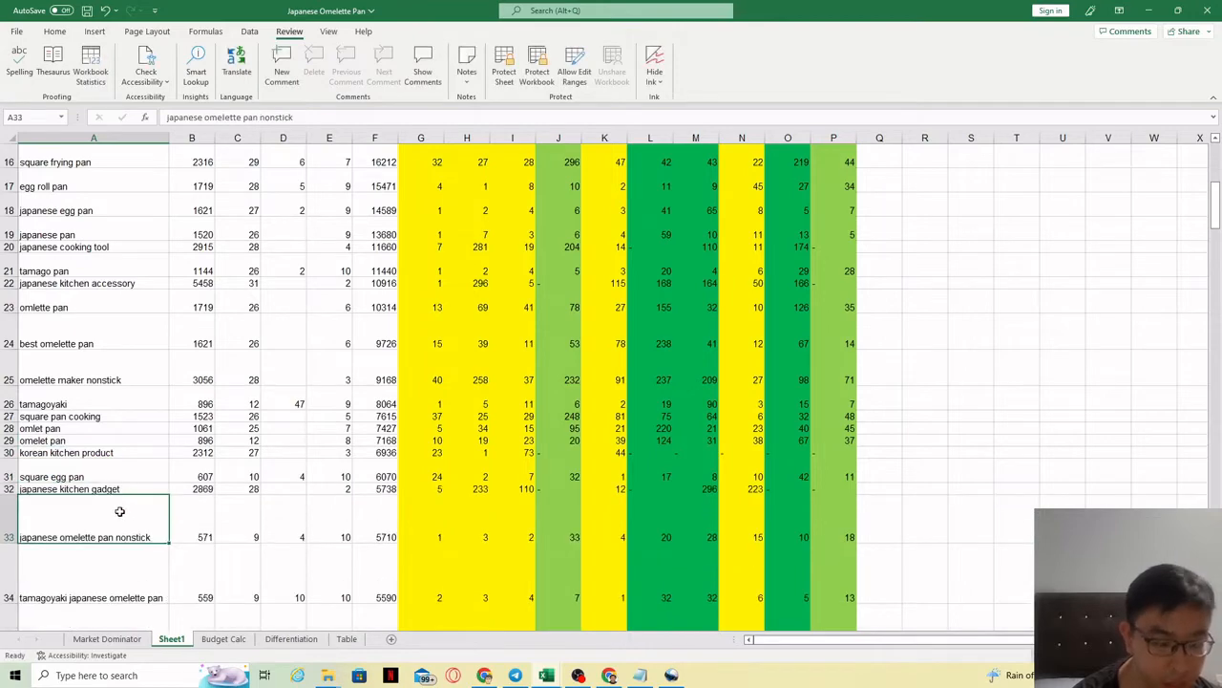
key("Down")
key("Down")
key("Down")
key("Down")
key("Down")
key("Down")
key("Down")
key("Down")
key("Down")
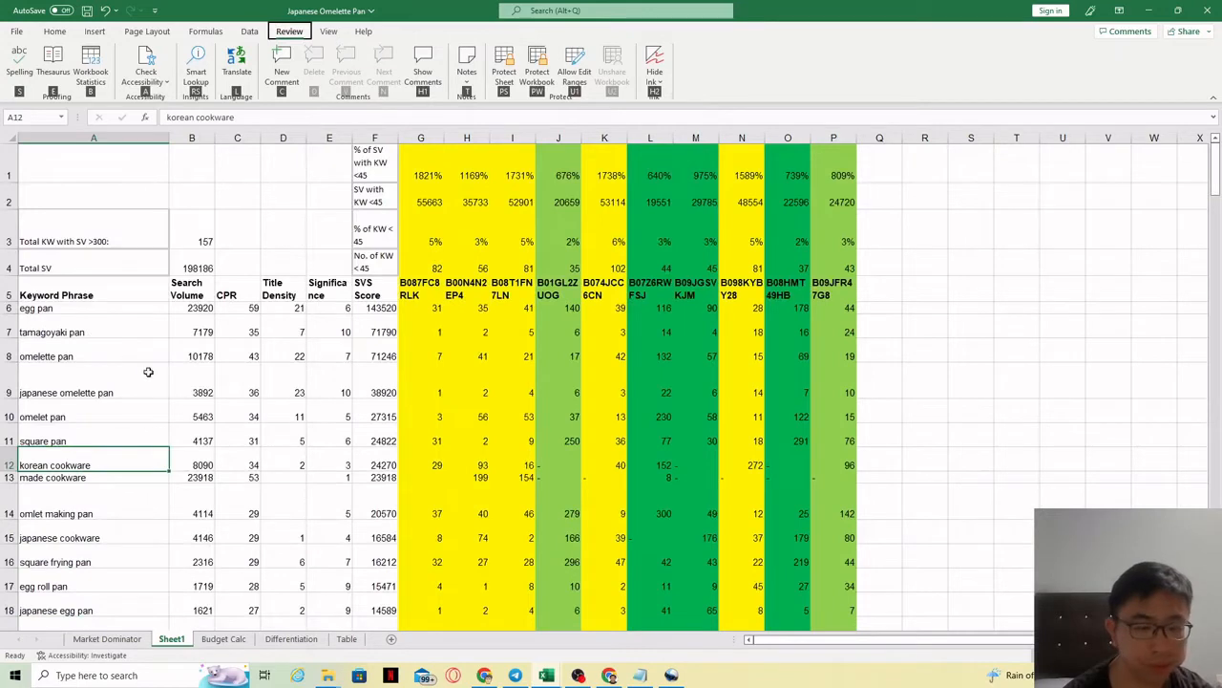
Step: Mark candidate blocks of top keywords, from egg pan down through omelet pan
left_click(100, 323)
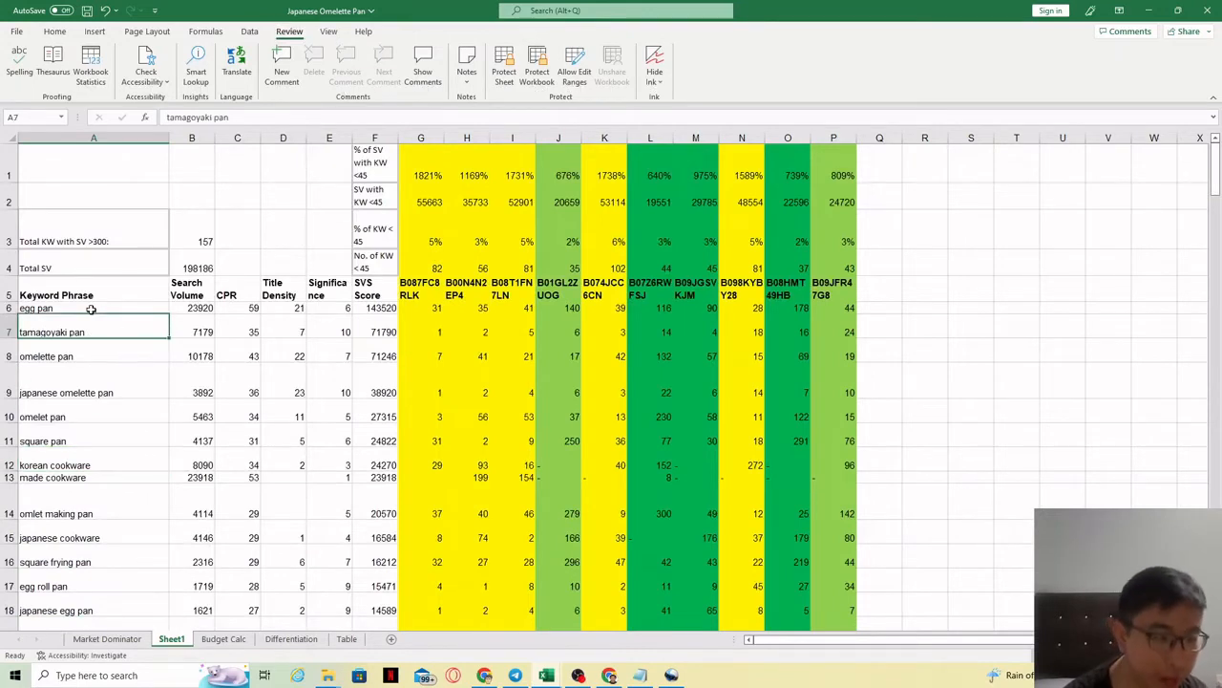
left_click_drag(90, 309, 96, 587)
left_click(105, 479)
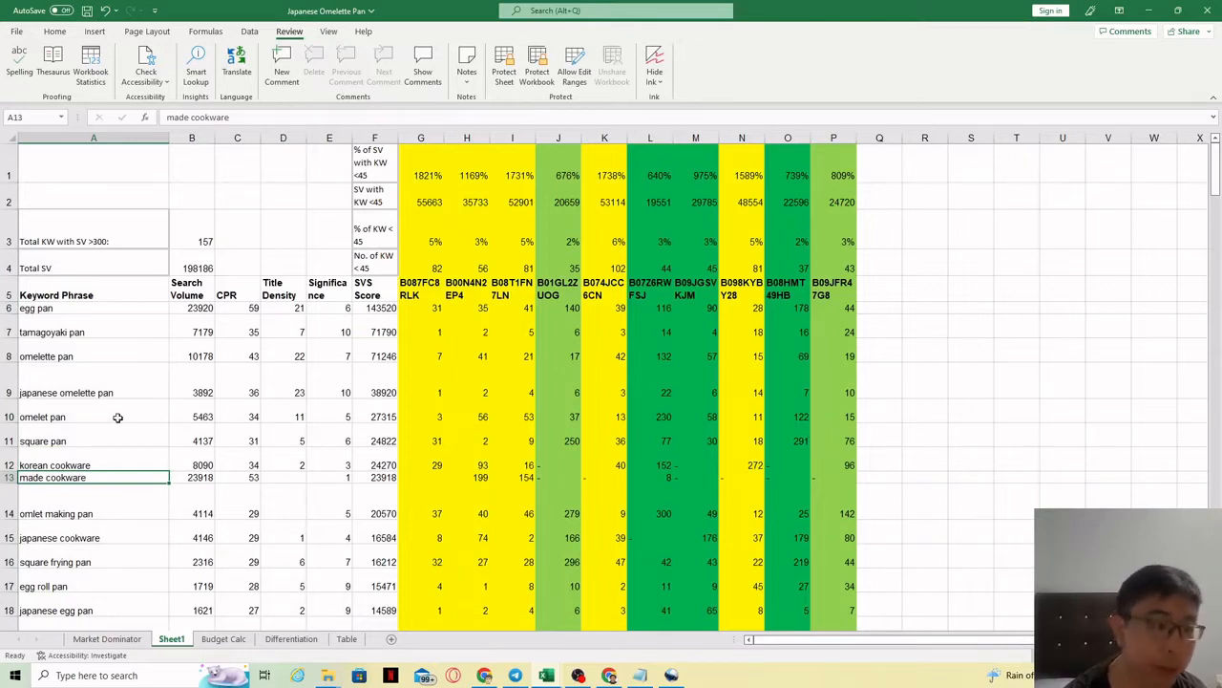
left_click_drag(81, 322, 88, 600)
left_click(88, 556)
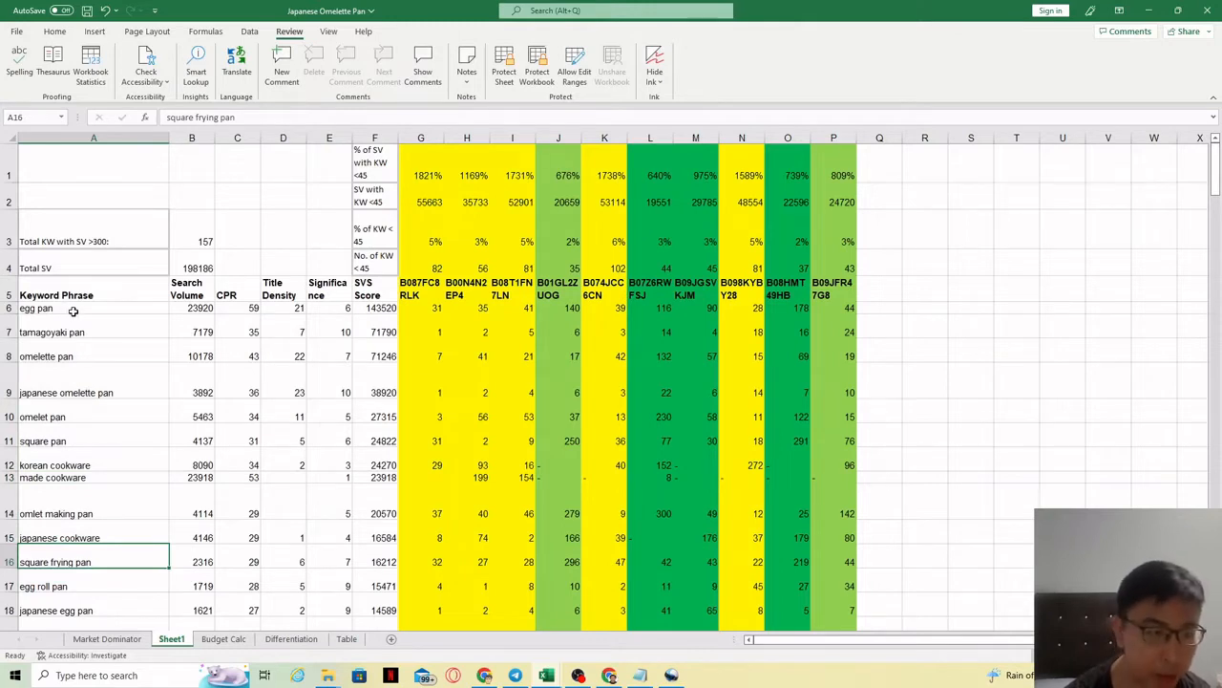
left_click_drag(73, 310, 74, 408)
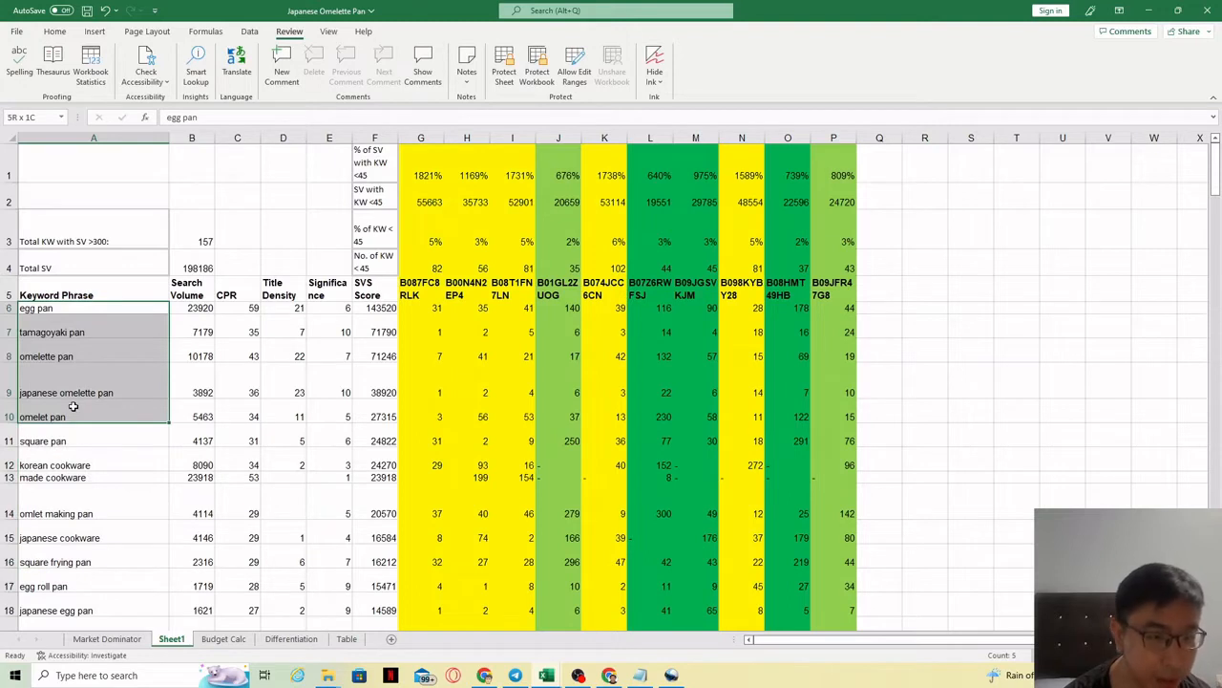
left_click_drag(170, 408, 366, 403)
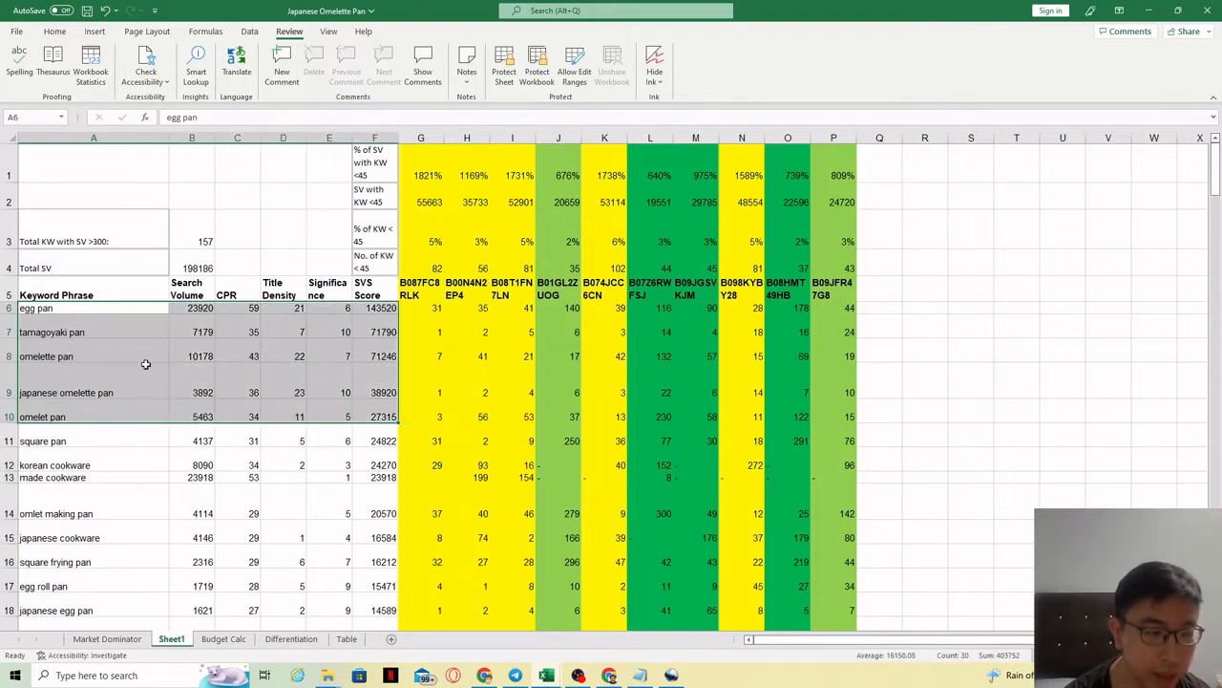
left_click(203, 308)
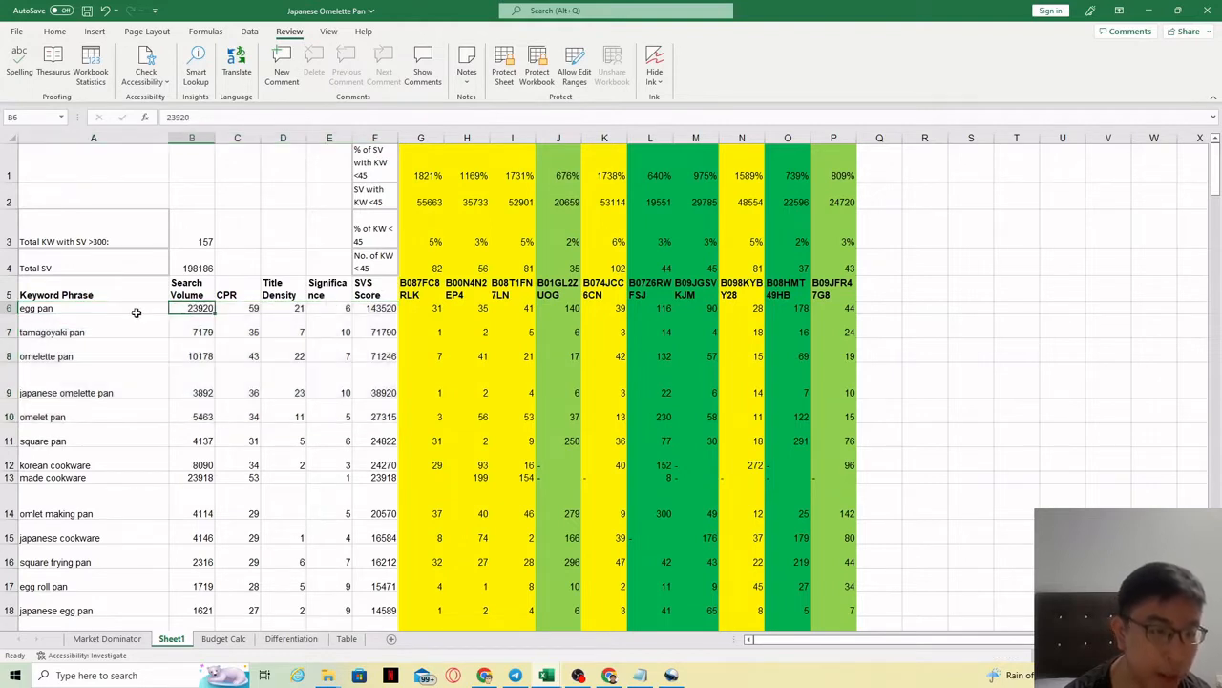
left_click_drag(135, 309, 137, 334)
left_click_drag(137, 342, 390, 331)
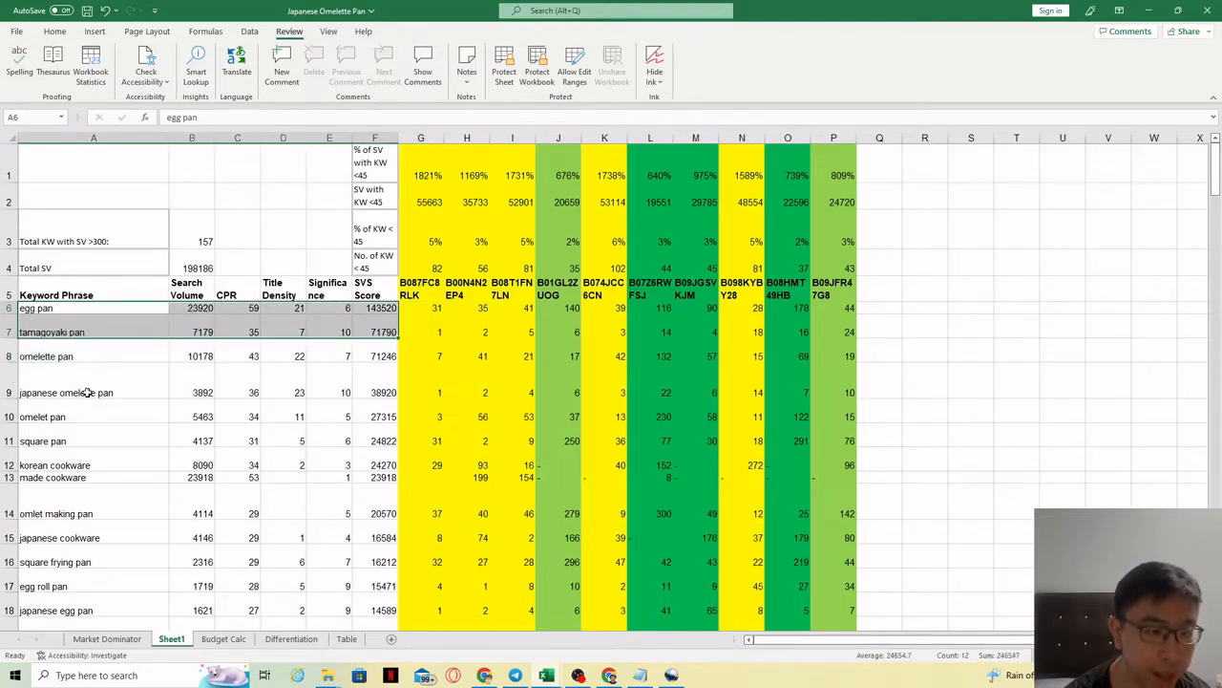
left_click_drag(86, 358, 359, 436)
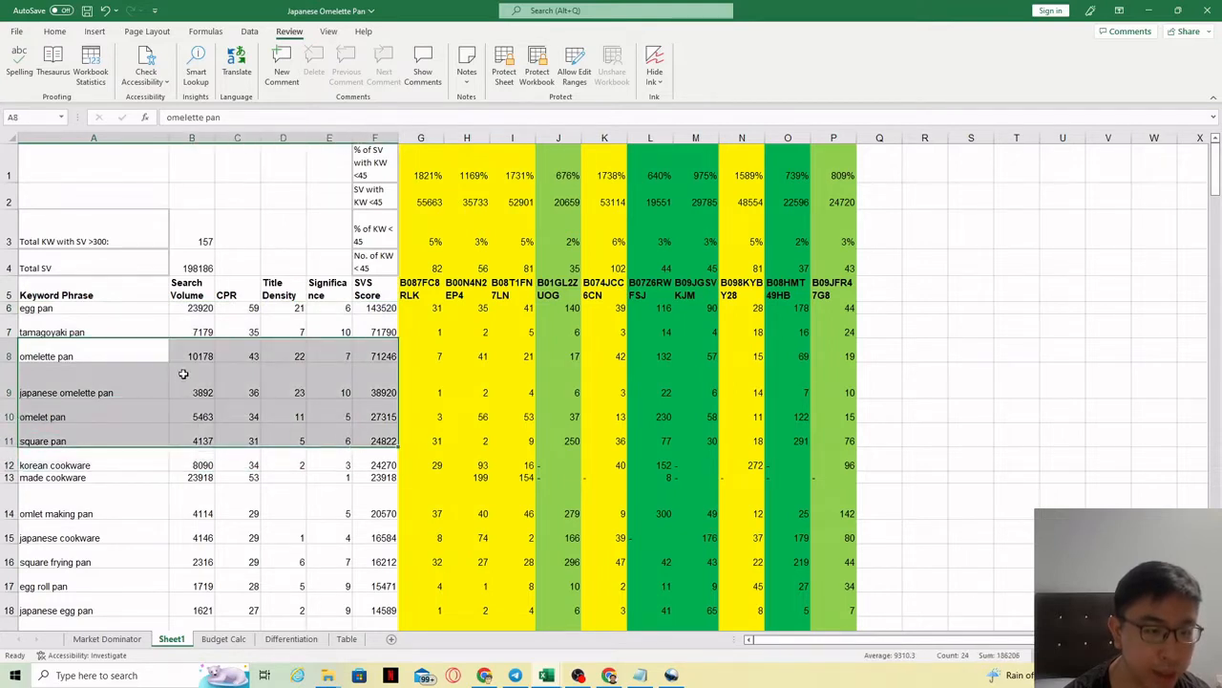
Step: Select the egg pan and tamagoyaki pan rows A6:F7 and show the Home formatting options
left_click(191, 311)
left_click(137, 313)
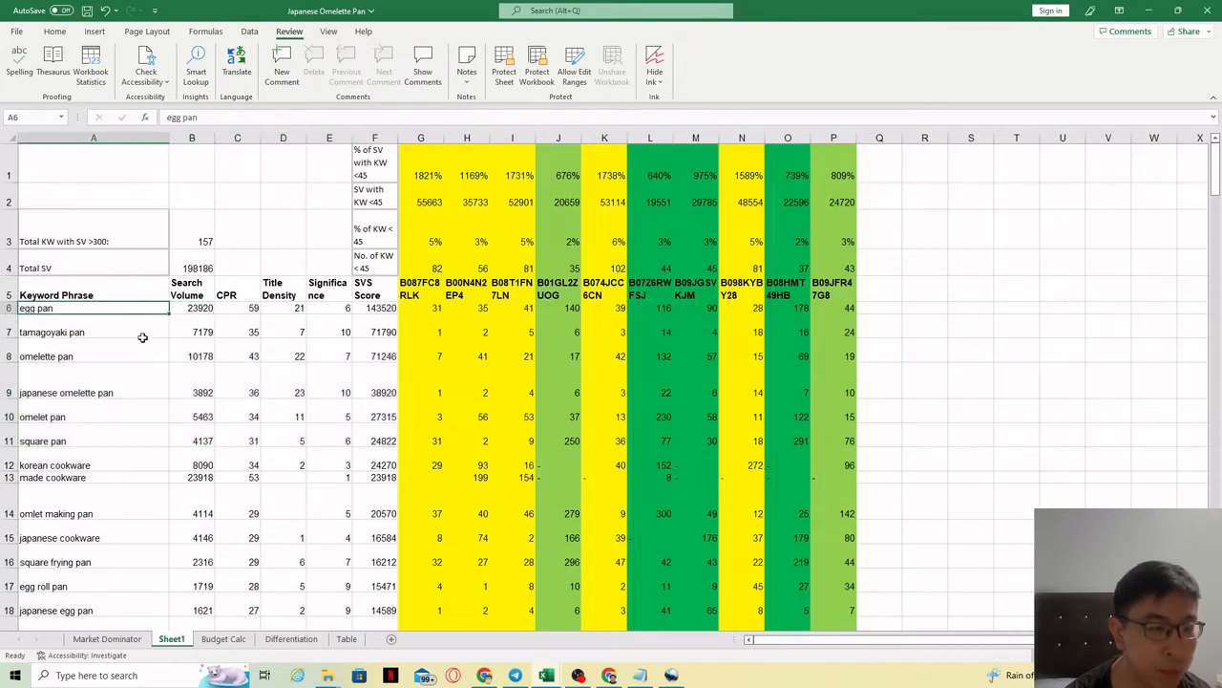
left_click(142, 336)
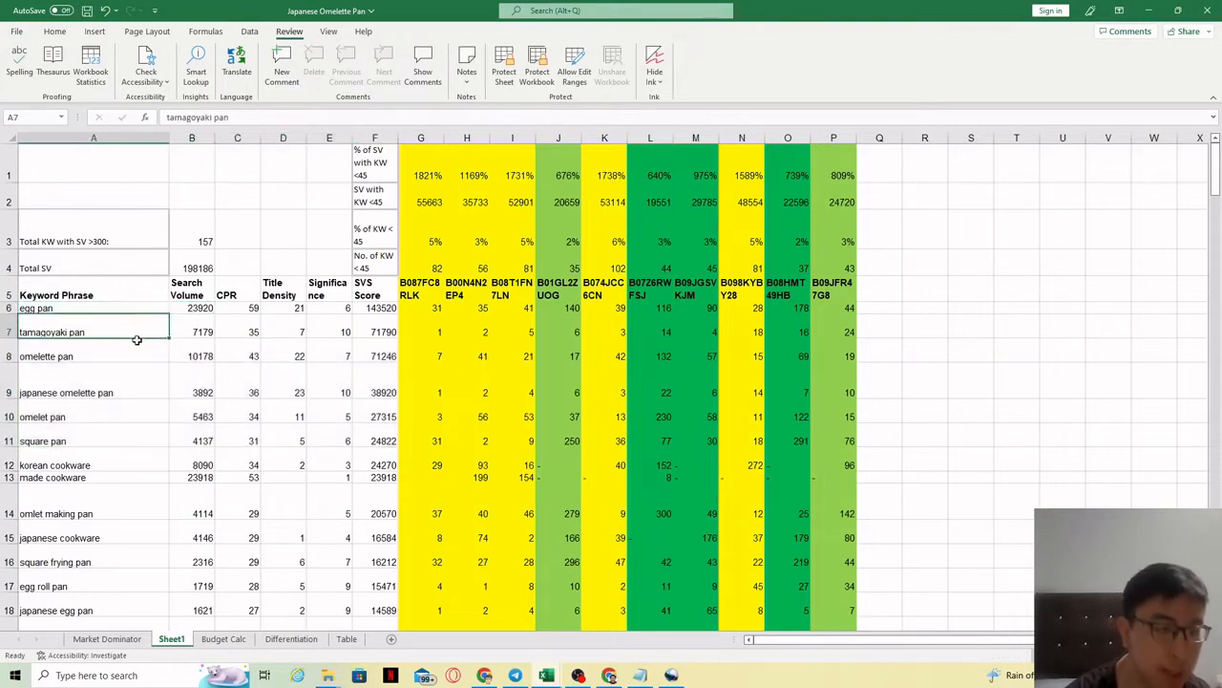
left_click_drag(118, 307, 387, 335)
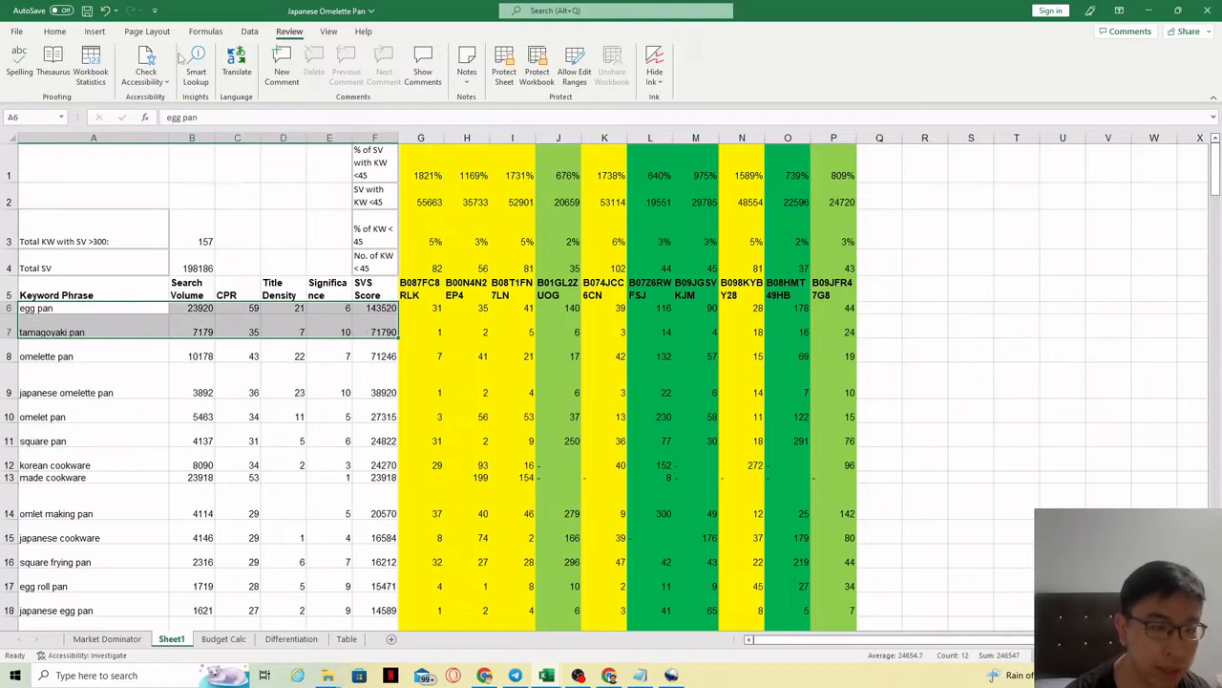
left_click(55, 30)
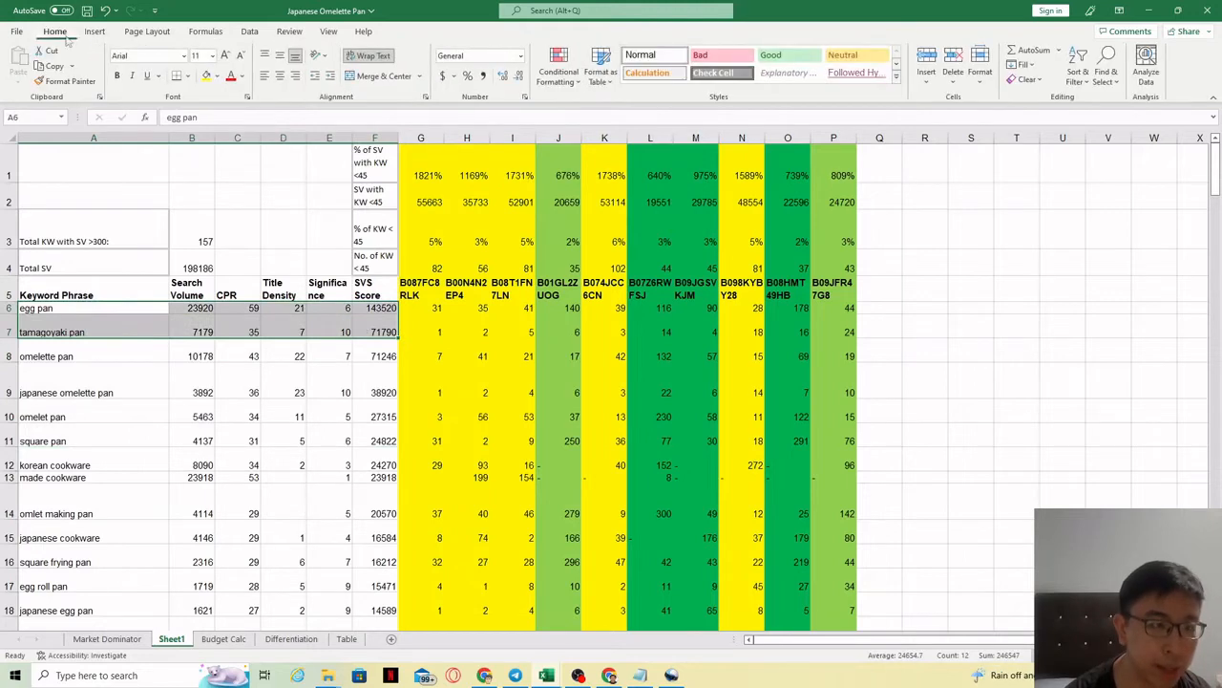
Step: Shade rows 6–11, egg pan through square pan, light green
left_click(218, 77)
left_click(305, 126)
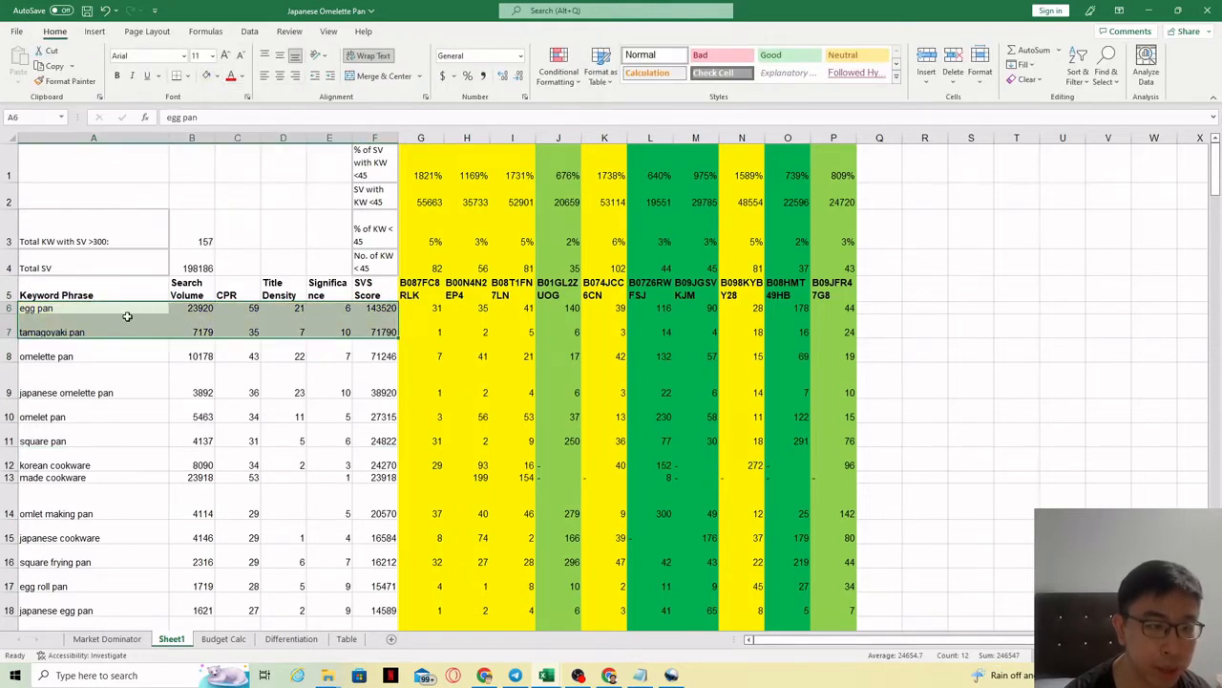
left_click_drag(126, 309, 370, 333)
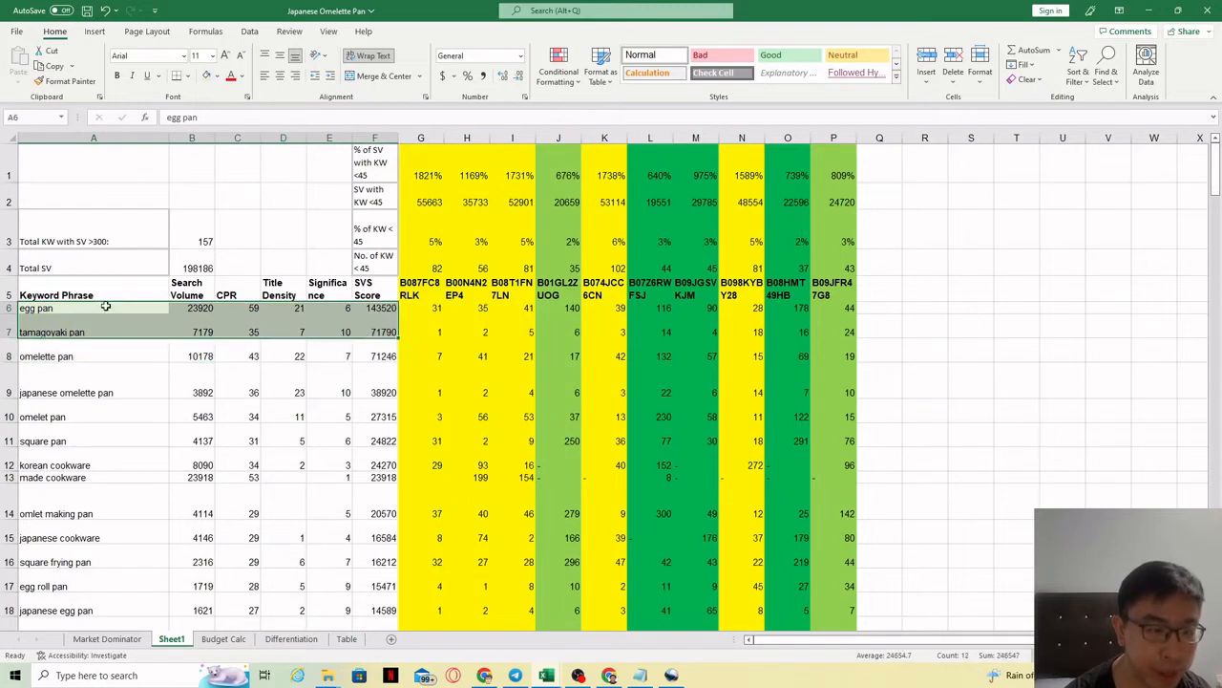
left_click_drag(61, 357, 377, 441)
left_click(218, 77)
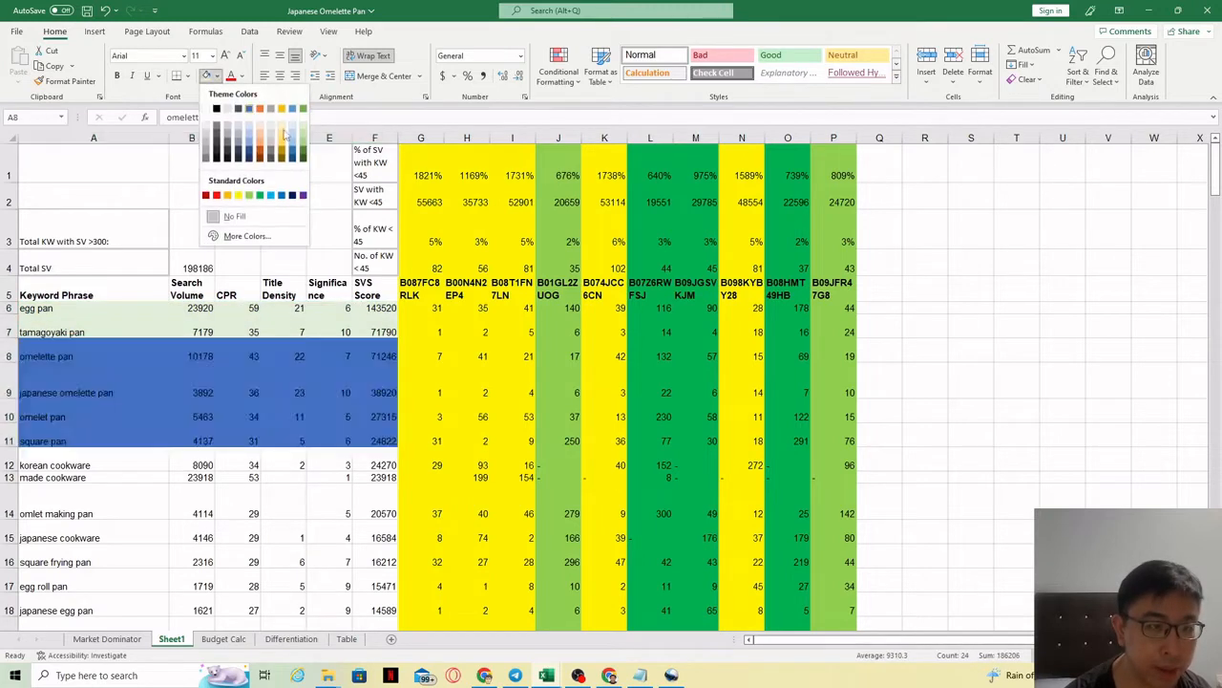
left_click(303, 134)
Step: Shade the korean cookware and made cookware rows 12–13 a deeper green
left_click(70, 458)
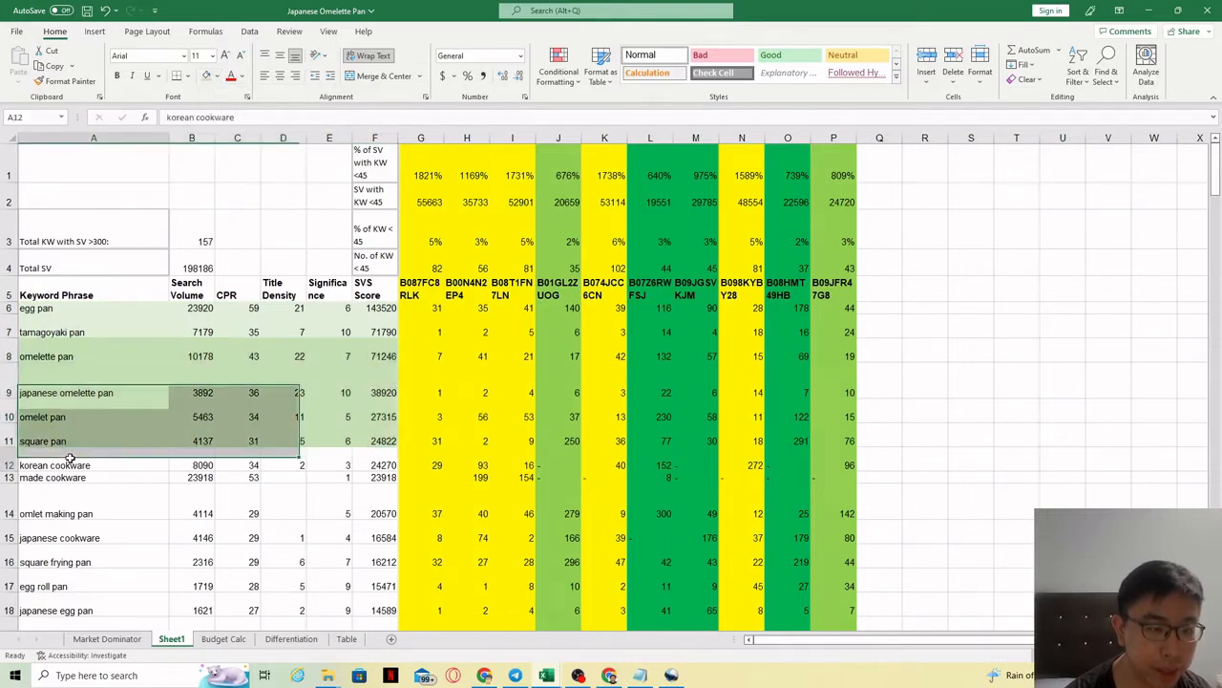
left_click_drag(70, 460, 368, 476)
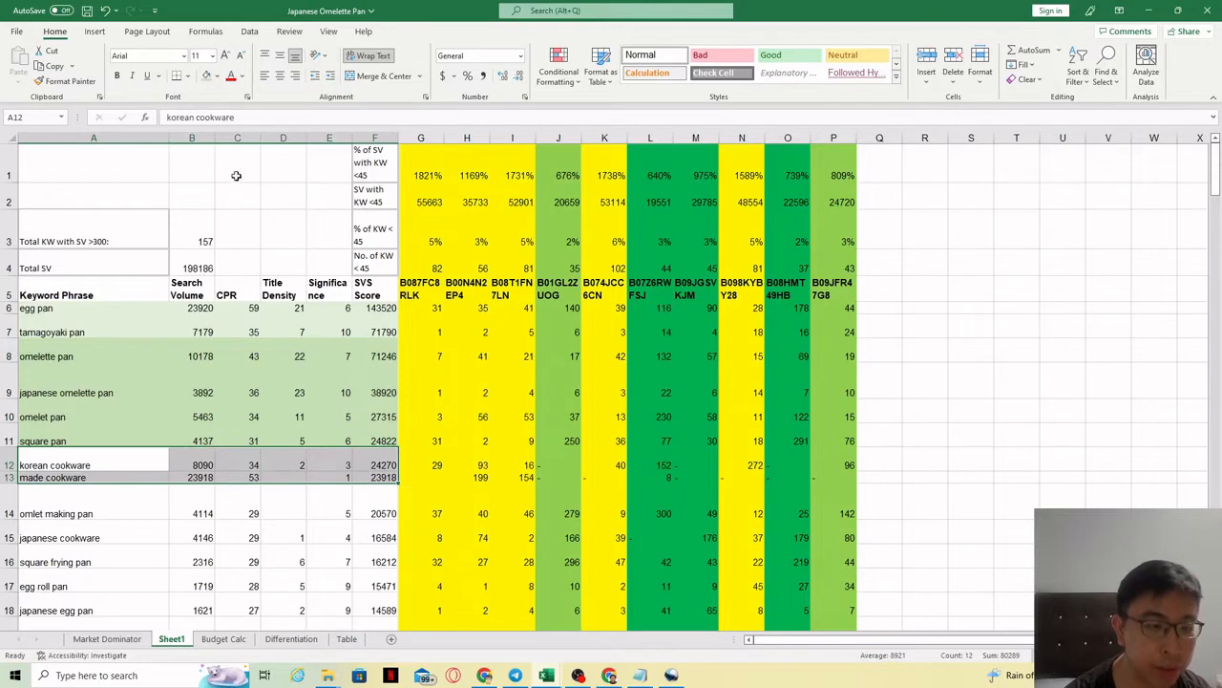
left_click(217, 77)
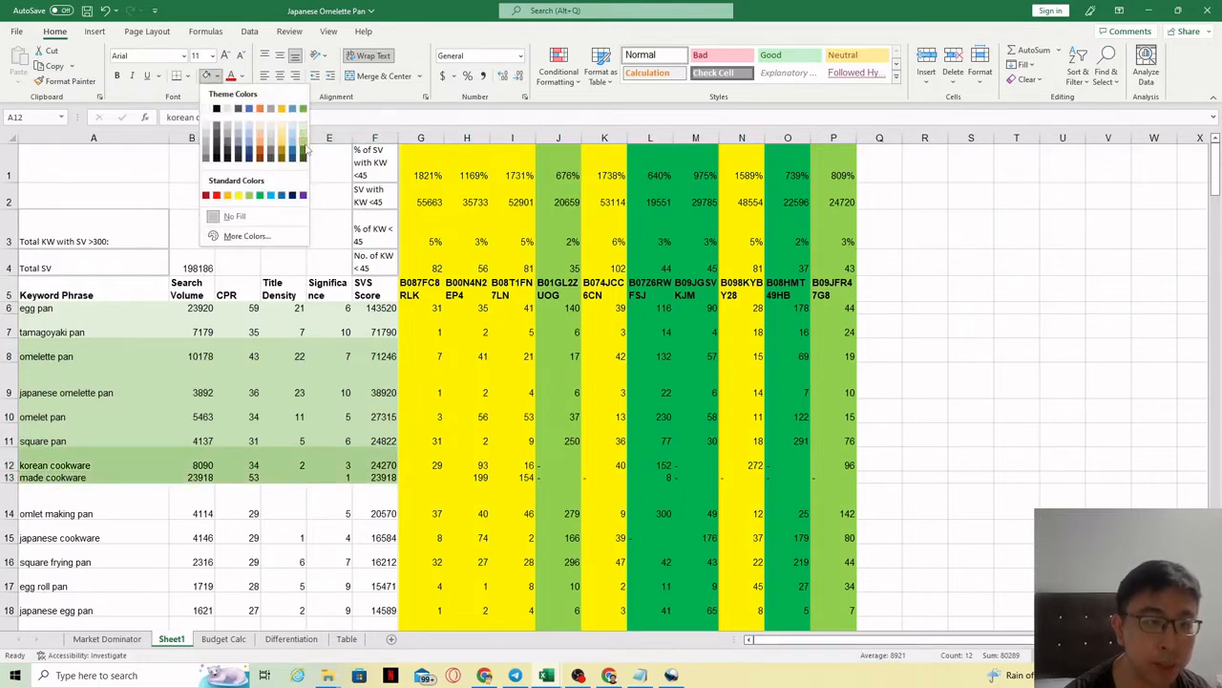
left_click(305, 148)
Step: Shade the omlet making pan group, rows 14–18, dark green
left_click(86, 500)
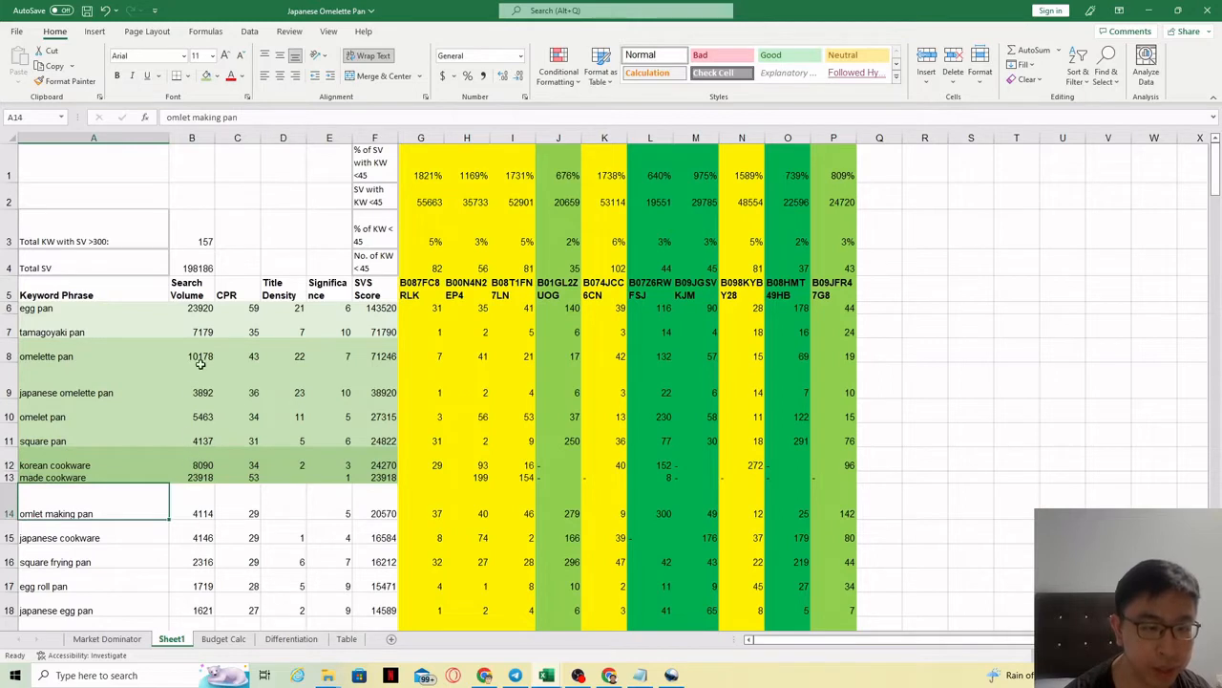
left_click_drag(200, 465, 200, 477)
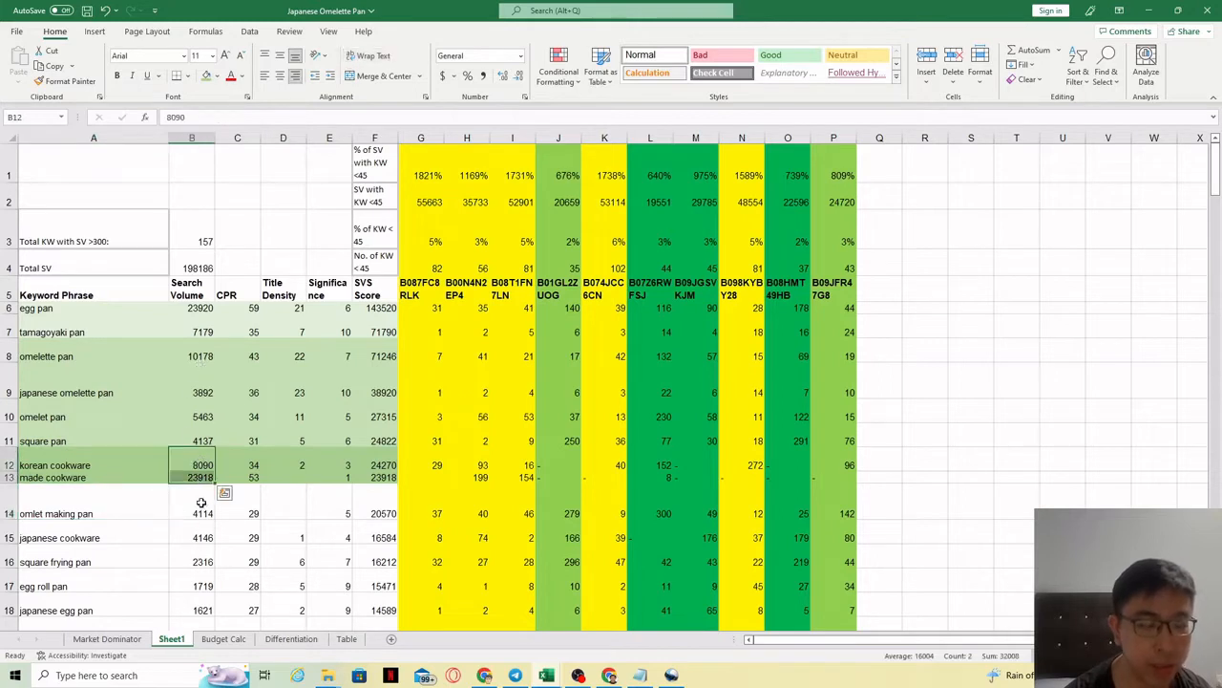
left_click_drag(57, 465, 371, 475)
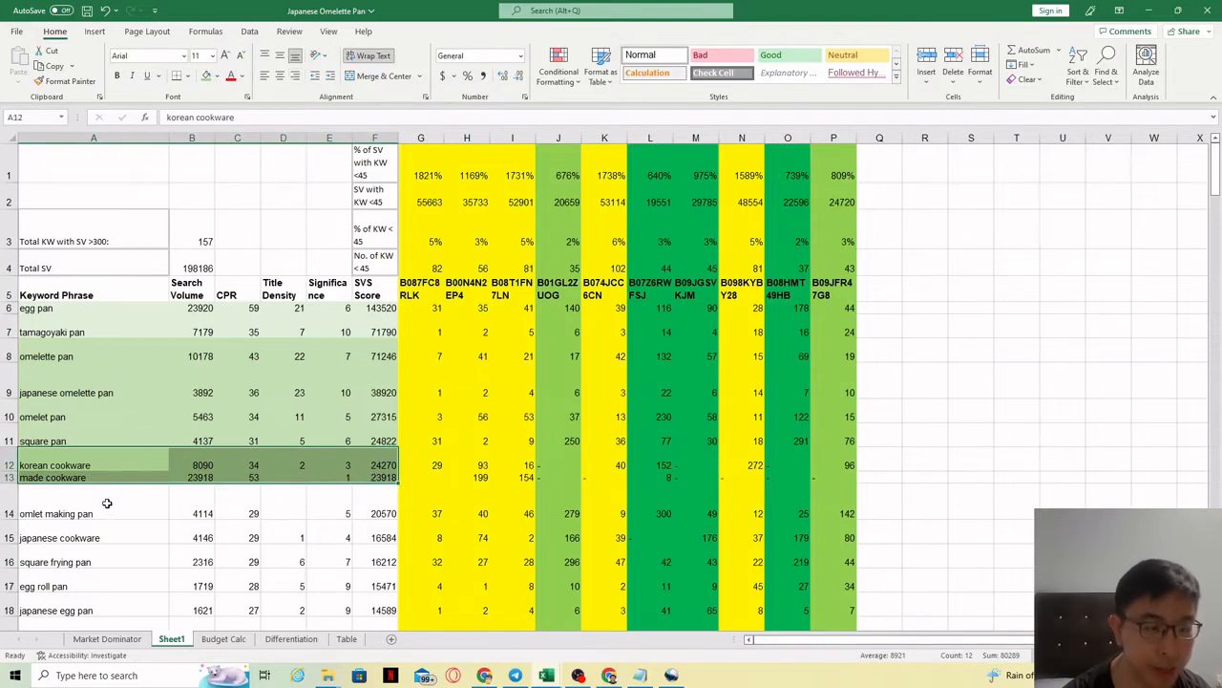
left_click_drag(107, 503, 363, 605)
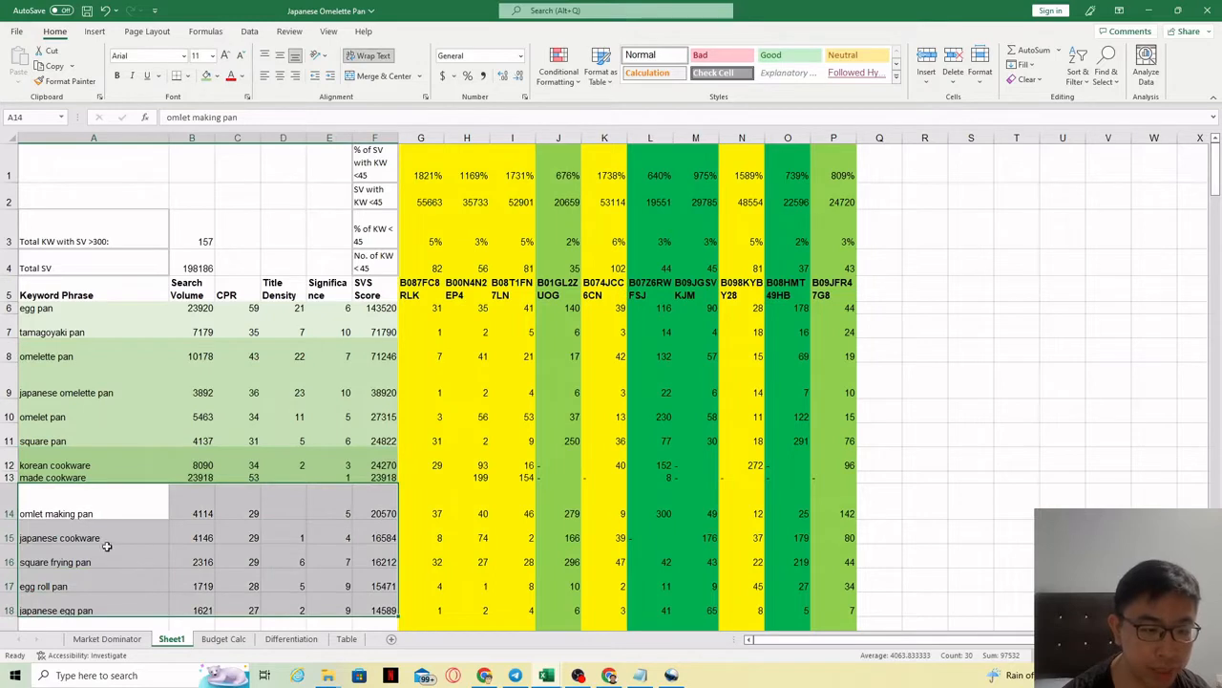
left_click(218, 76)
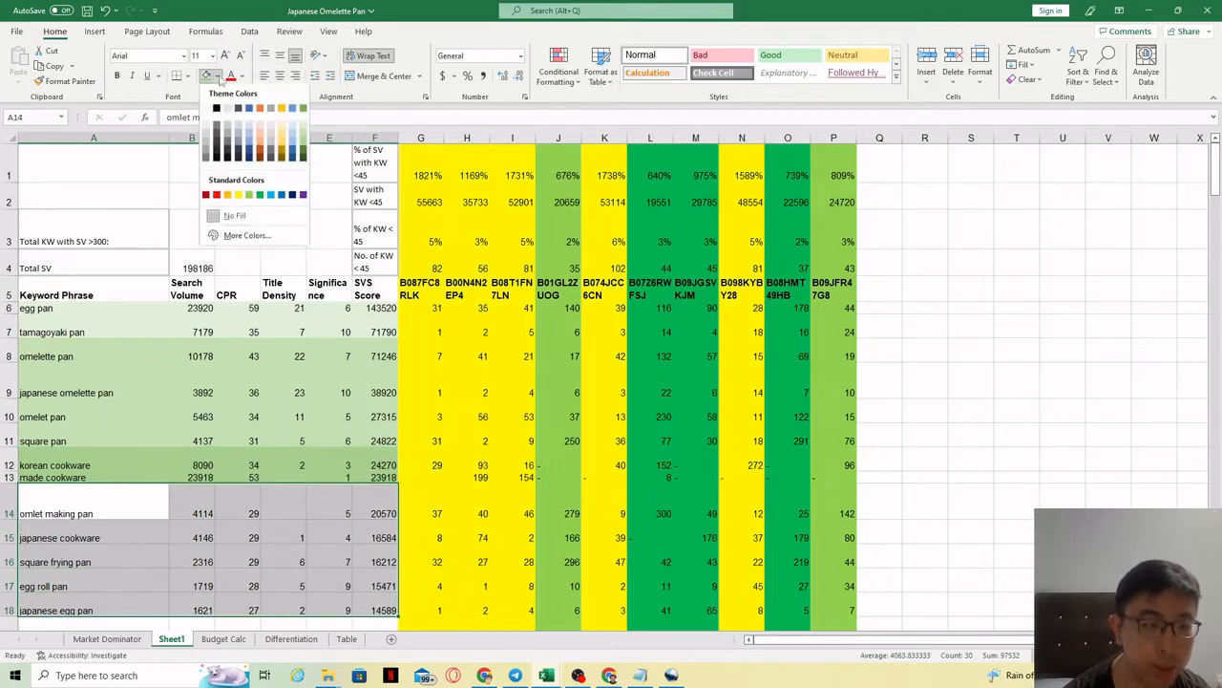
left_click(304, 157)
Step: Shade rows 19–23 green
left_click_drag(201, 466, 197, 477)
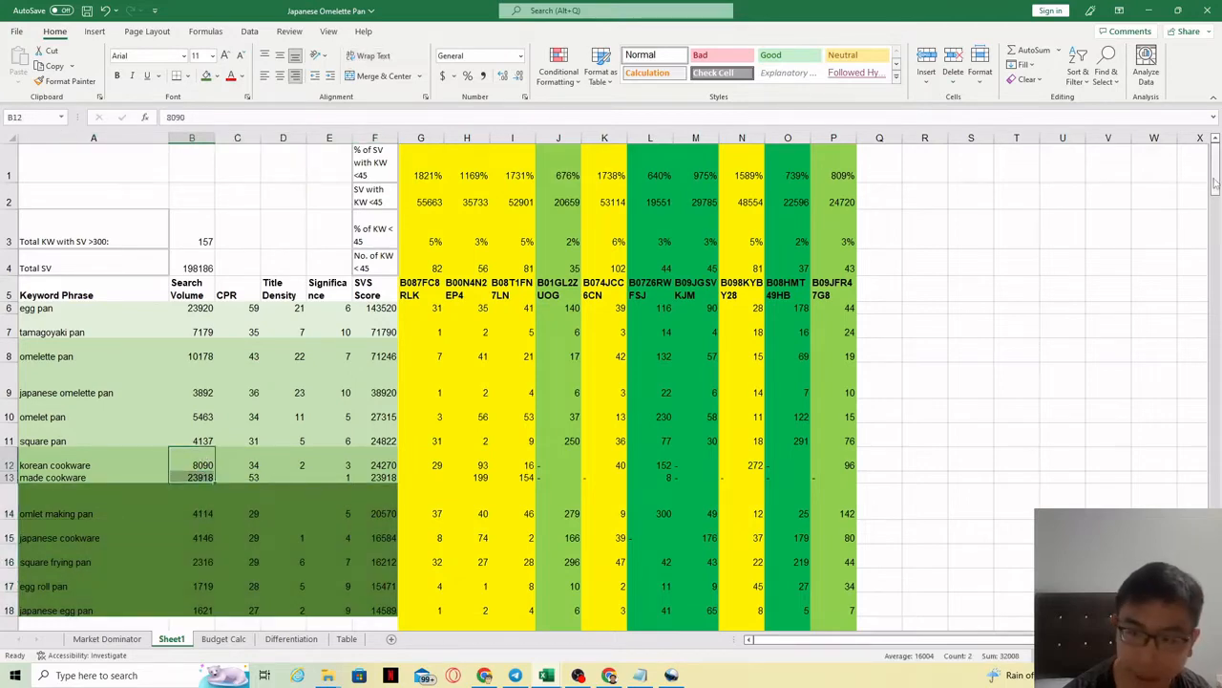
left_click_drag(1215, 181, 1215, 202)
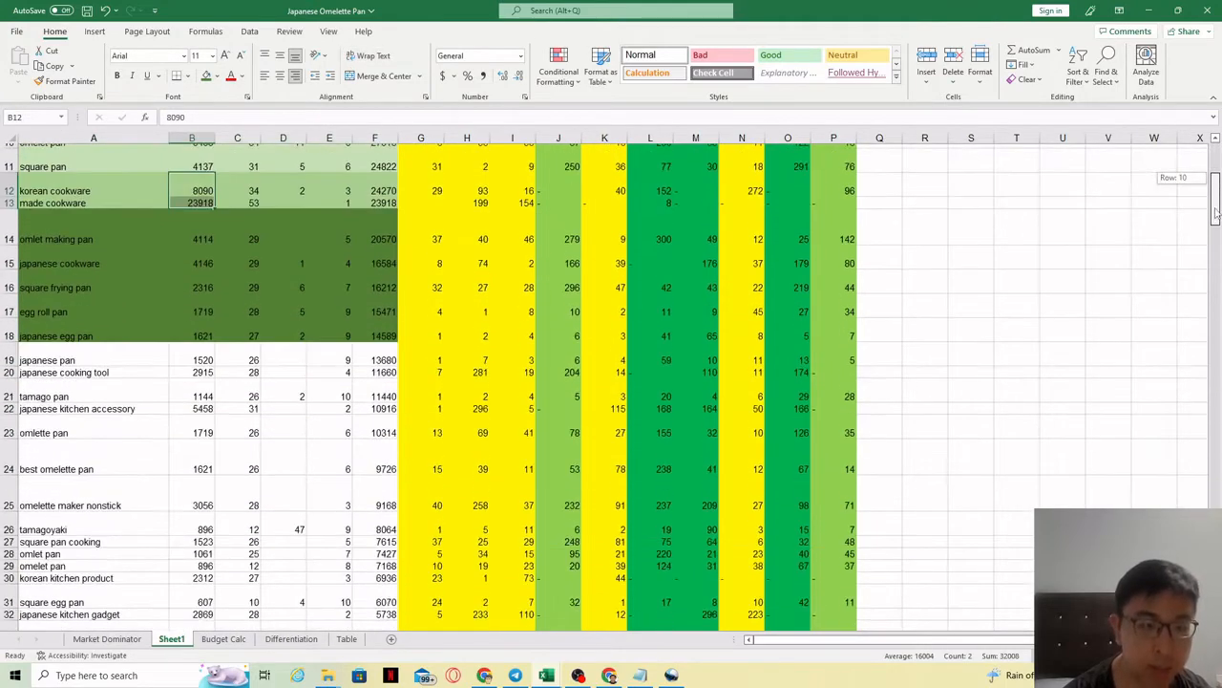
left_click_drag(76, 360, 378, 429)
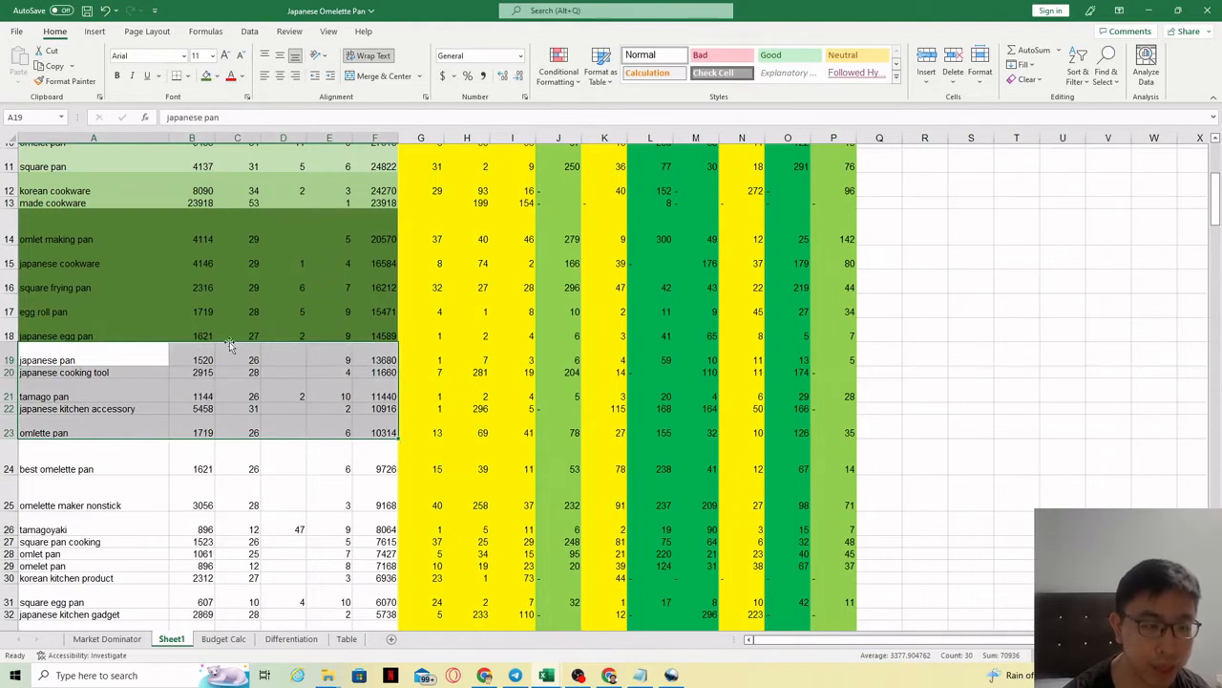
left_click(218, 77)
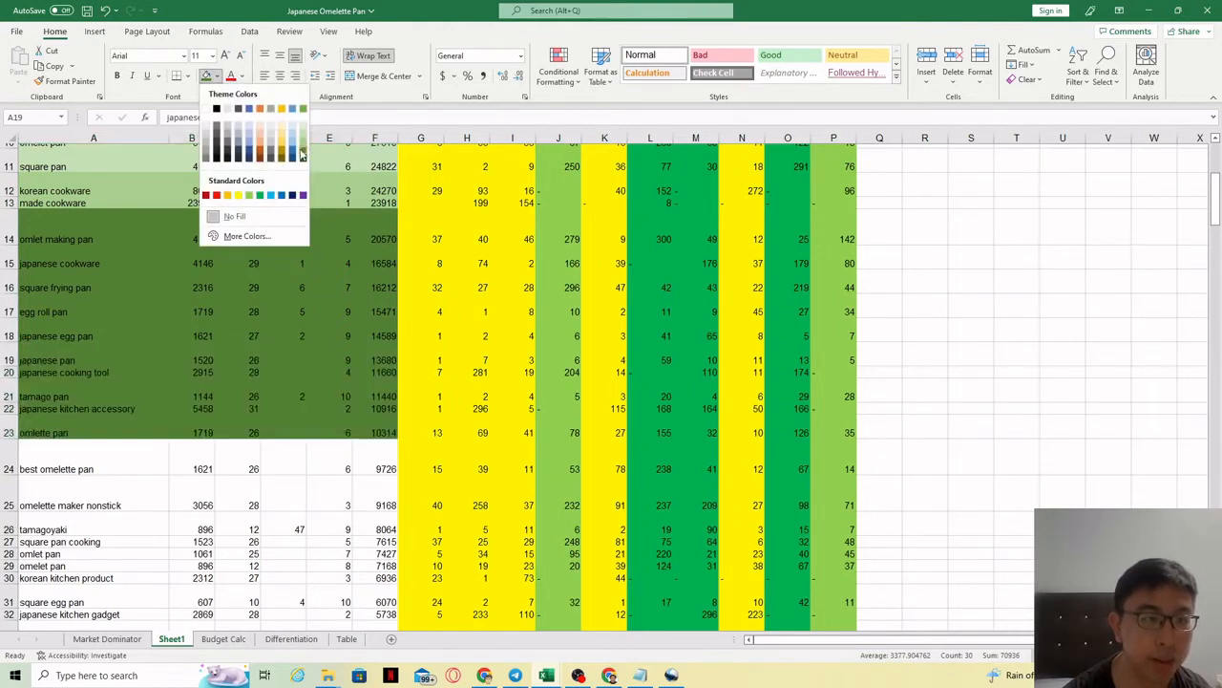
left_click(302, 144)
Step: Review the shaded keyword groups and save the workbook with Ctrl+S
left_click(116, 411)
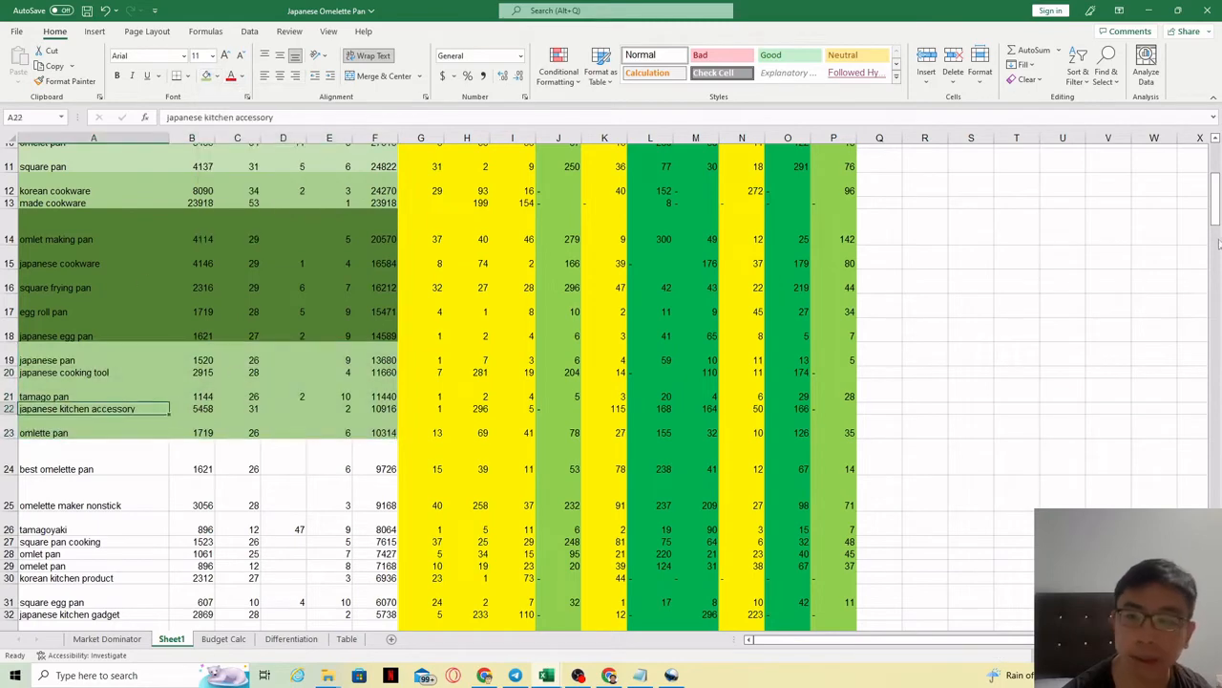
left_click_drag(1217, 215, 1217, 201)
left_click_drag(59, 195, 396, 216)
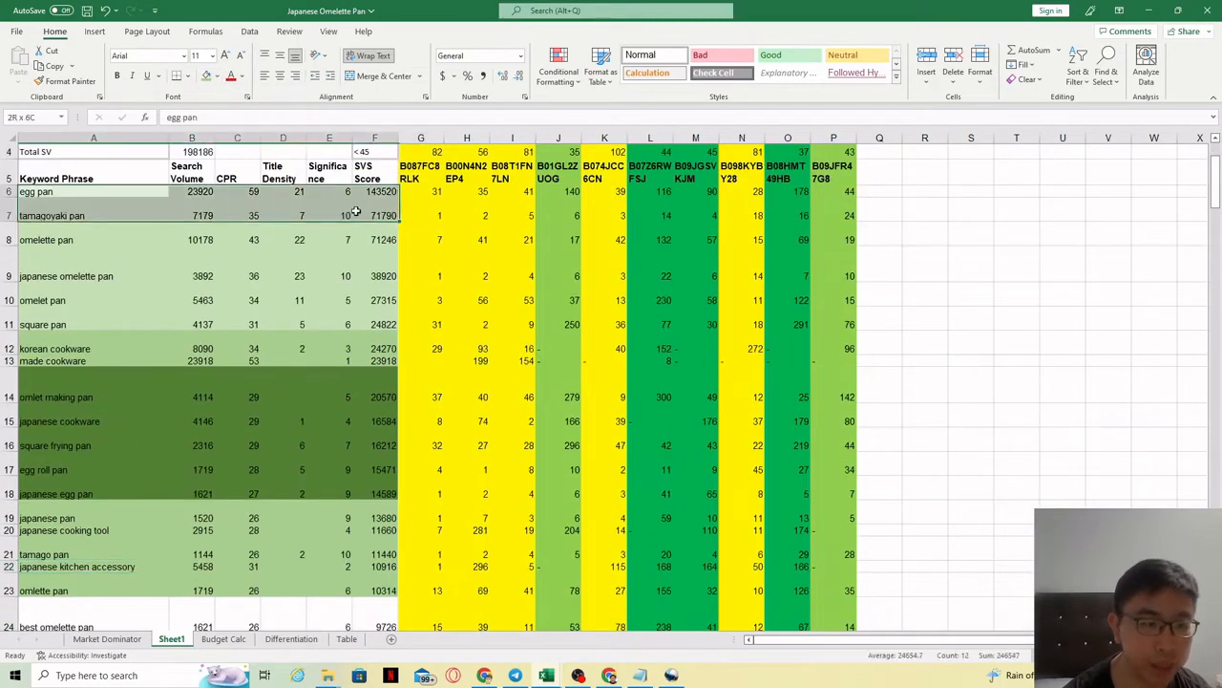
left_click_drag(50, 239, 374, 316)
left_click_drag(31, 354, 374, 352)
left_click_drag(40, 384, 358, 494)
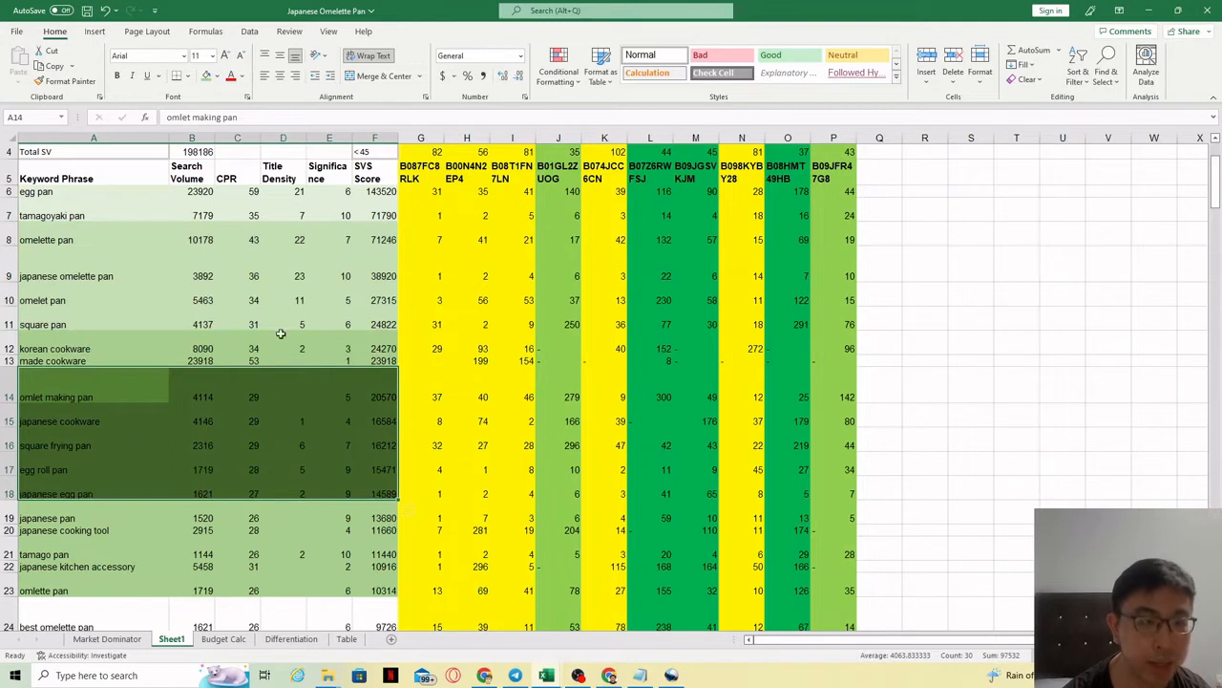
key("ctrl+s")
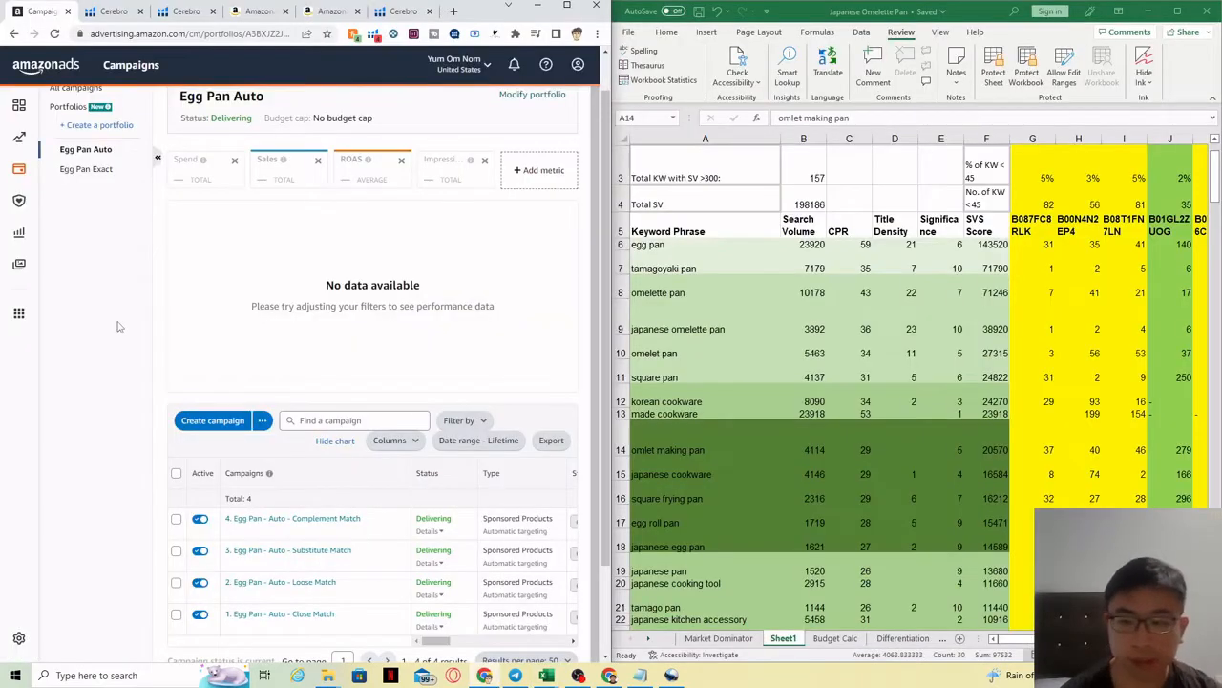
Step: Open the empty Egg Pan Exact portfolio and start a new campaign there
left_click(86, 172)
left_click(678, 261)
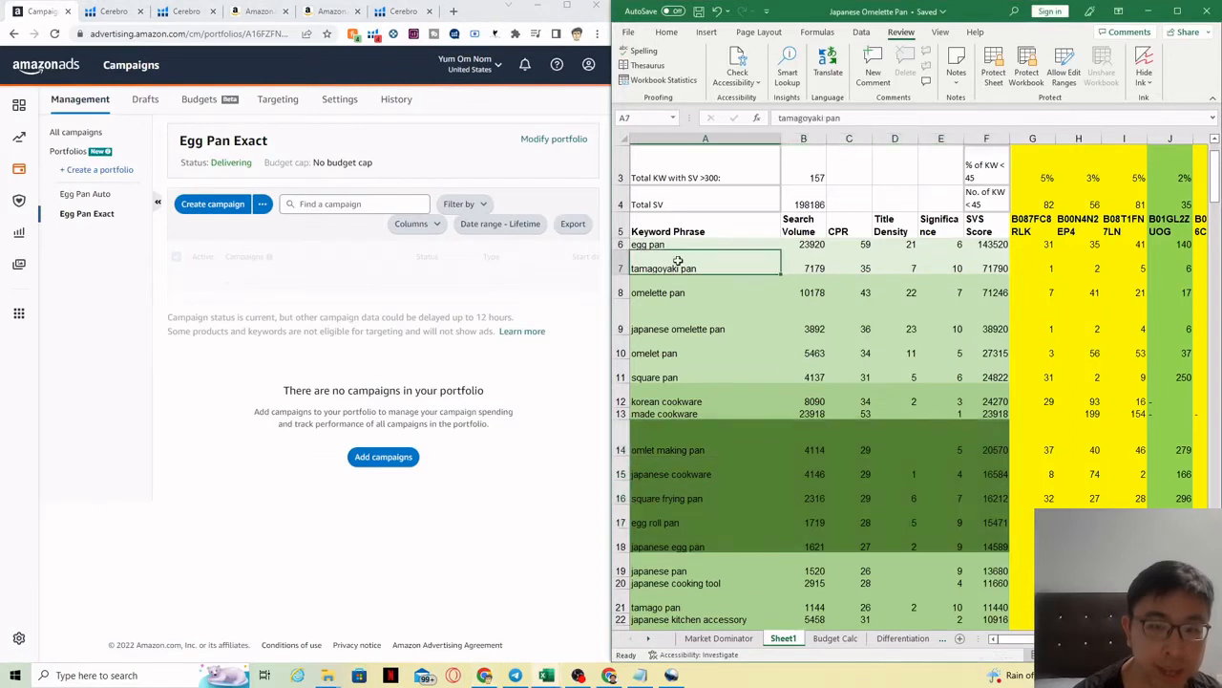
left_click_drag(690, 254, 688, 245)
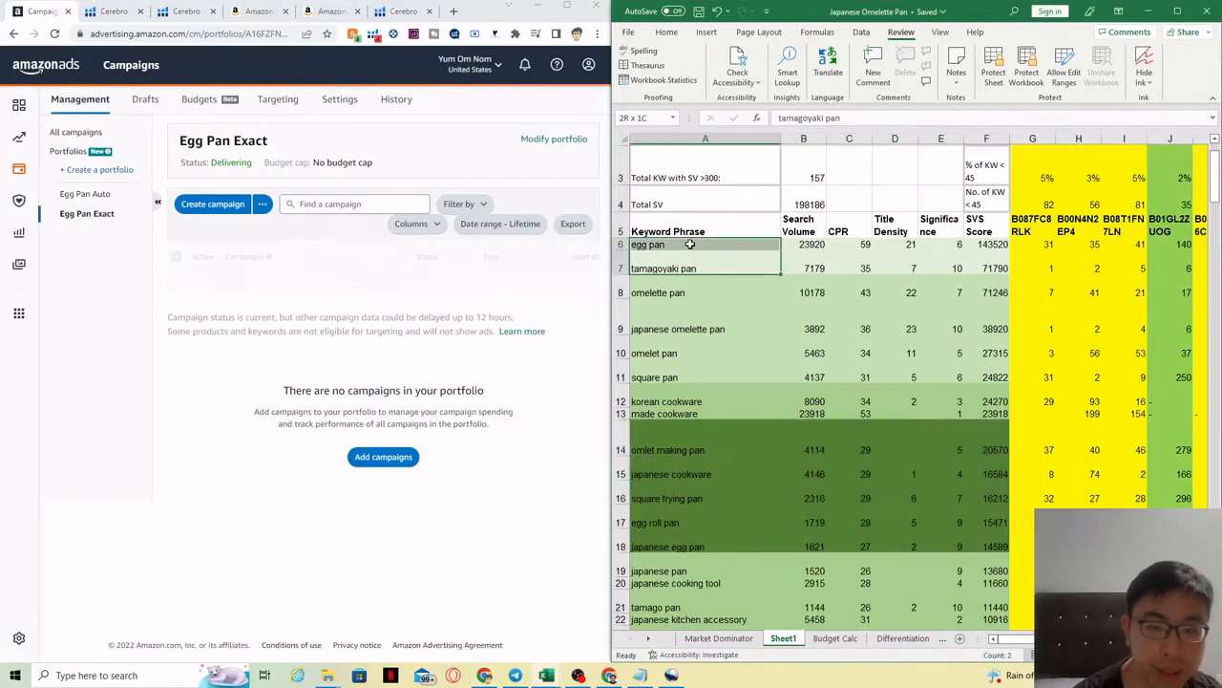
left_click(114, 294)
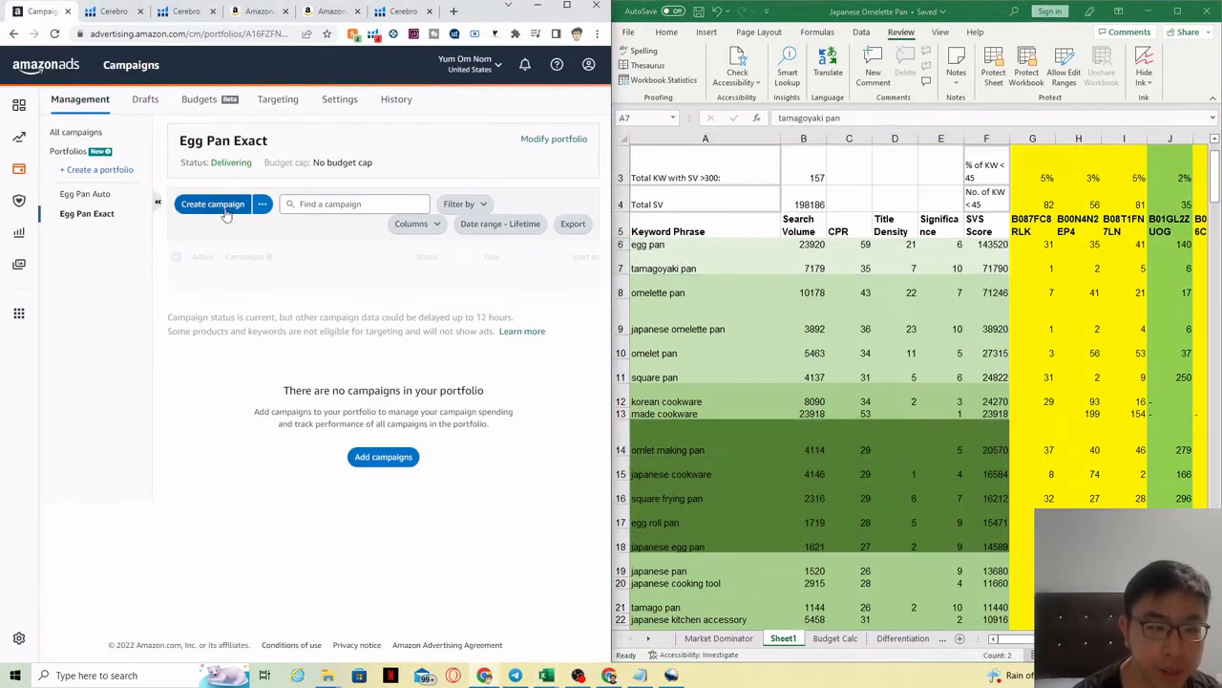
left_click(224, 212)
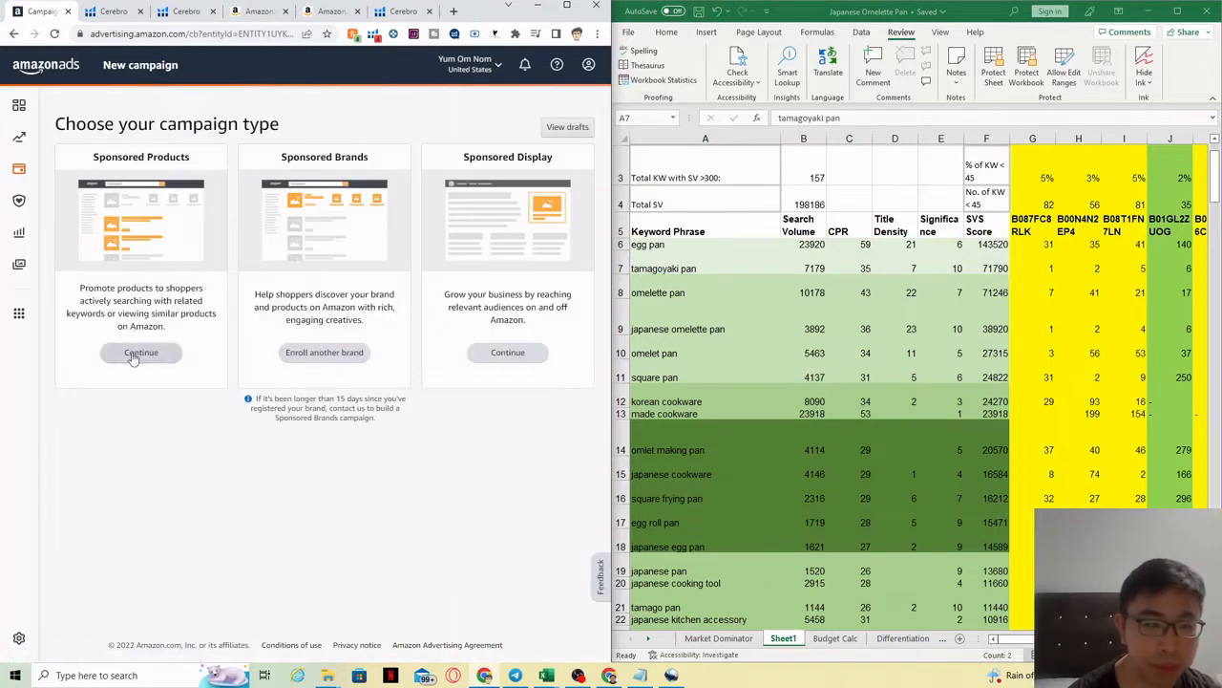
Step: Choose Sponsored Products and name the ad group '1. Egg Pan - Exact - SVS 71k-143k'
left_click(133, 355)
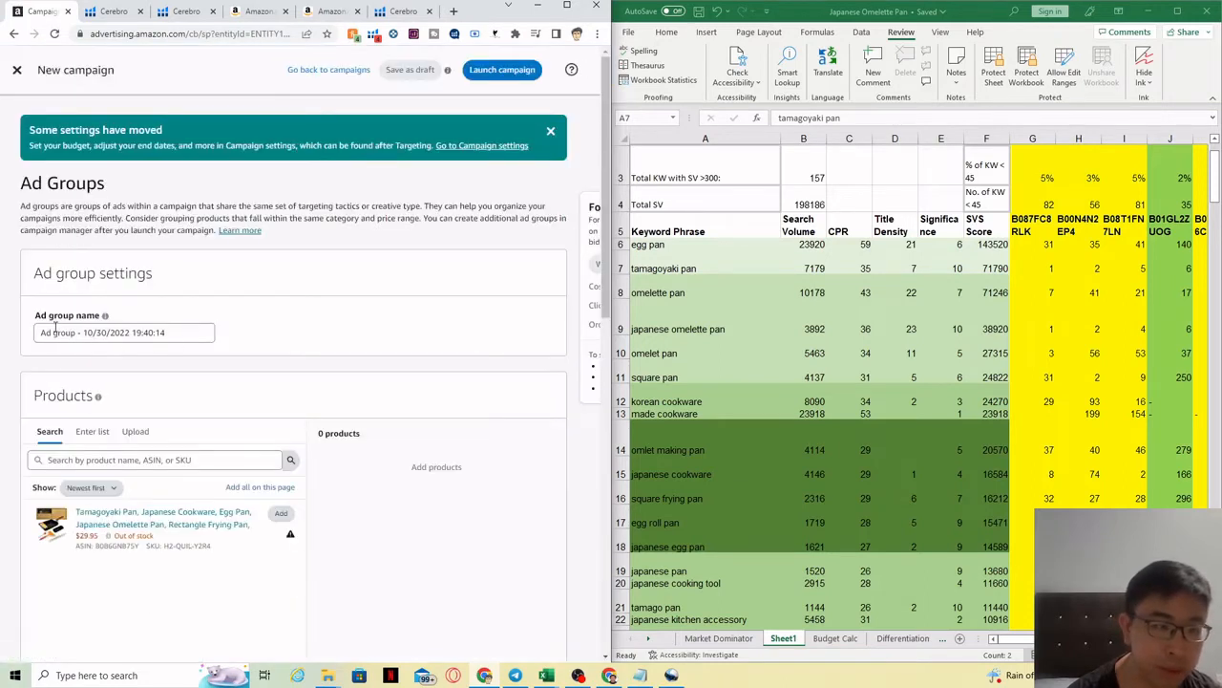
left_click_drag(181, 334, 17, 364)
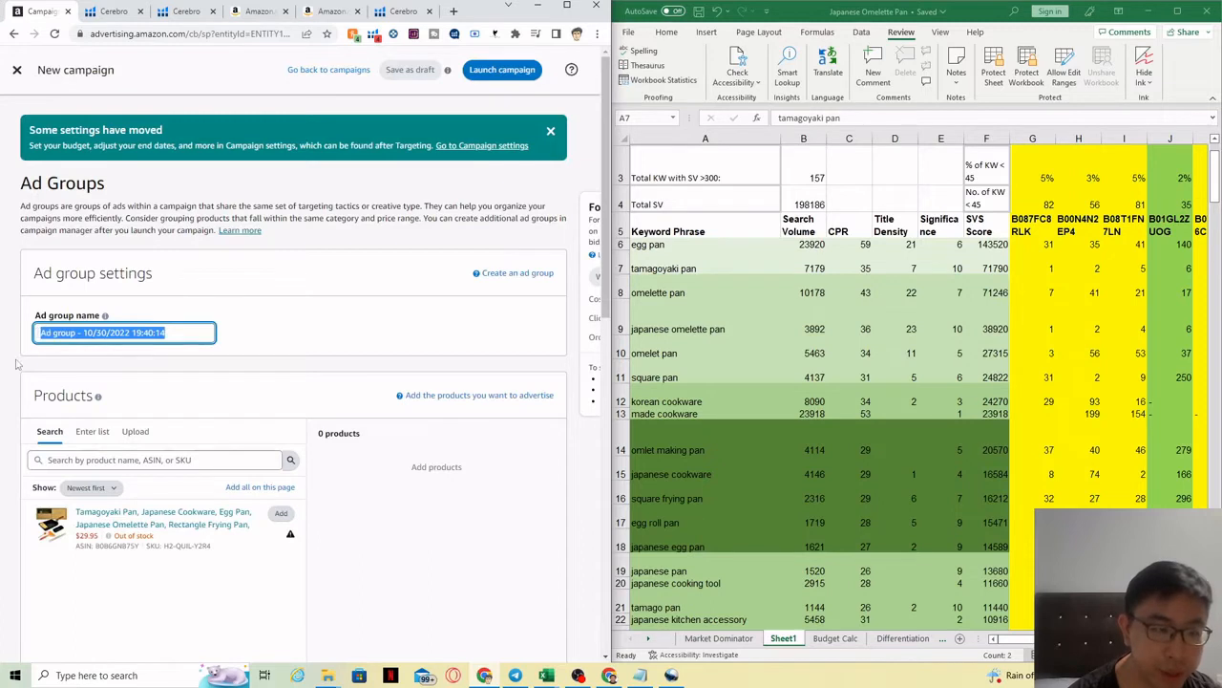
type("1")
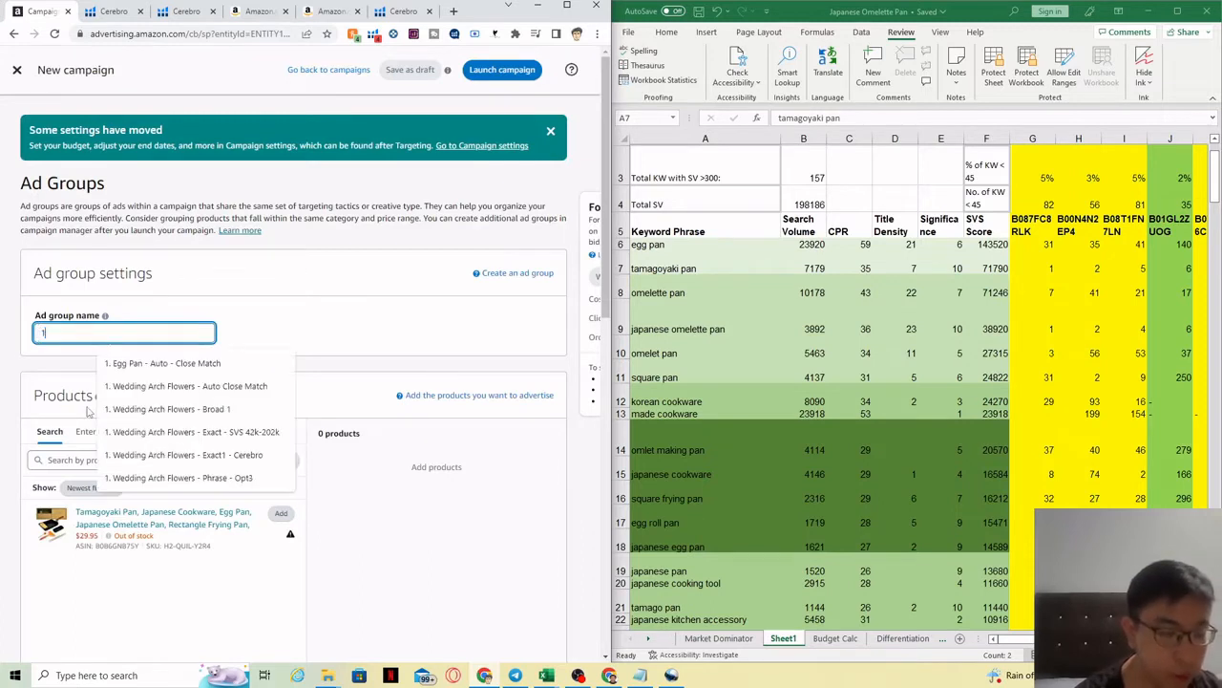
type(". Egg Pan")
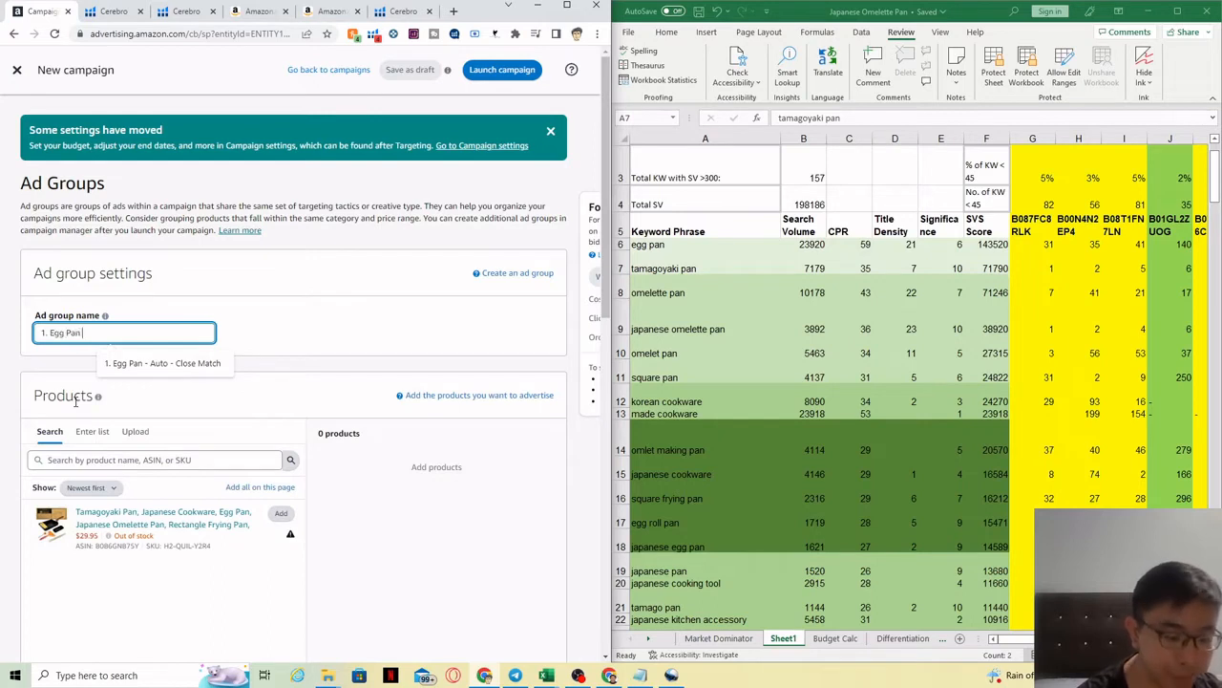
type(" - Exact -")
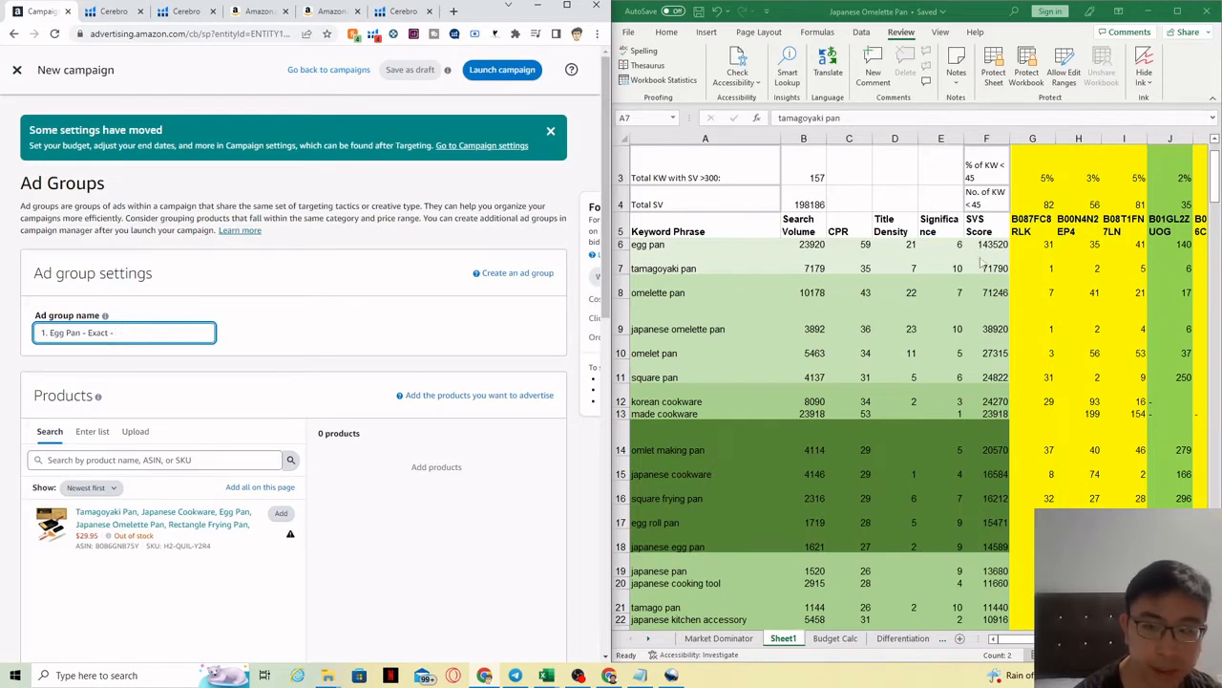
type("SVS 71k-143k")
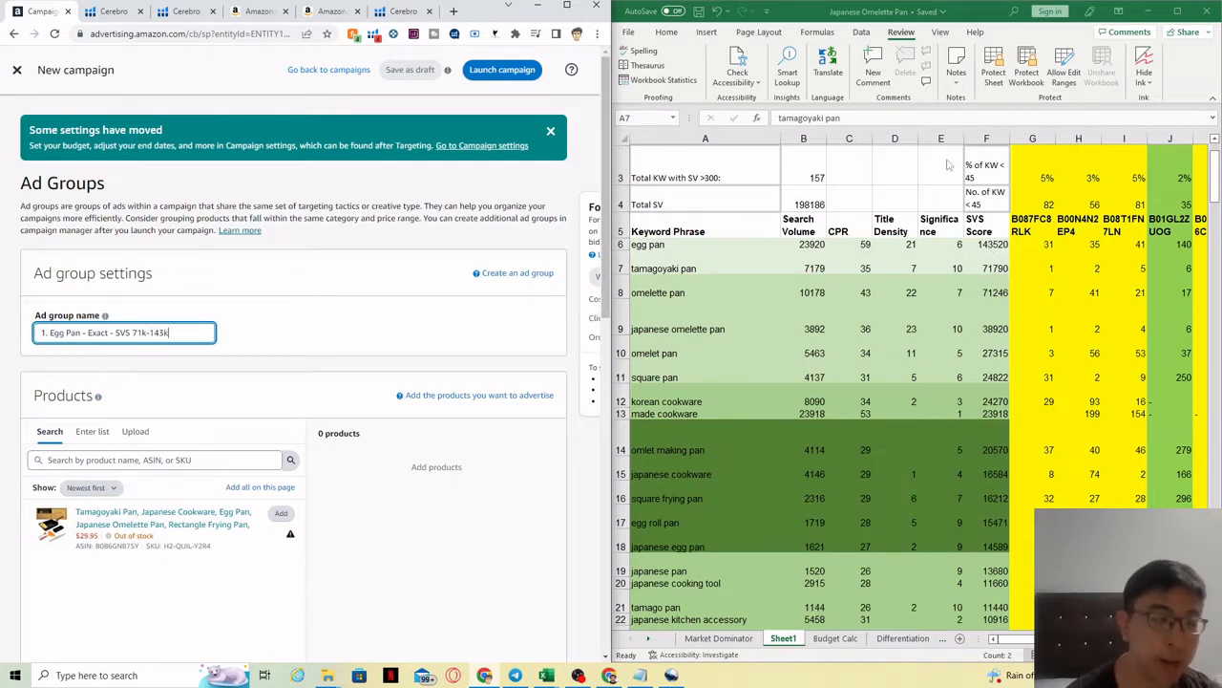
left_click(222, 355)
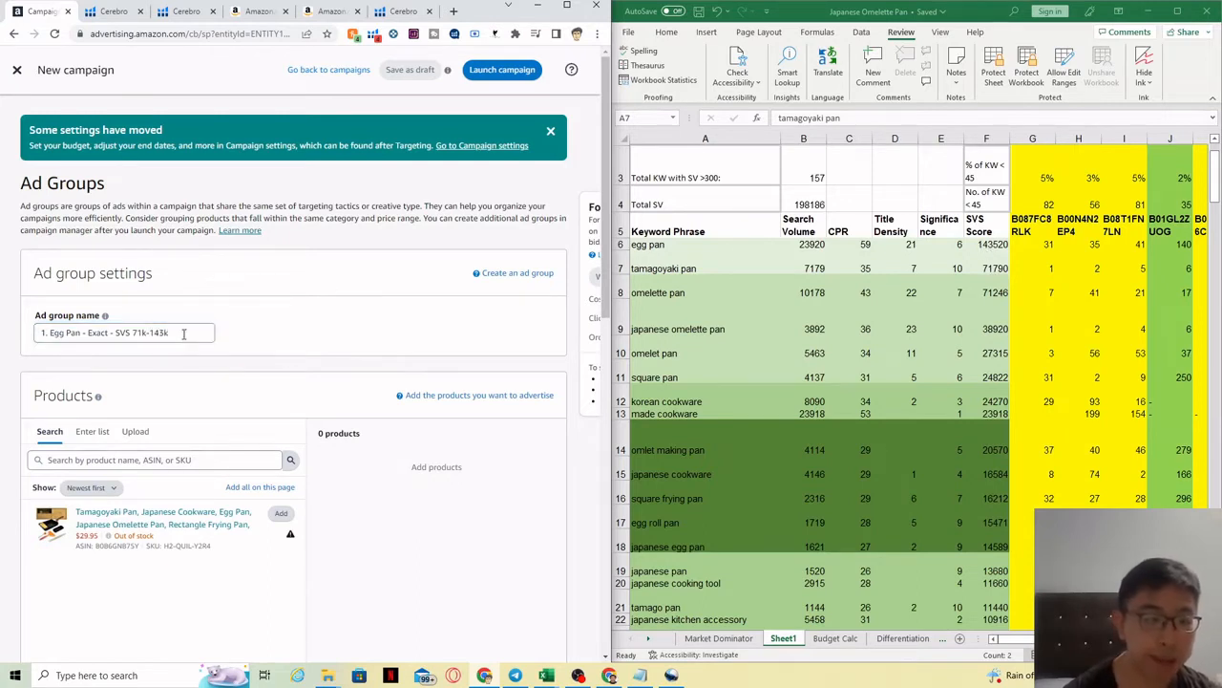
Step: Check the SVS 71k-143k range in the name against the top two keyword rows
left_click_drag(183, 333, 133, 334)
left_click_drag(1001, 268, 723, 246)
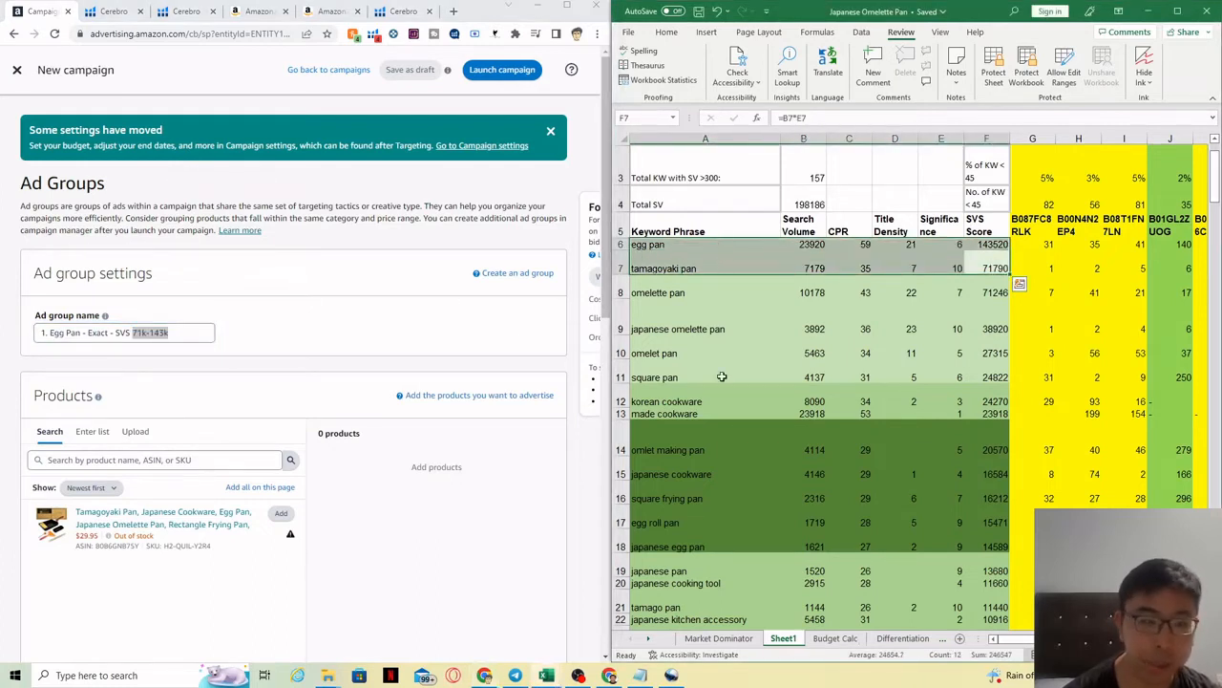
left_click(240, 338)
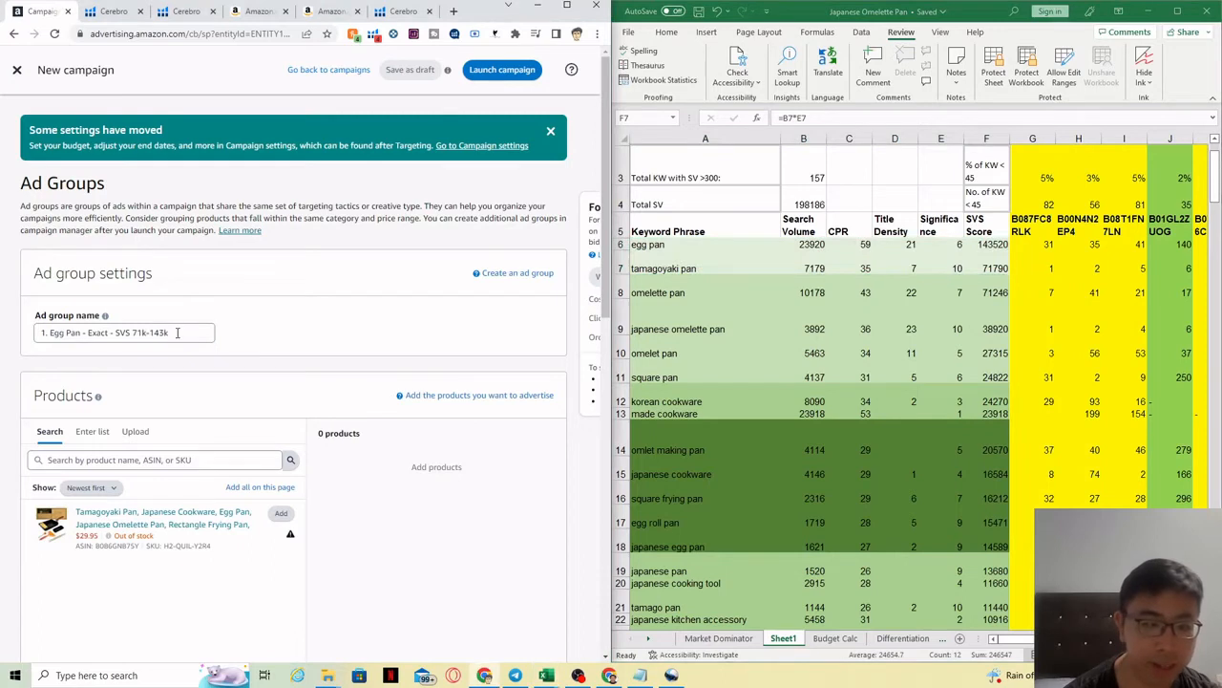
left_click_drag(169, 332, 112, 333)
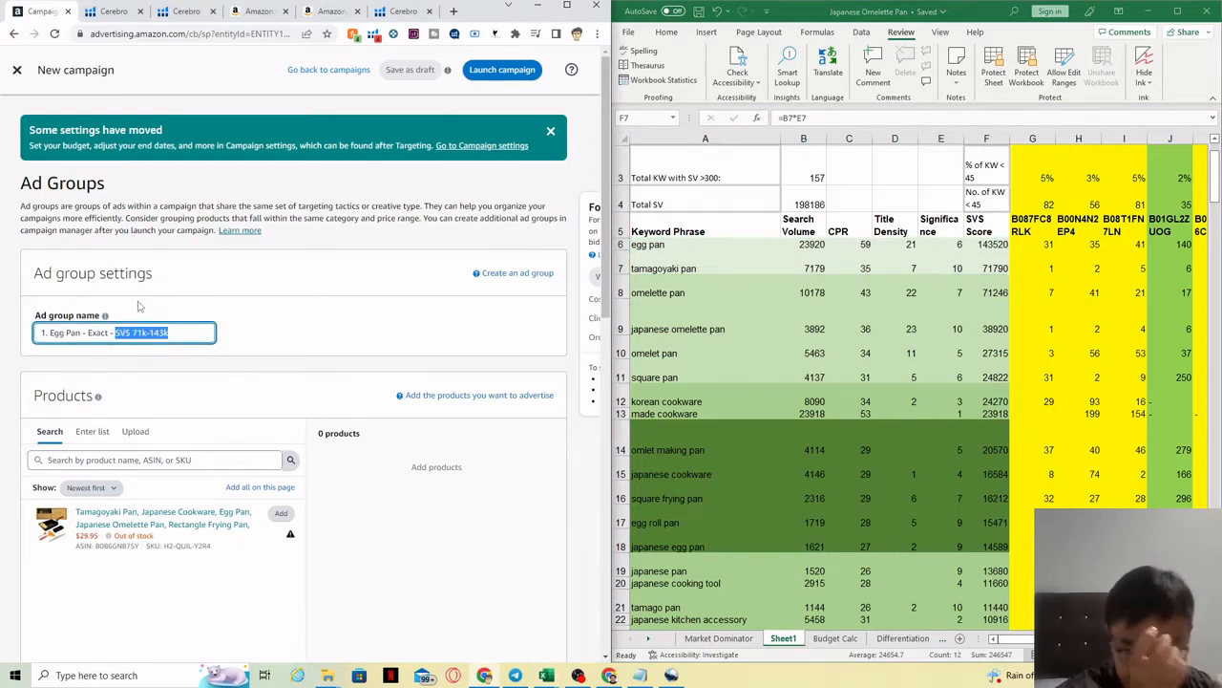
left_click(417, 332)
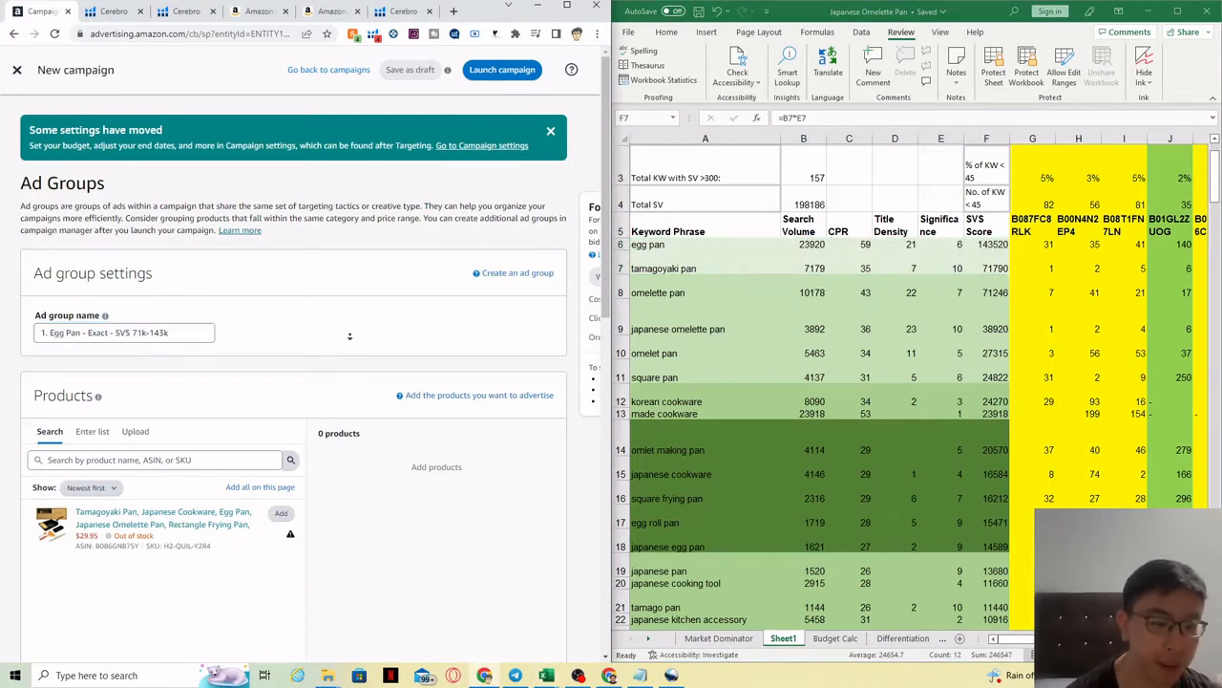
scroll(350, 336, "down", 2)
Step: Add the Tamagoyaki Pan product and paste the ad group name as the campaign name
left_click(281, 312)
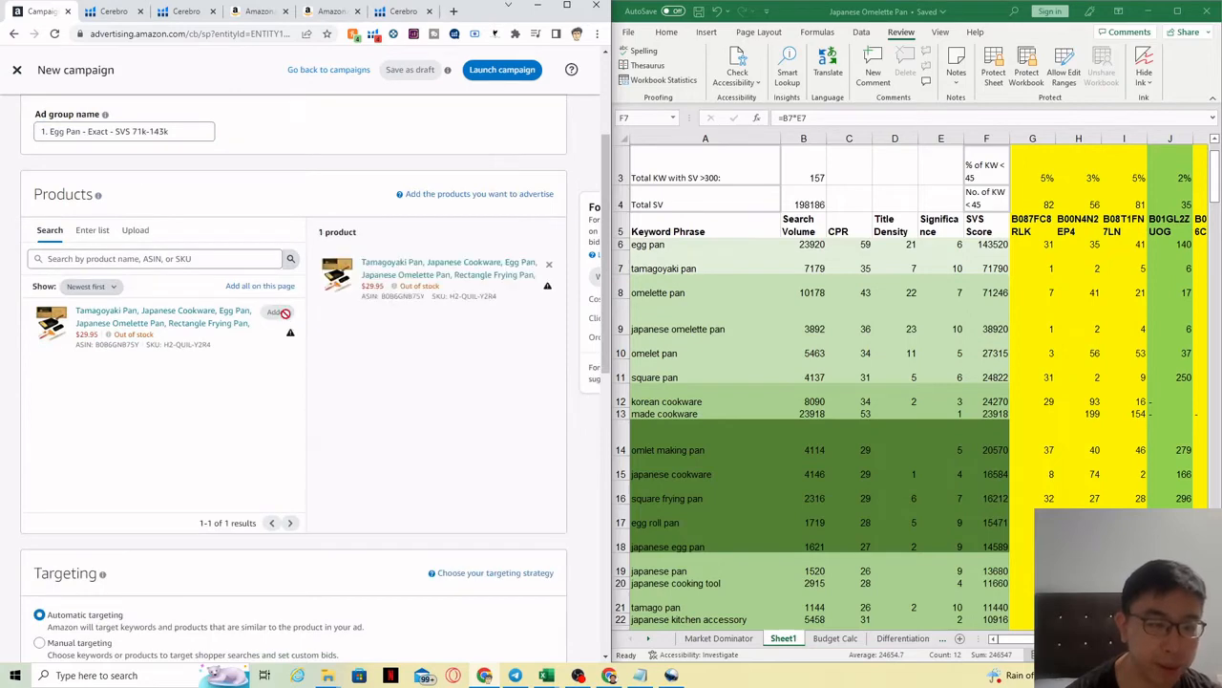
triple_click(141, 133)
key("ctrl+c")
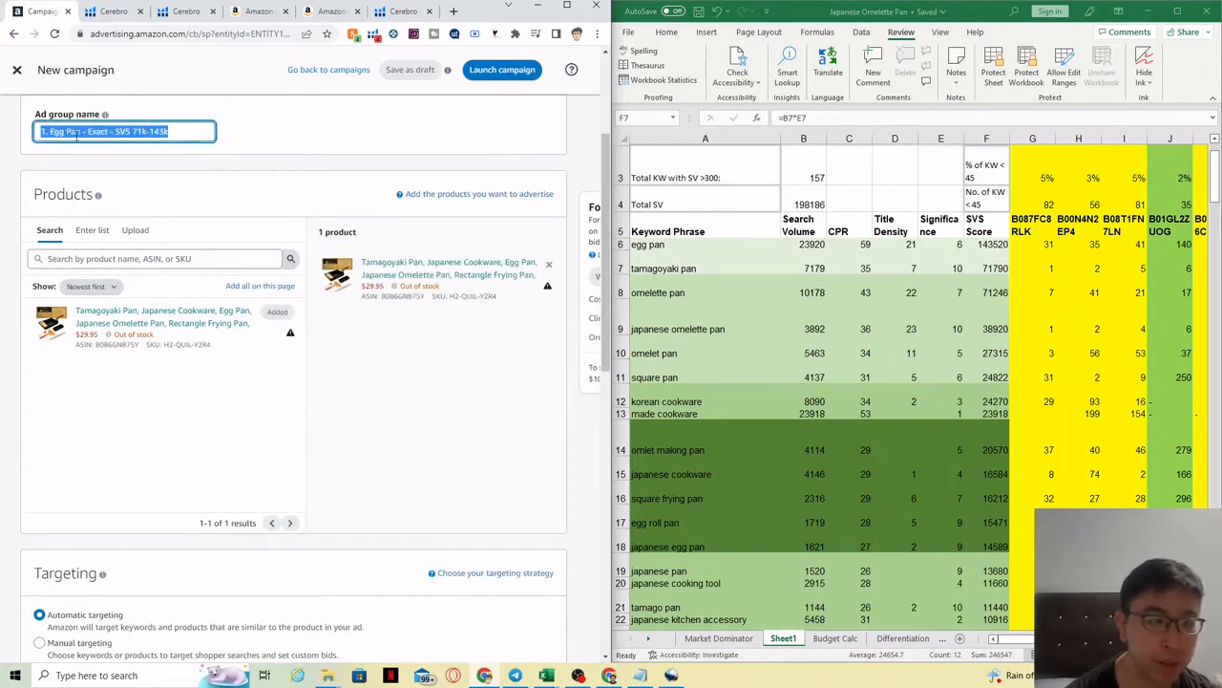
scroll(289, 366, "down", 15)
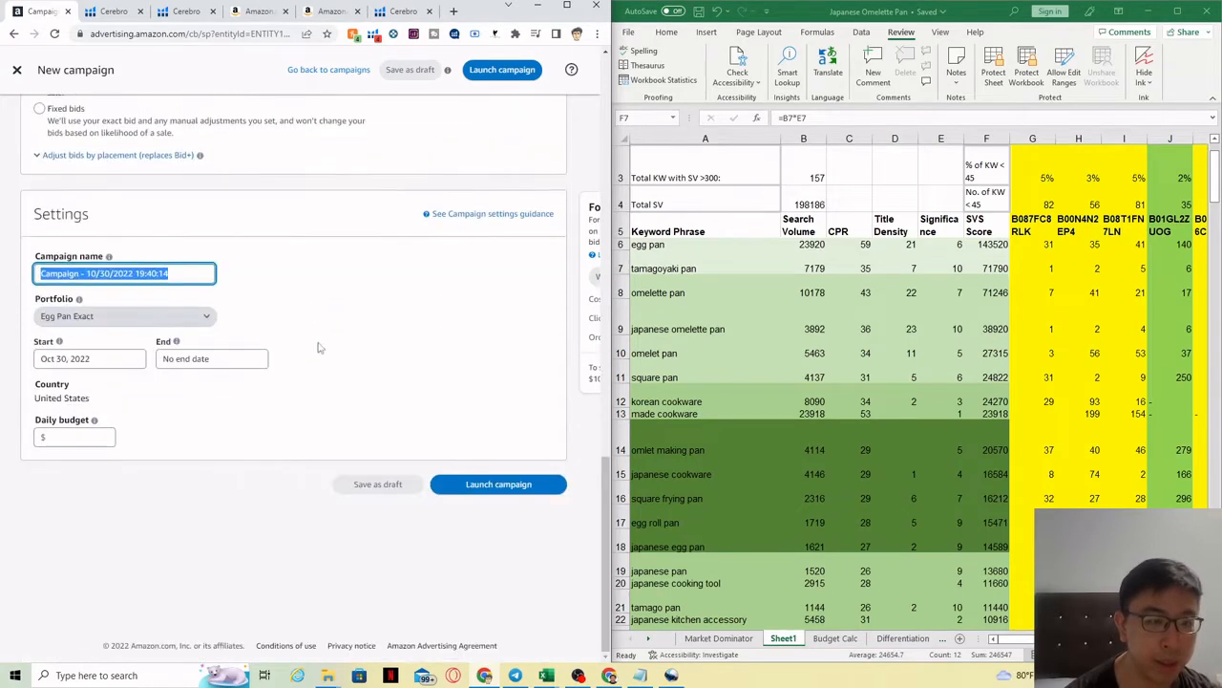
left_click(200, 274)
key("ctrl+a")
key("ctrl+v")
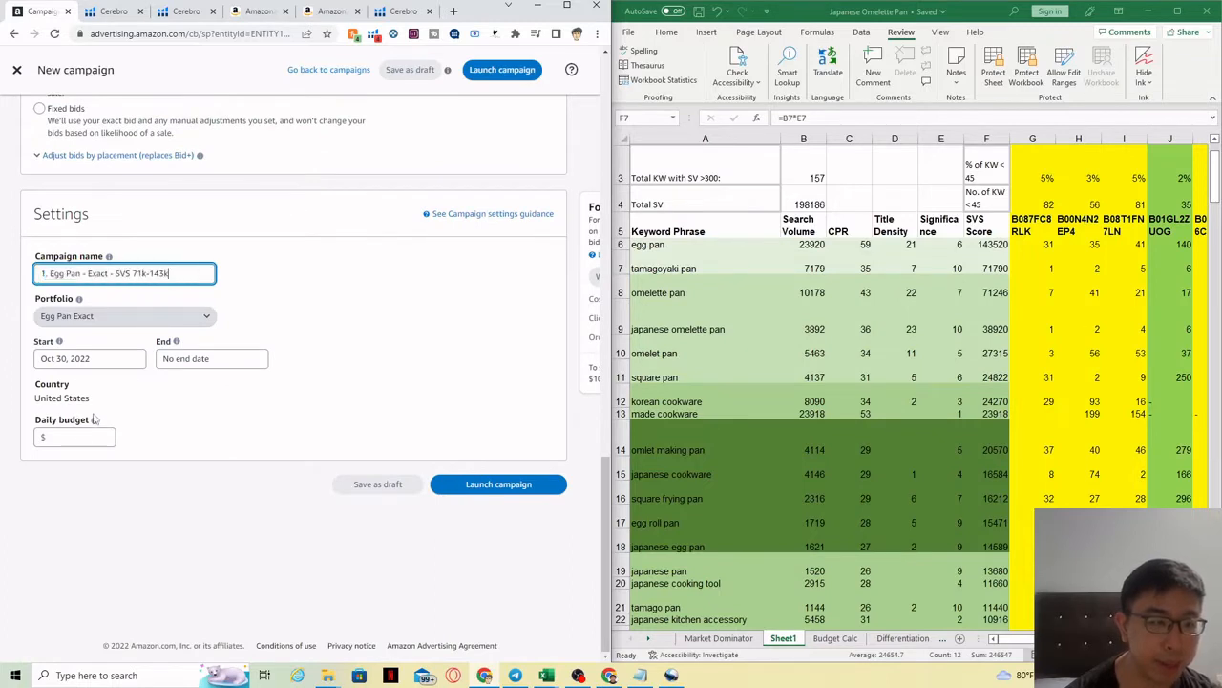
Step: Set a 20.00 daily budget, skip other marketplaces, and choose manual targeting
left_click(66, 435)
type("20")
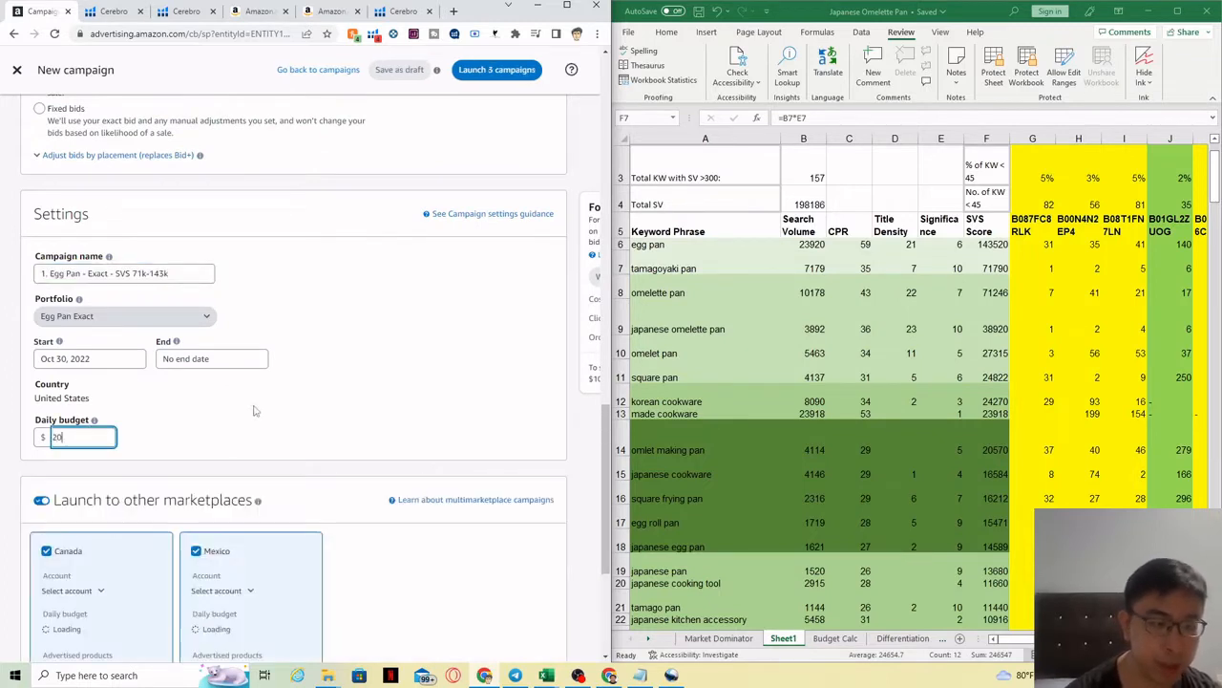
left_click(292, 397)
left_click(42, 501)
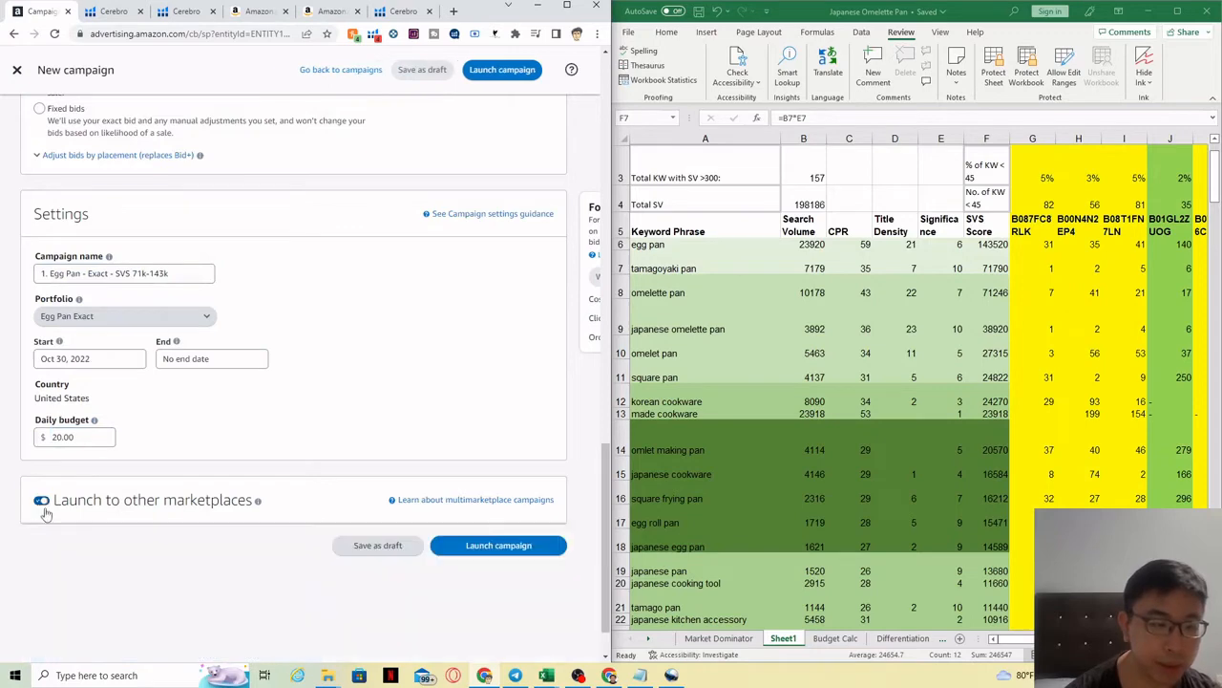
left_click_drag(611, 557, 612, 349)
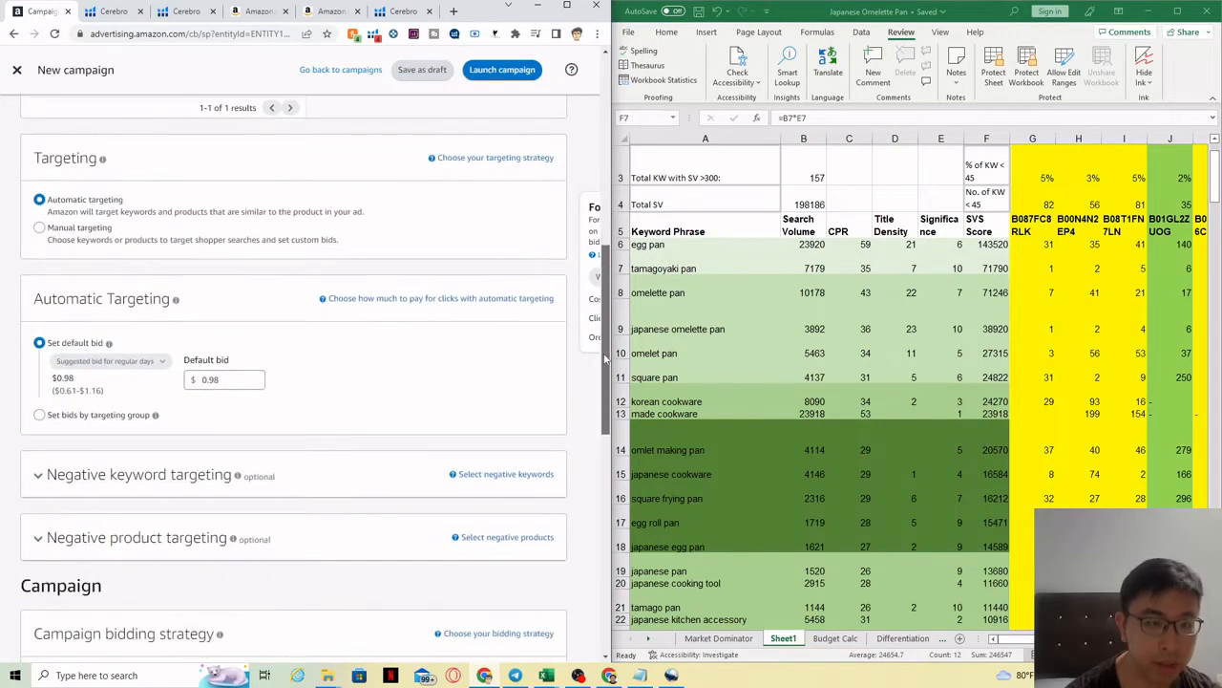
left_click(81, 235)
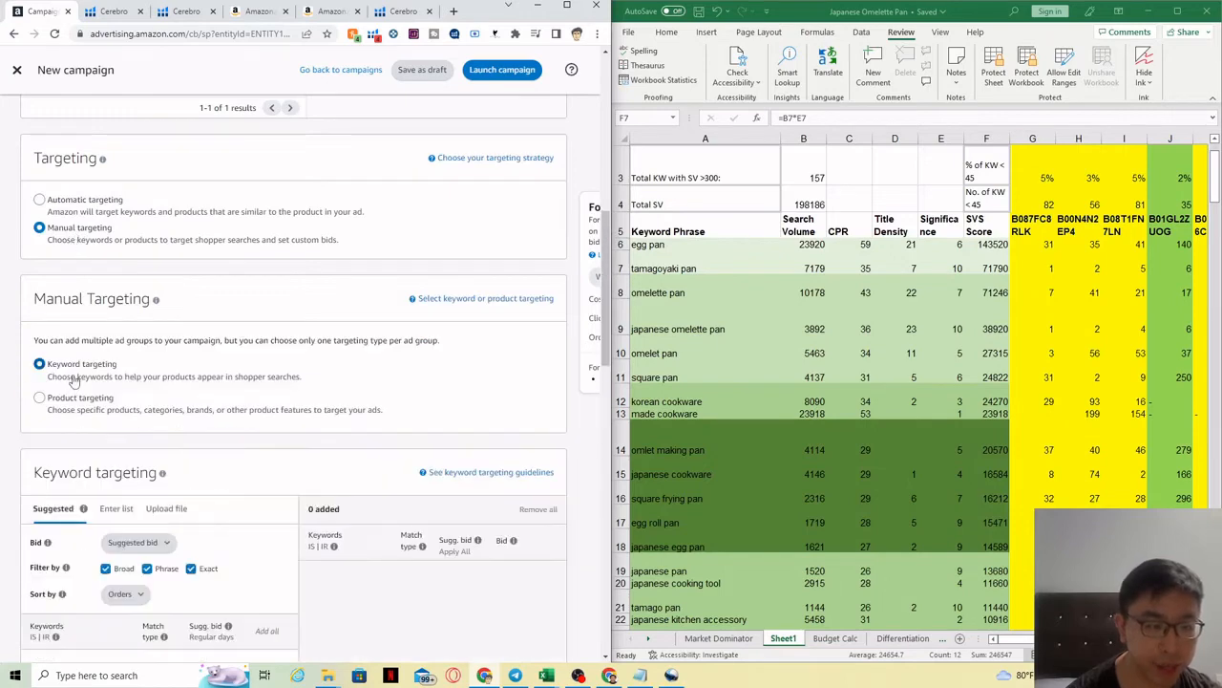
Step: Add egg pan and tamagoyaki pan from Excel as Exact-only keywords via Enter list
scroll(57, 286, "down", 3)
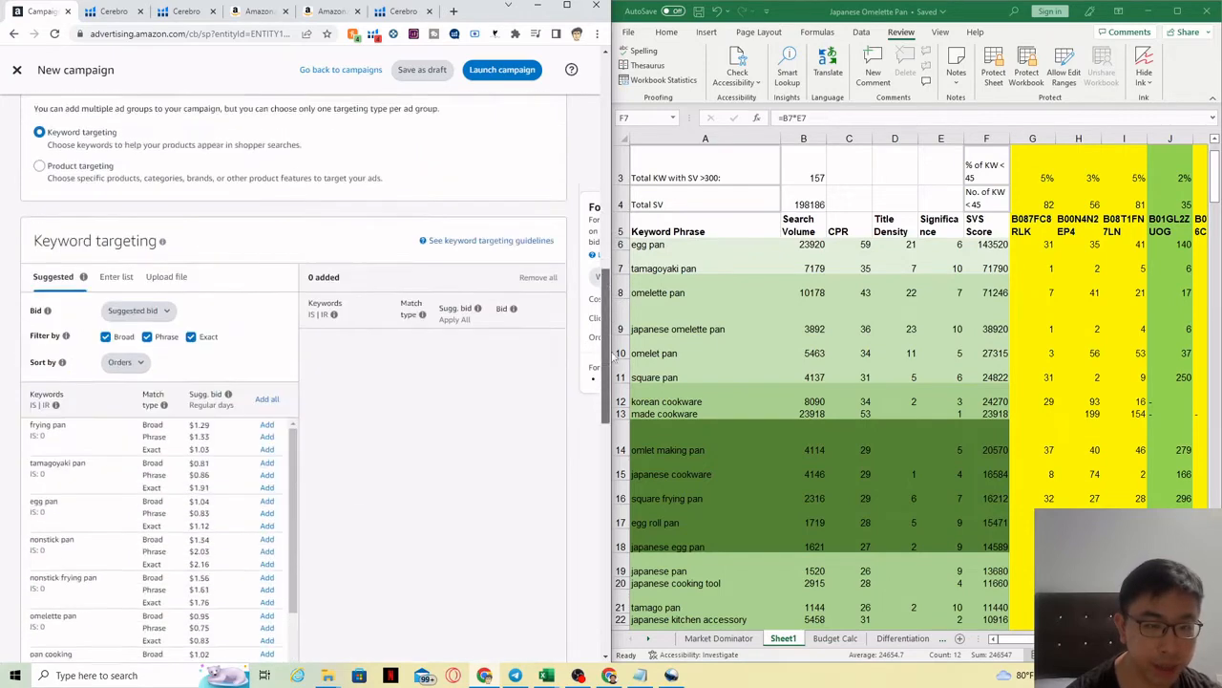
left_click(128, 228)
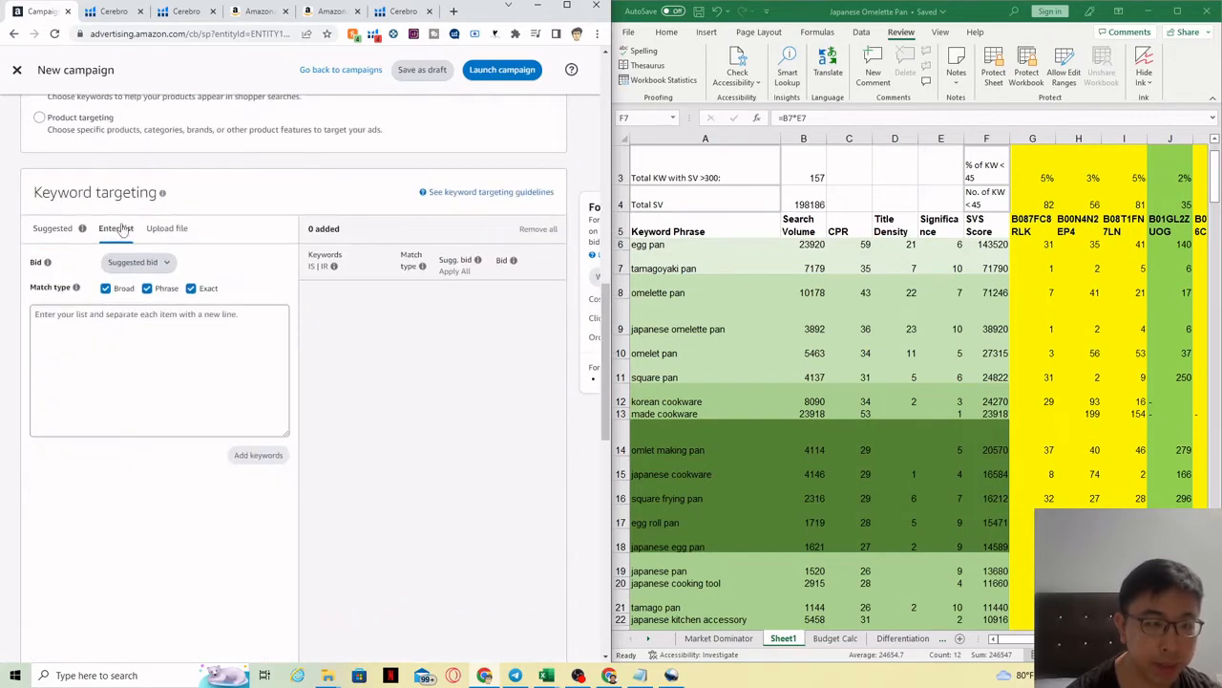
left_click(106, 289)
left_click(147, 289)
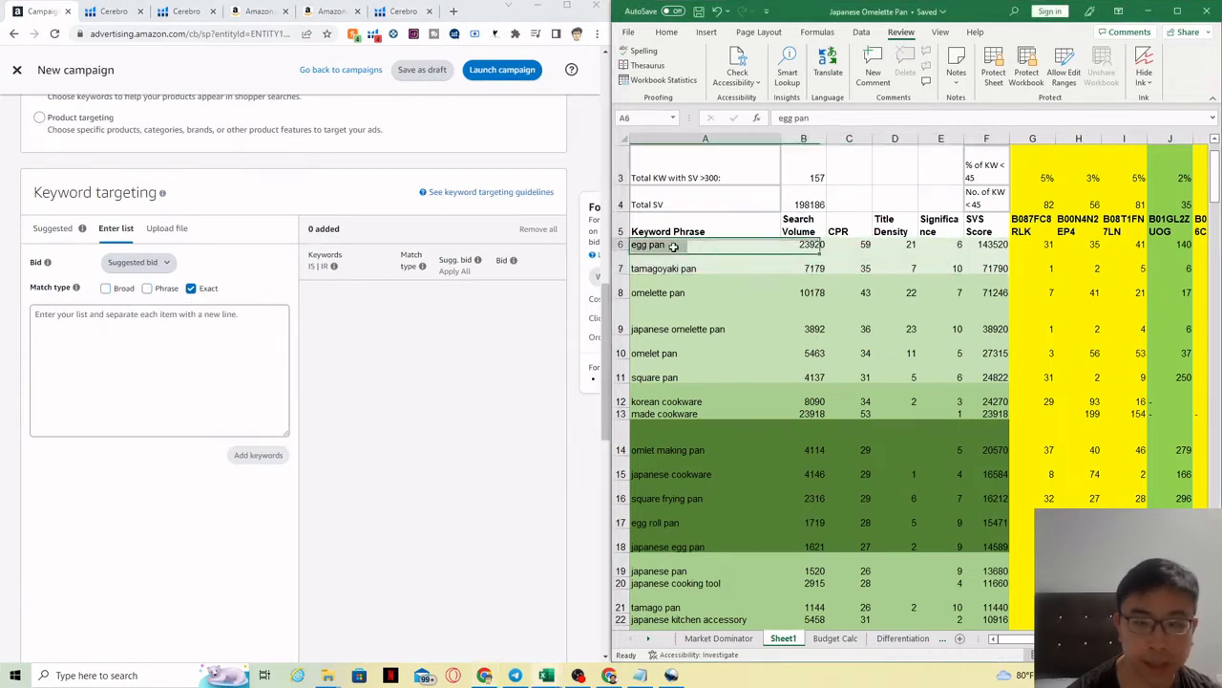
left_click_drag(660, 247, 668, 265)
key("ctrl+c")
left_click(149, 330)
key("ctrl+v")
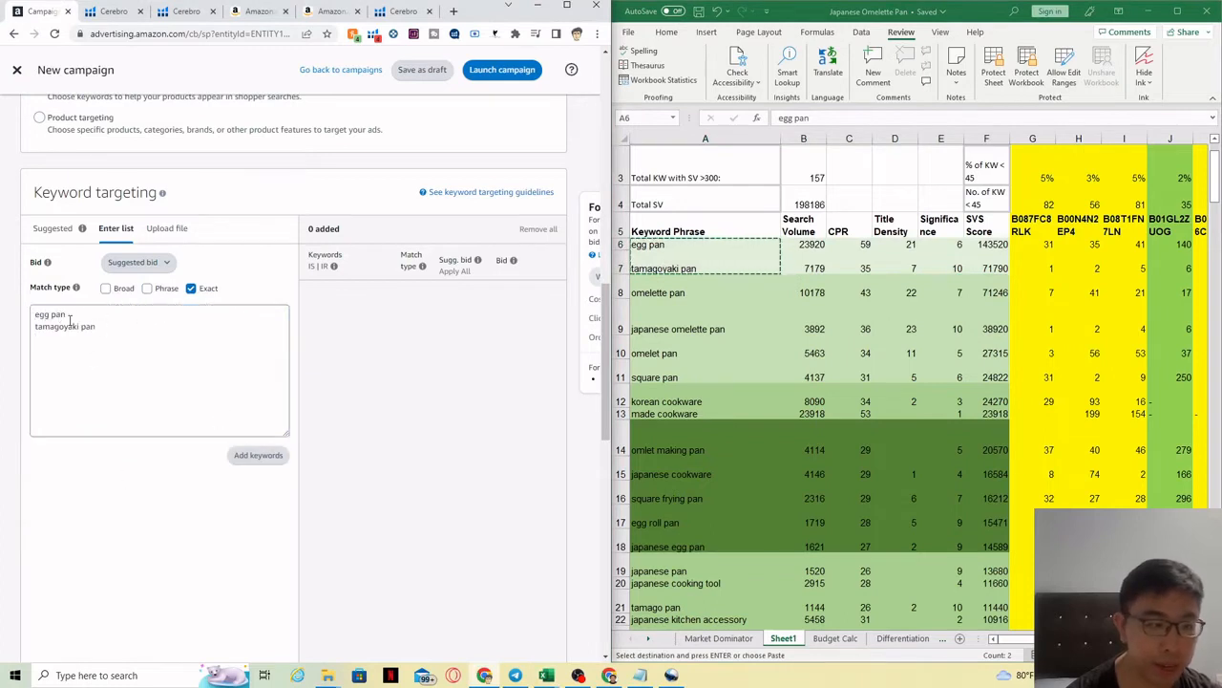
left_click_drag(57, 318, 100, 329)
left_click(100, 330)
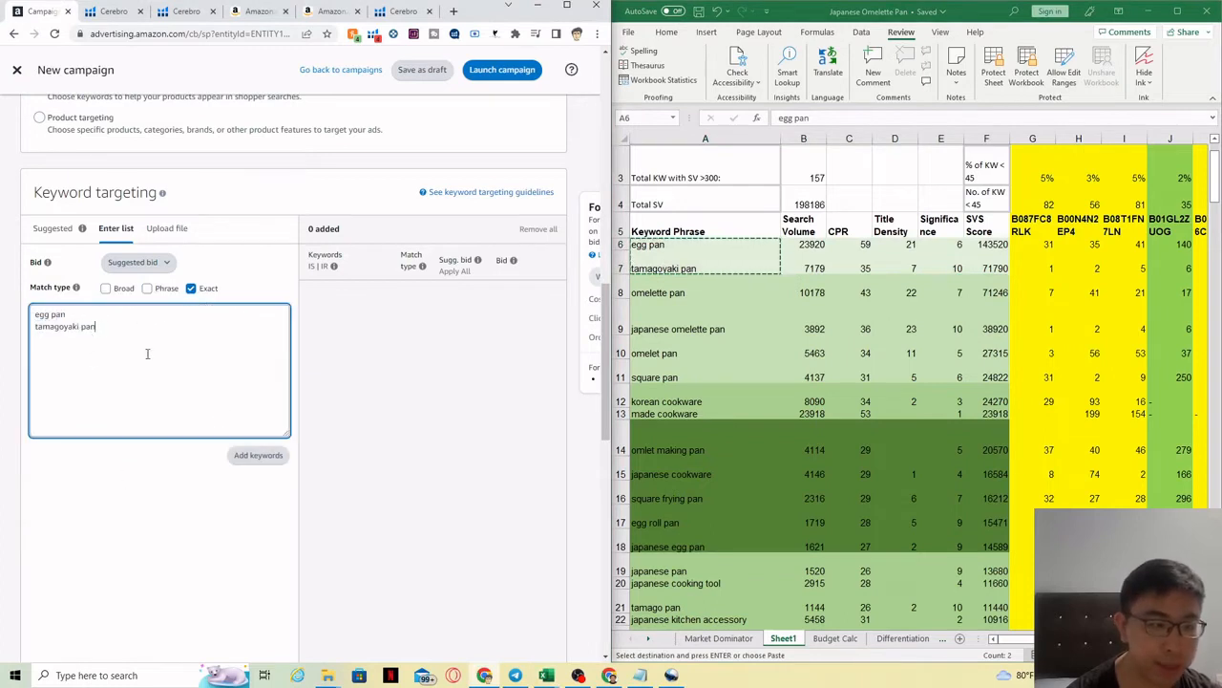
left_click(258, 457)
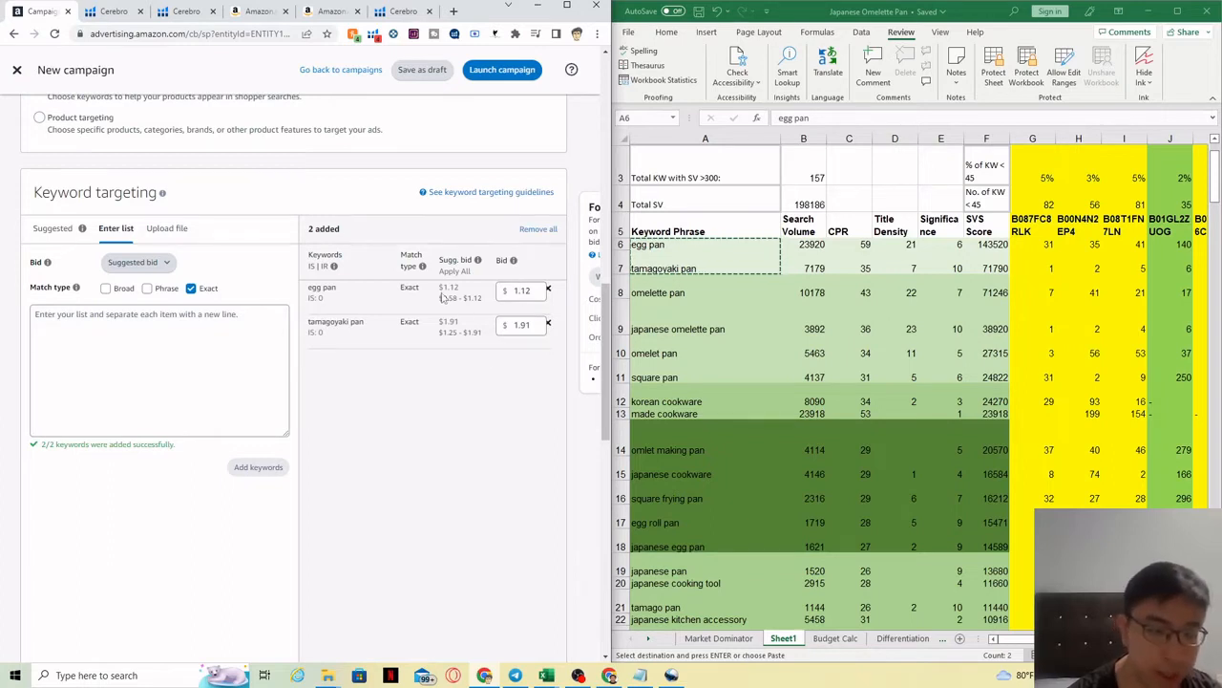
Step: Set the egg pan bid to 1.35 and the tamagoyaki pan bid to 2.10
left_click(529, 294)
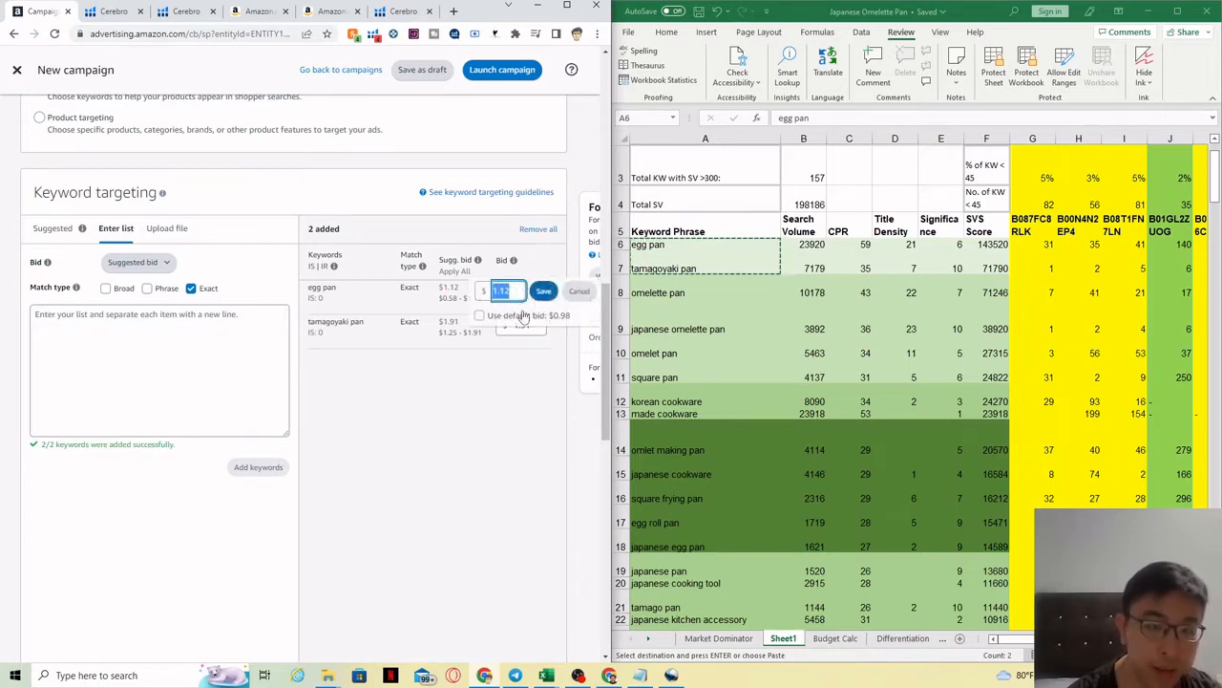
left_click(512, 292)
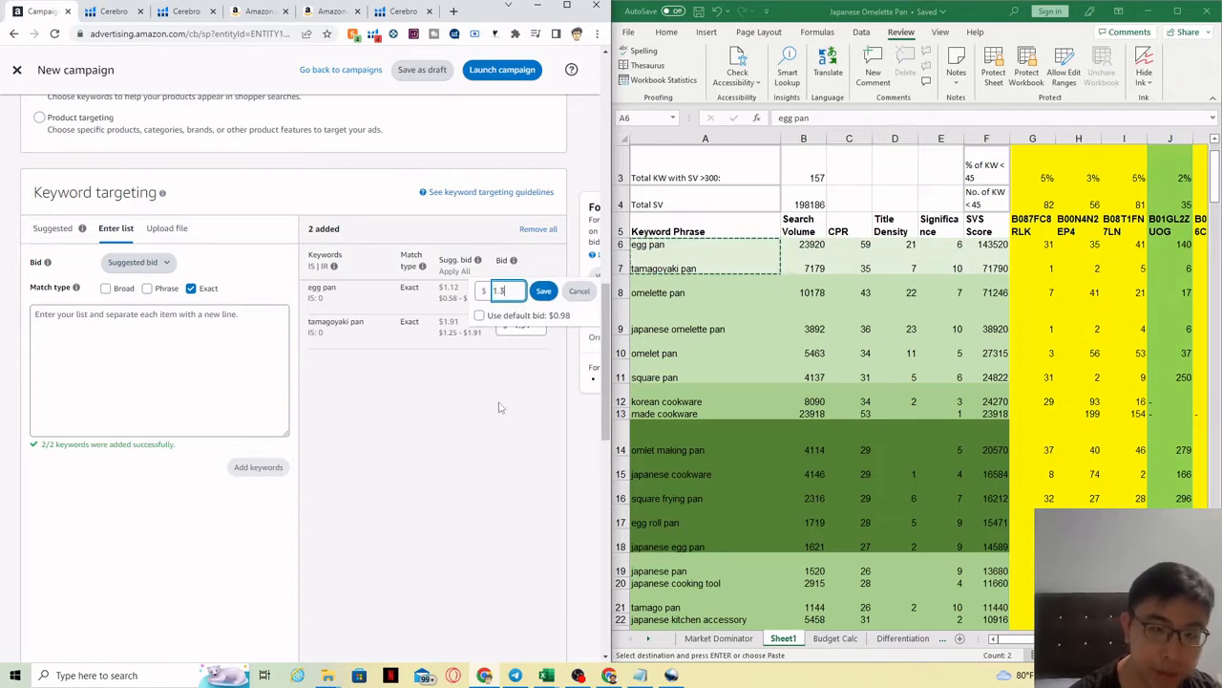
key("Return")
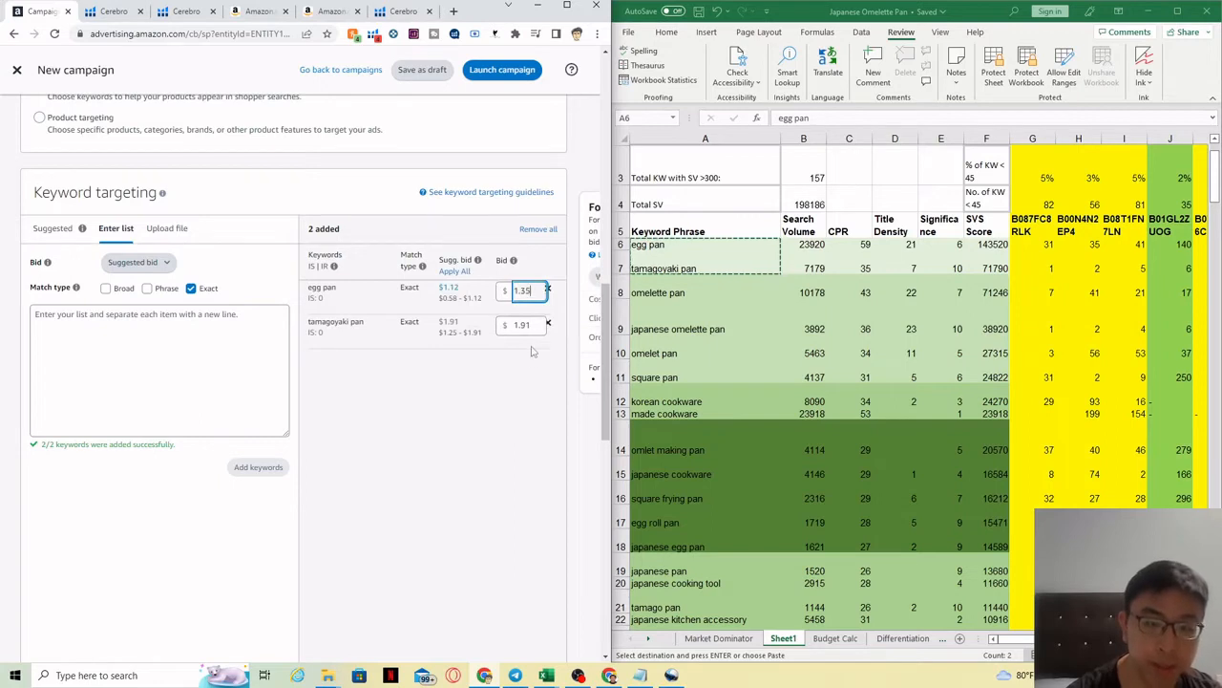
left_click(532, 342)
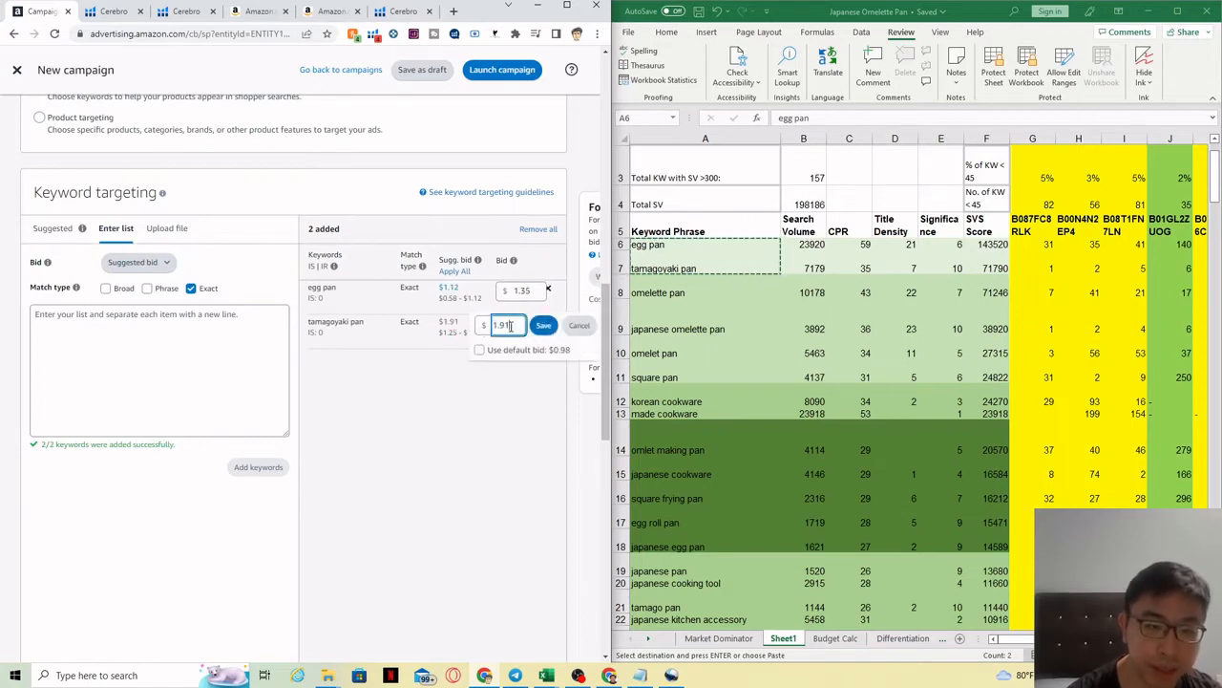
type("2.10")
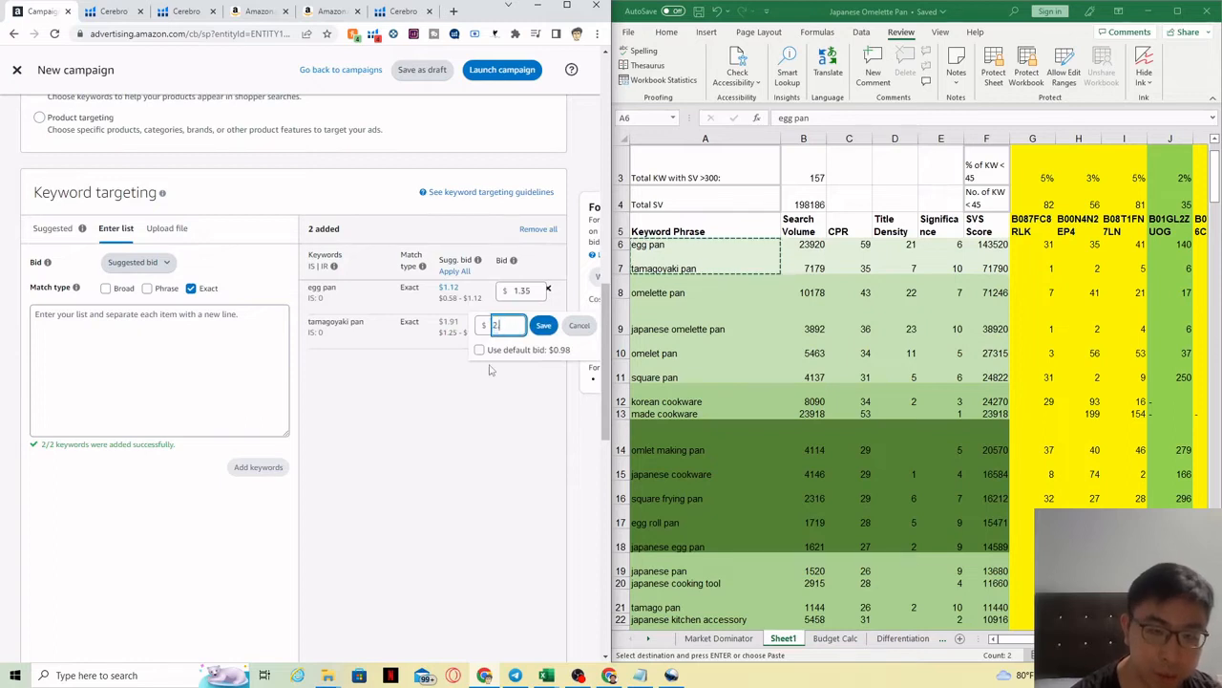
key("Return")
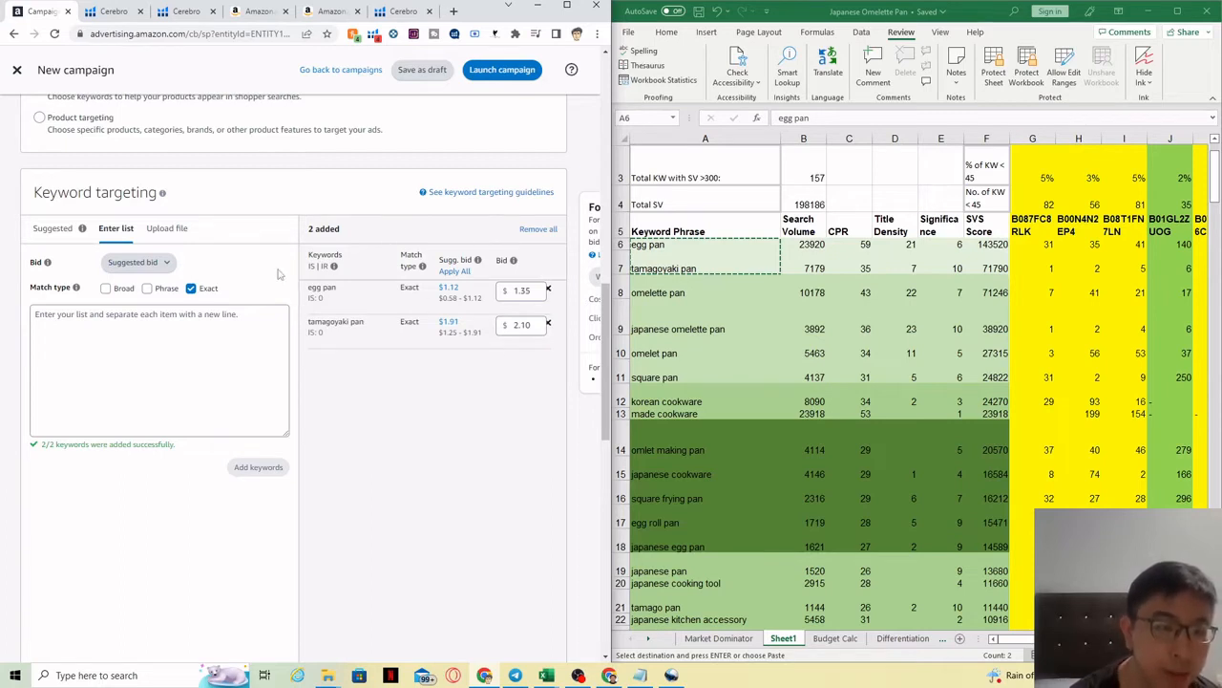
Step: Review the two keywords and scroll through the remaining campaign settings
left_click_drag(335, 298, 308, 295)
left_click_drag(367, 324, 299, 326)
left_click(384, 349)
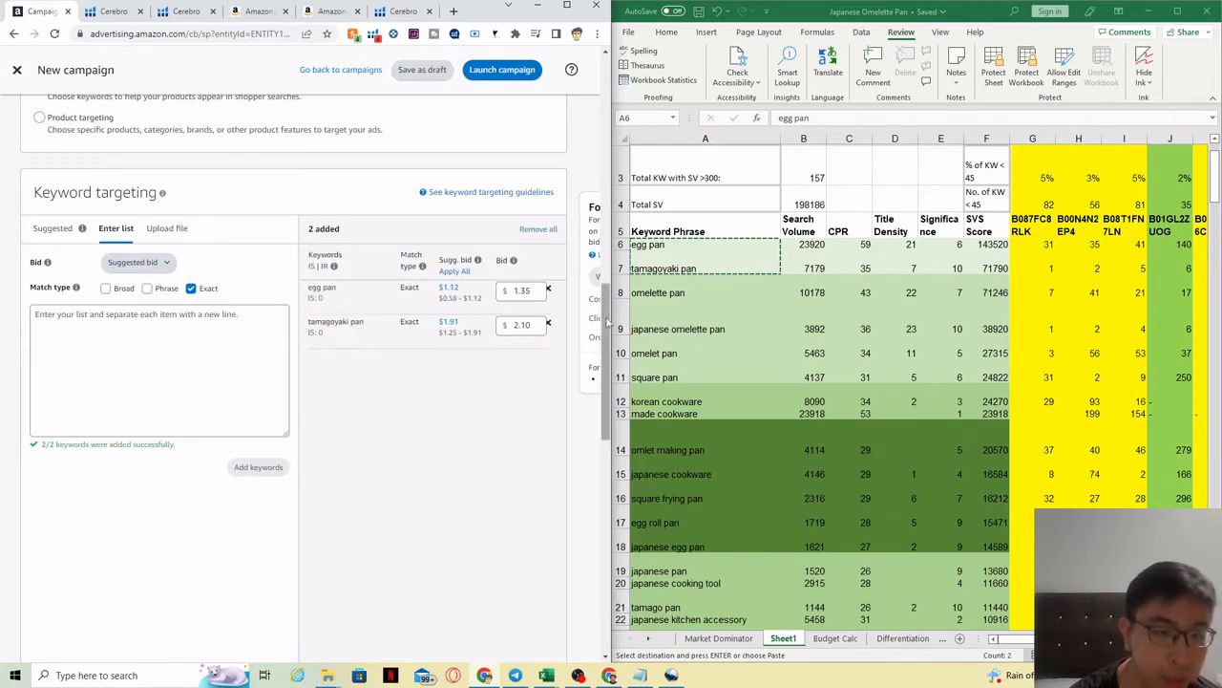
left_click_drag(608, 323, 584, 462)
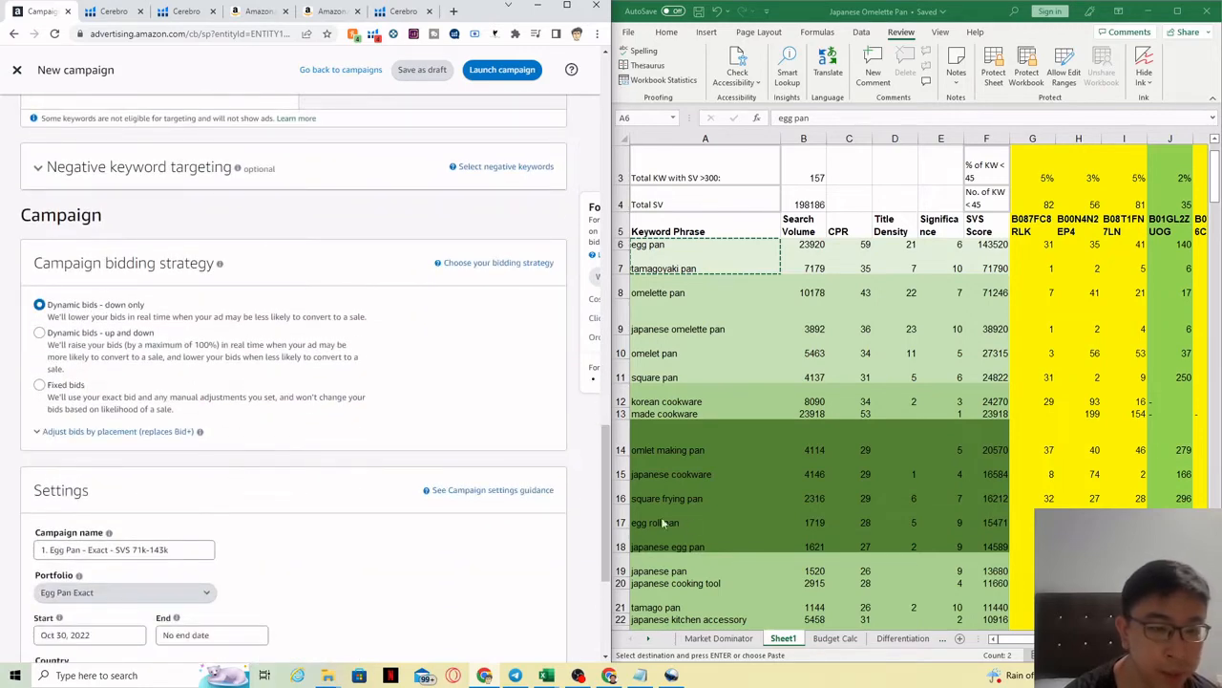
left_click_drag(607, 510, 607, 565)
Step: Launch the 1. Egg Pan - Exact - SVS 71k-143k campaign and copy its title
left_click(512, 533)
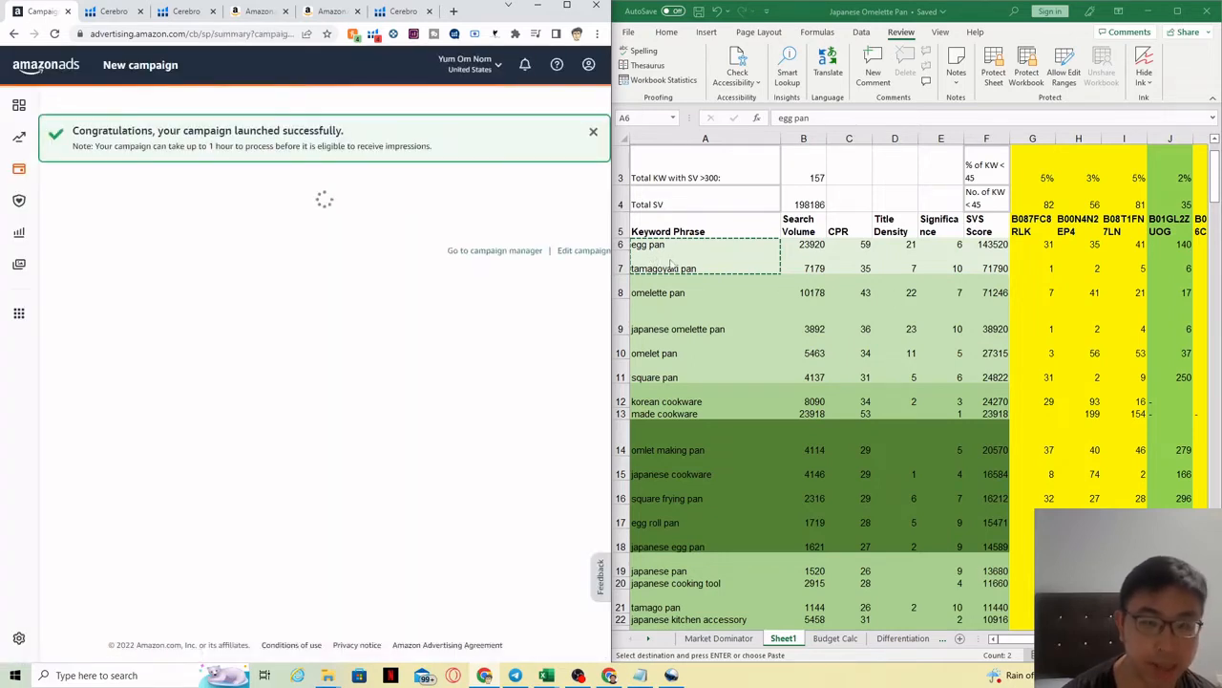
left_click_drag(662, 290, 988, 378)
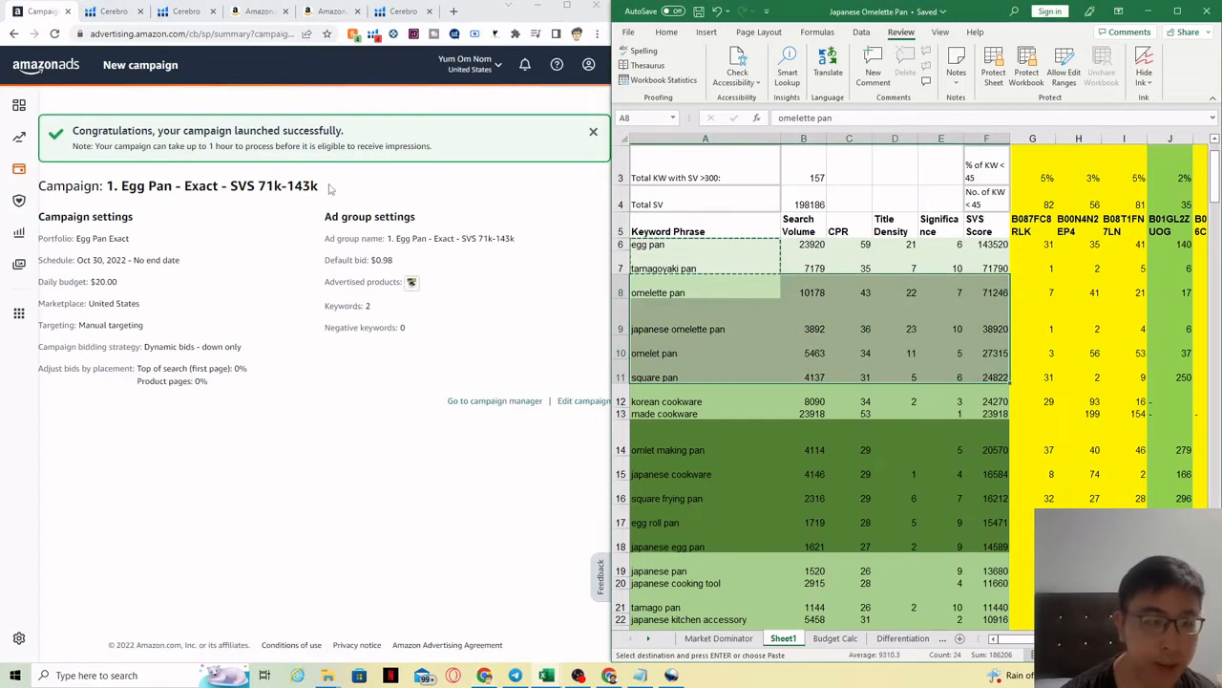
left_click_drag(321, 186, 108, 200)
key("ctrl+c")
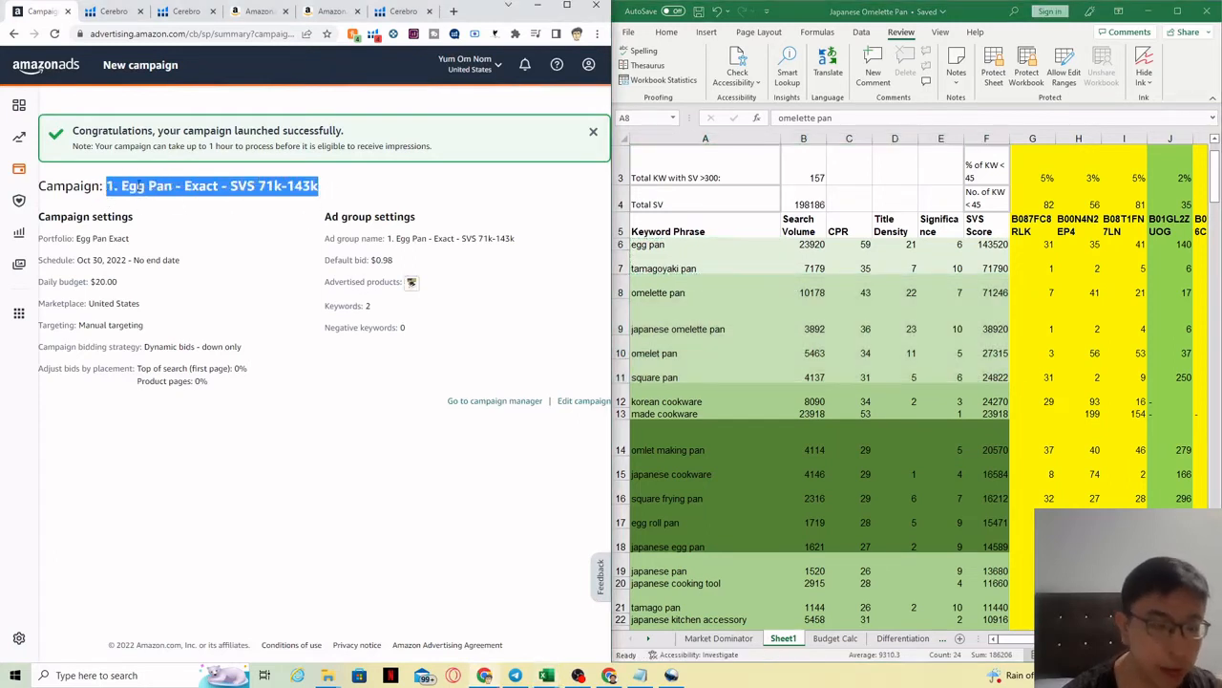
Step: Open the Egg Pan Exact portfolio in campaign manager and start a new campaign there
left_click(510, 408)
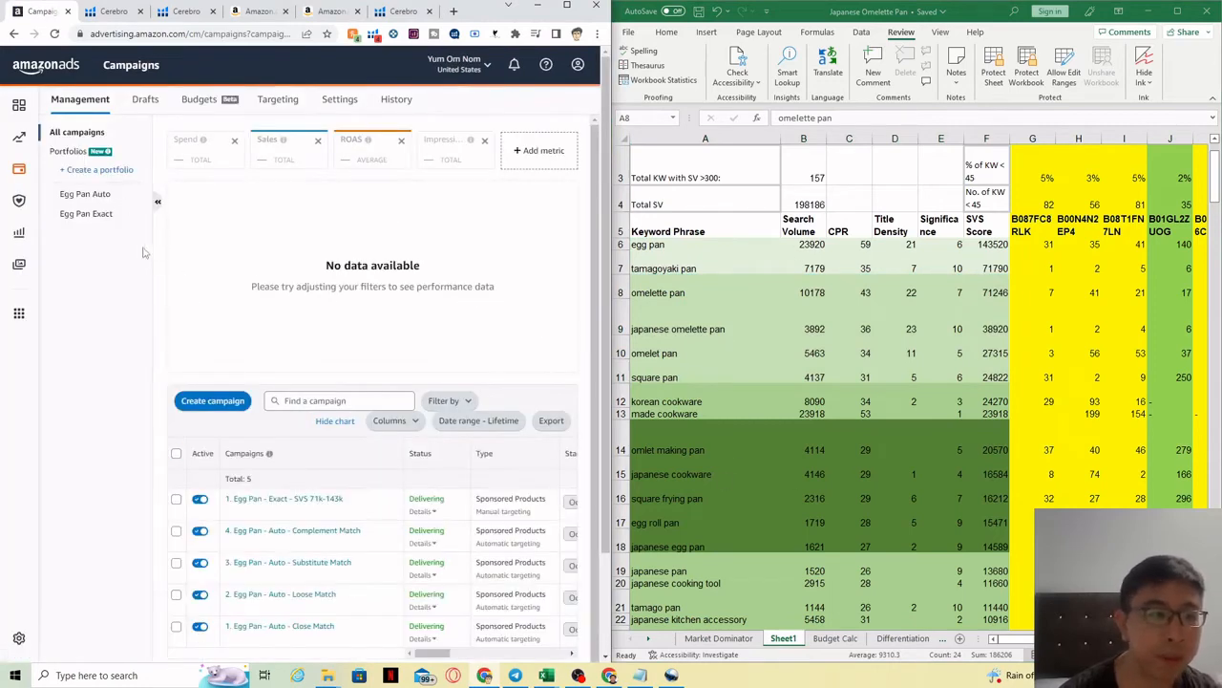
left_click(85, 214)
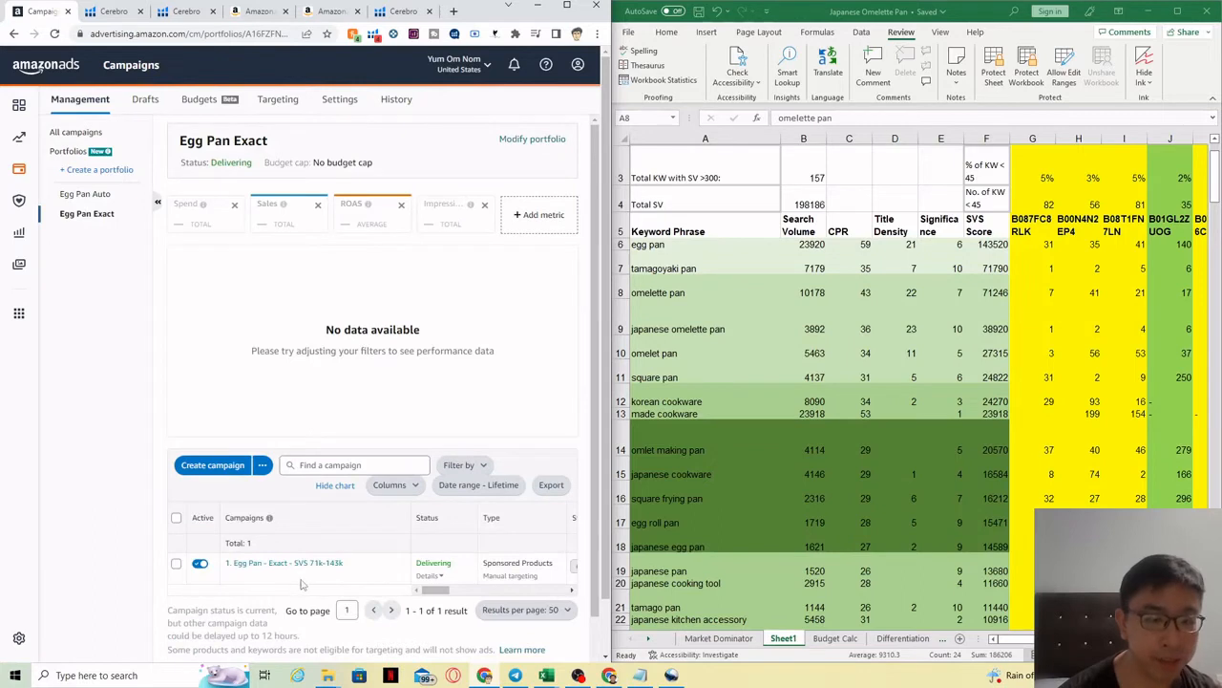
left_click(227, 468)
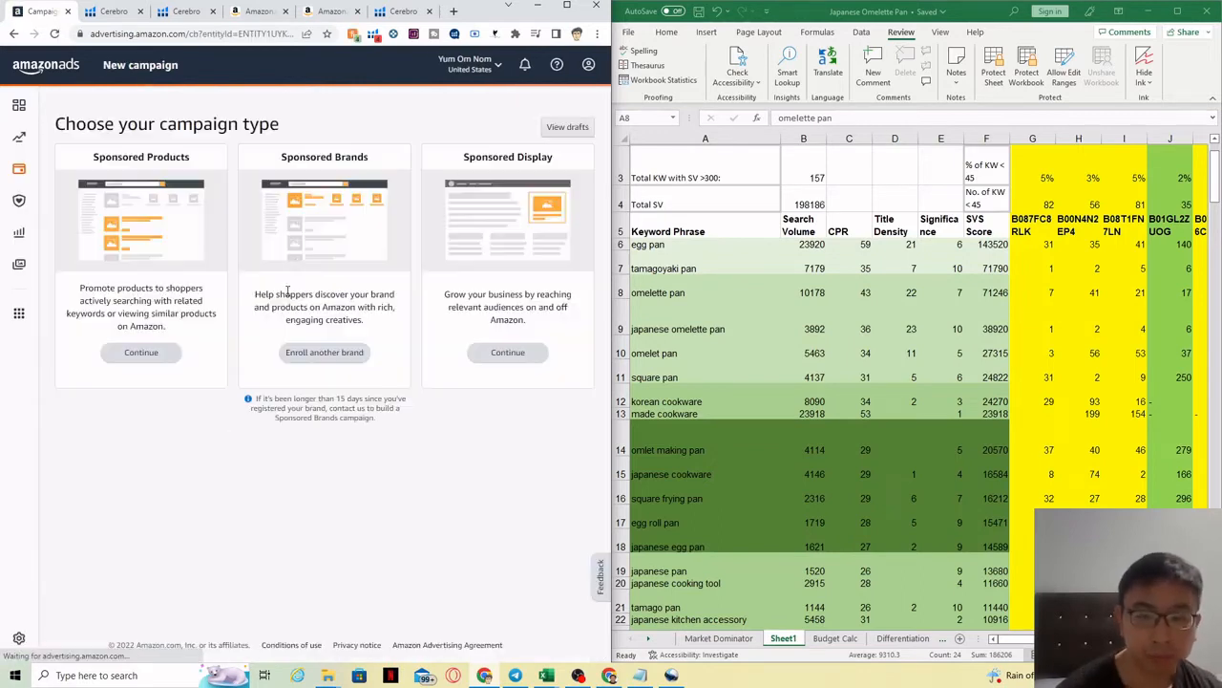
Step: Start a Sponsored Products campaign with ad group named '2. Egg Pan - Exact - SVS 24.8k-71.2k'
left_click(159, 360)
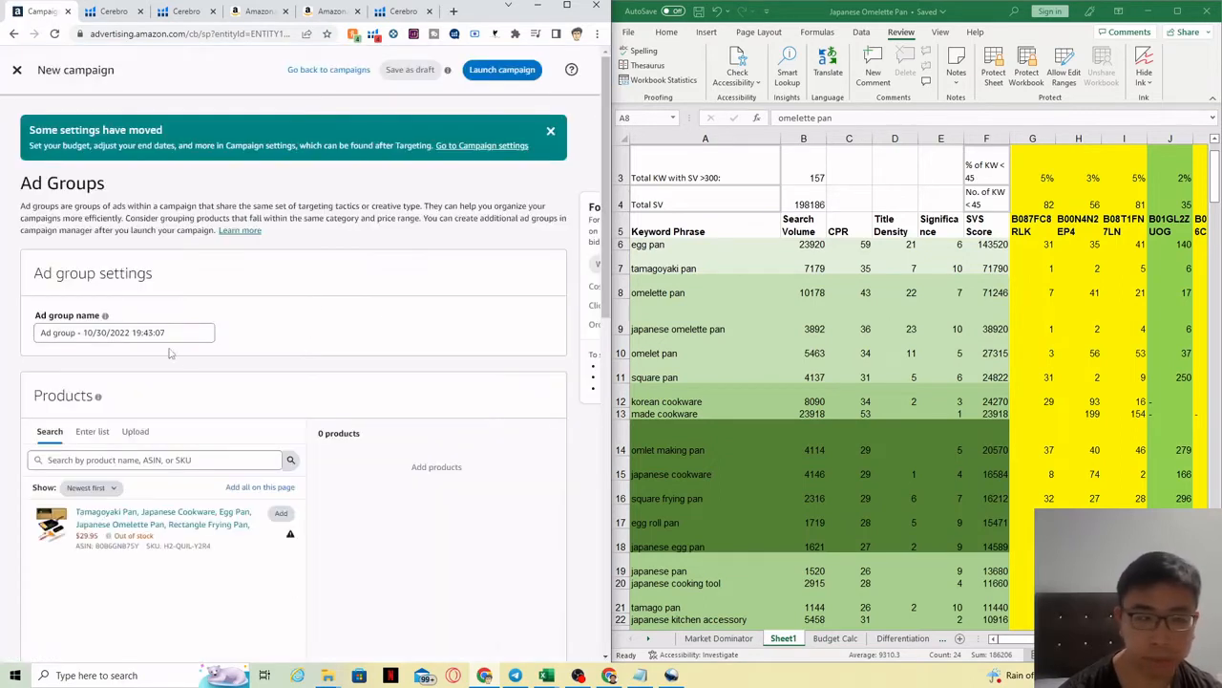
left_click(38, 333)
key("ctrl+a")
key("ctrl+v")
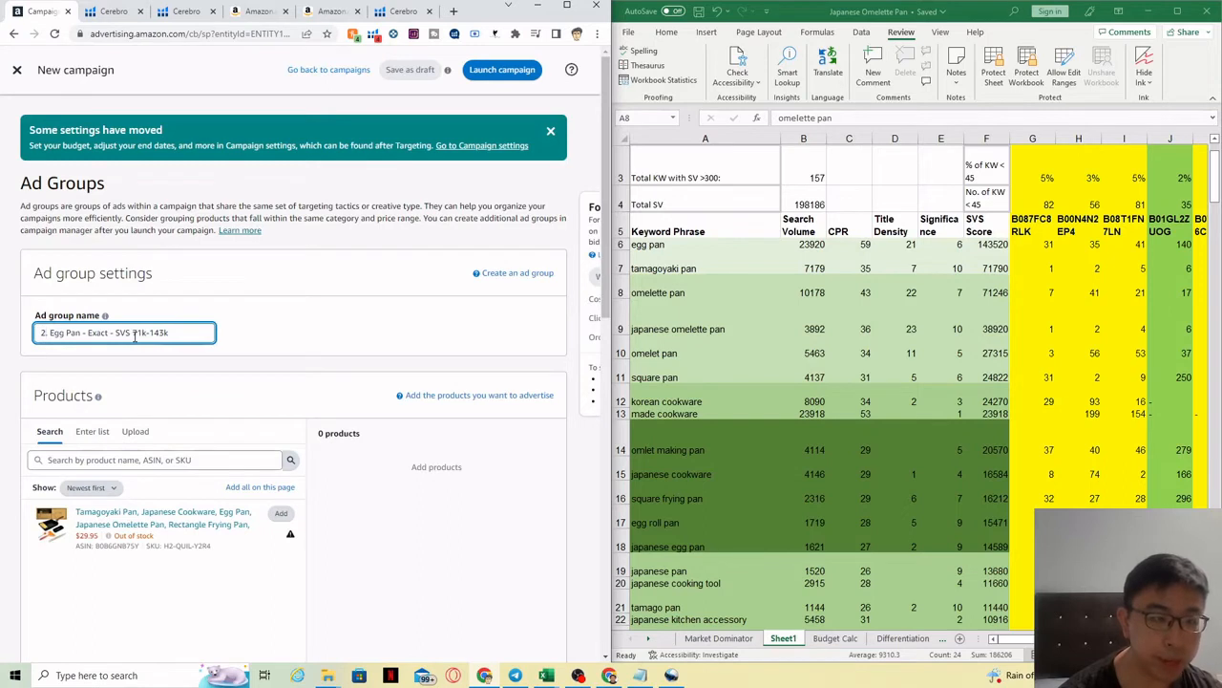
left_click_drag(133, 335, 179, 335)
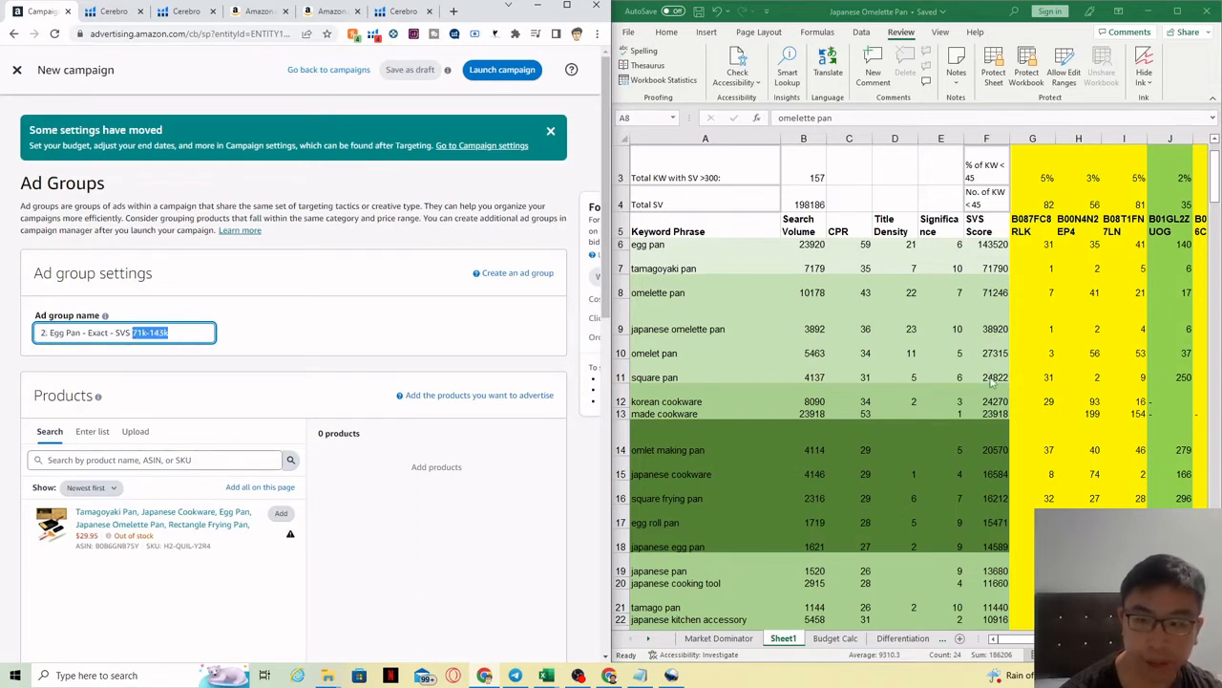
type("24.8")
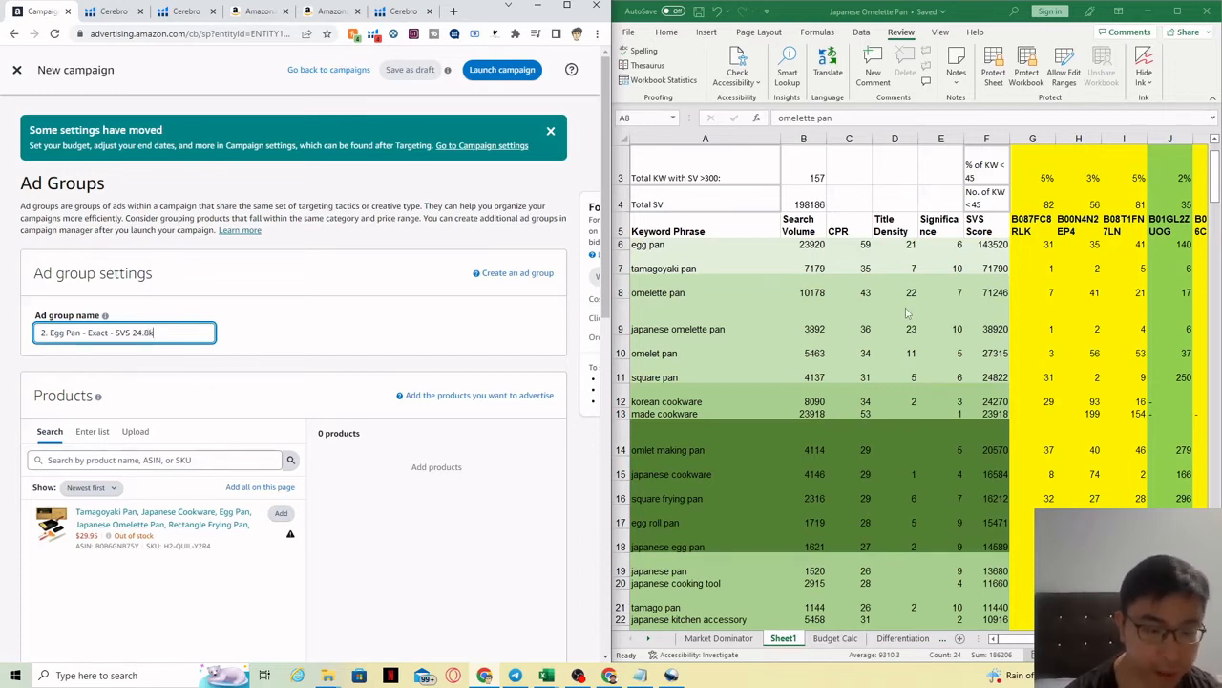
type("k-71.2k")
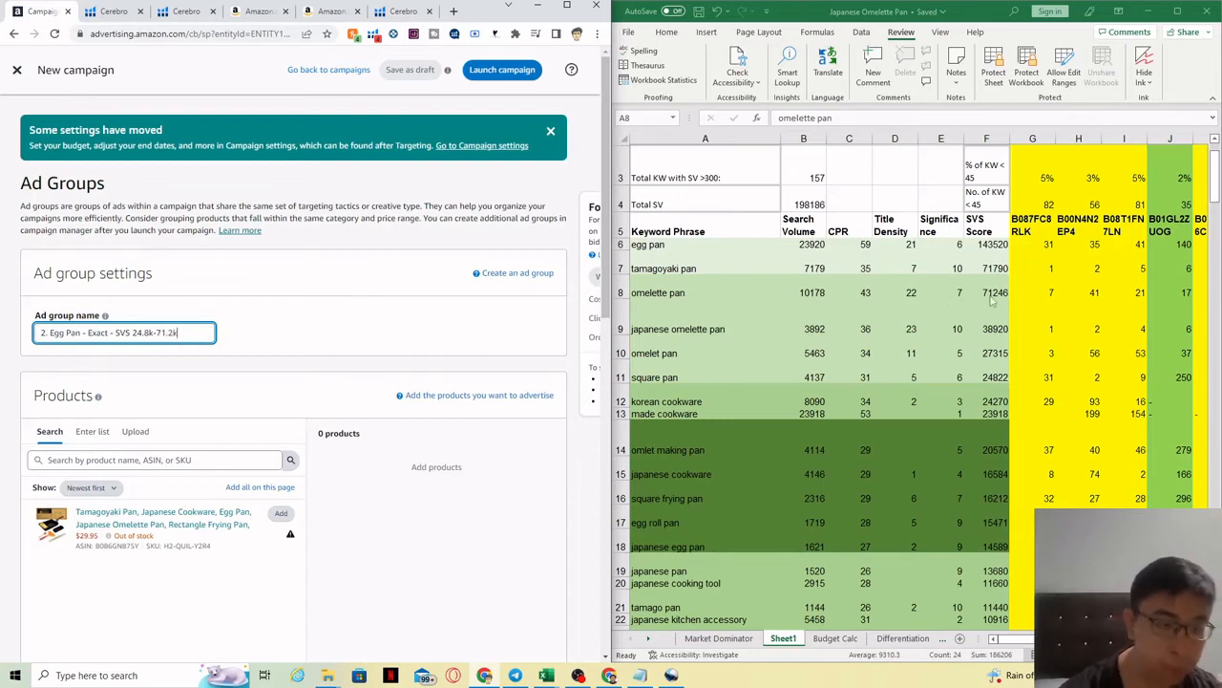
left_click(299, 396)
scroll(302, 386, "down", 1)
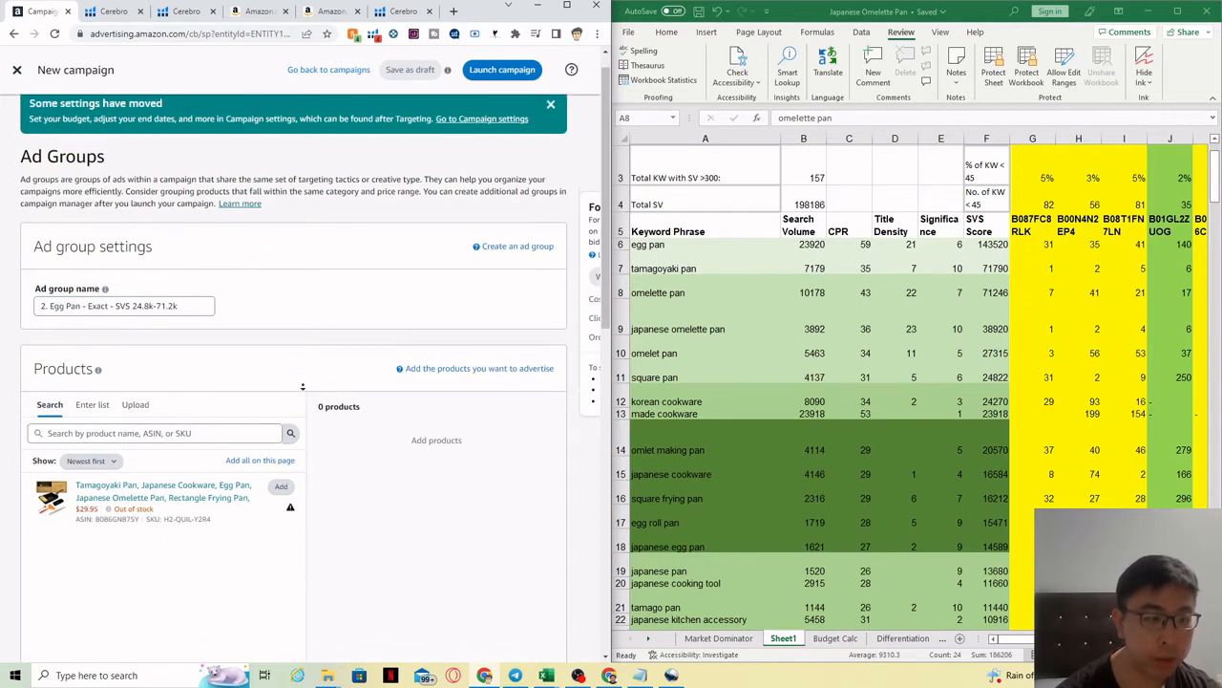
scroll(301, 377, "down", 2)
Step: Add the Tamagoyaki Pan product and set up manual, exact-match-only keyword list entry
left_click(280, 351)
scroll(310, 296, "down", 1)
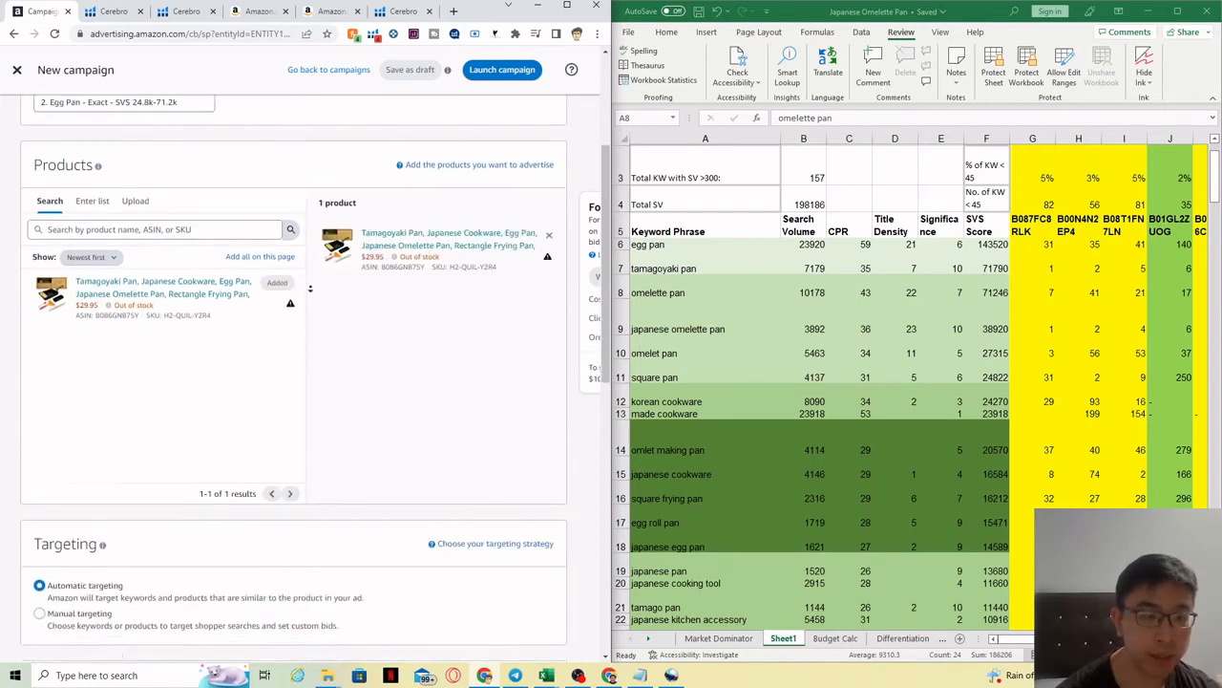
scroll(310, 288, "down", 4)
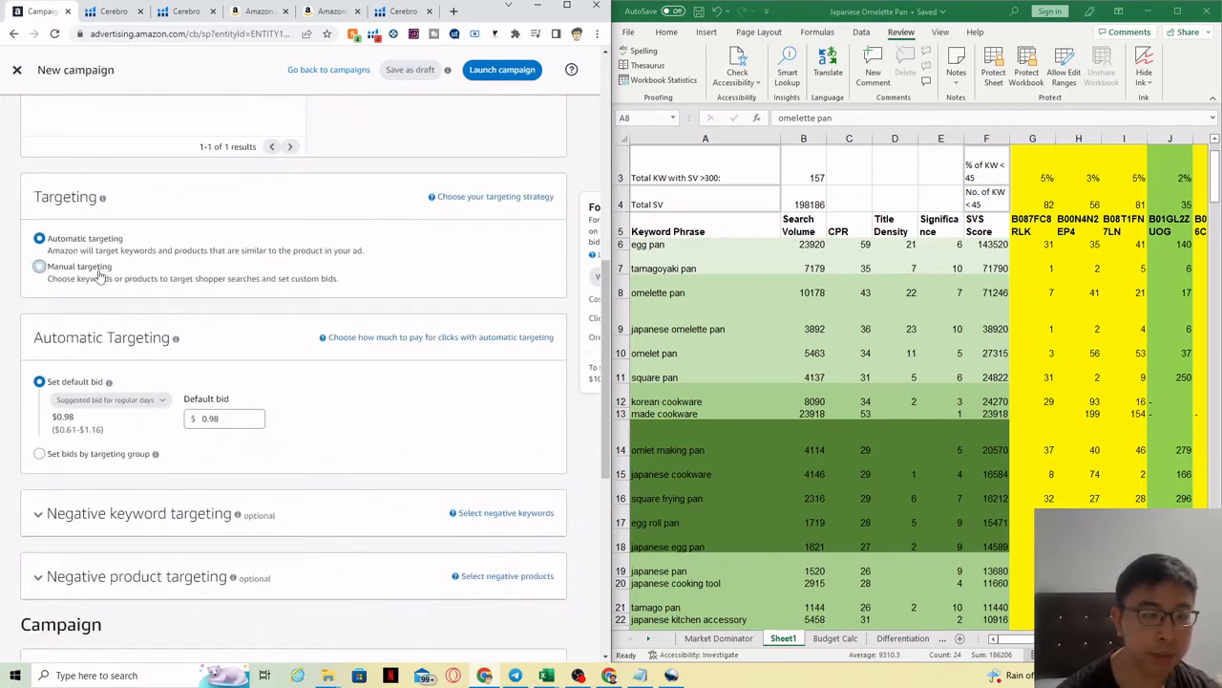
left_click(98, 273)
scroll(19, 408, "down", 2)
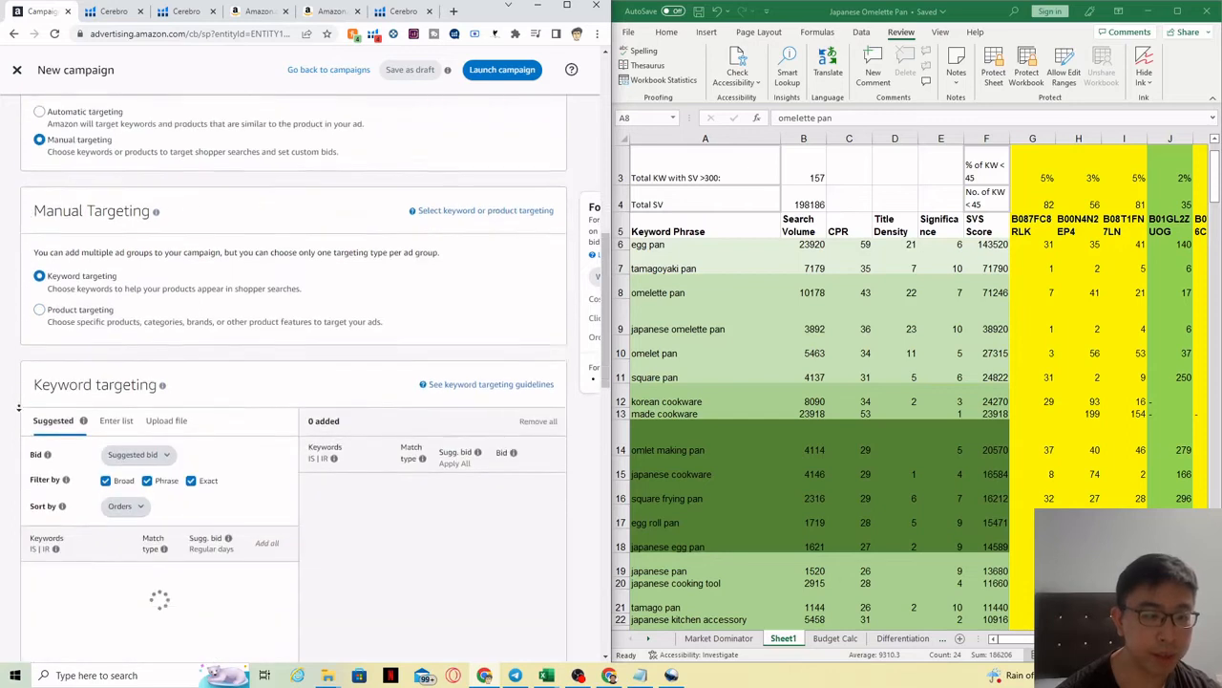
scroll(18, 408, "down", 3)
left_click(115, 248)
left_click(106, 308)
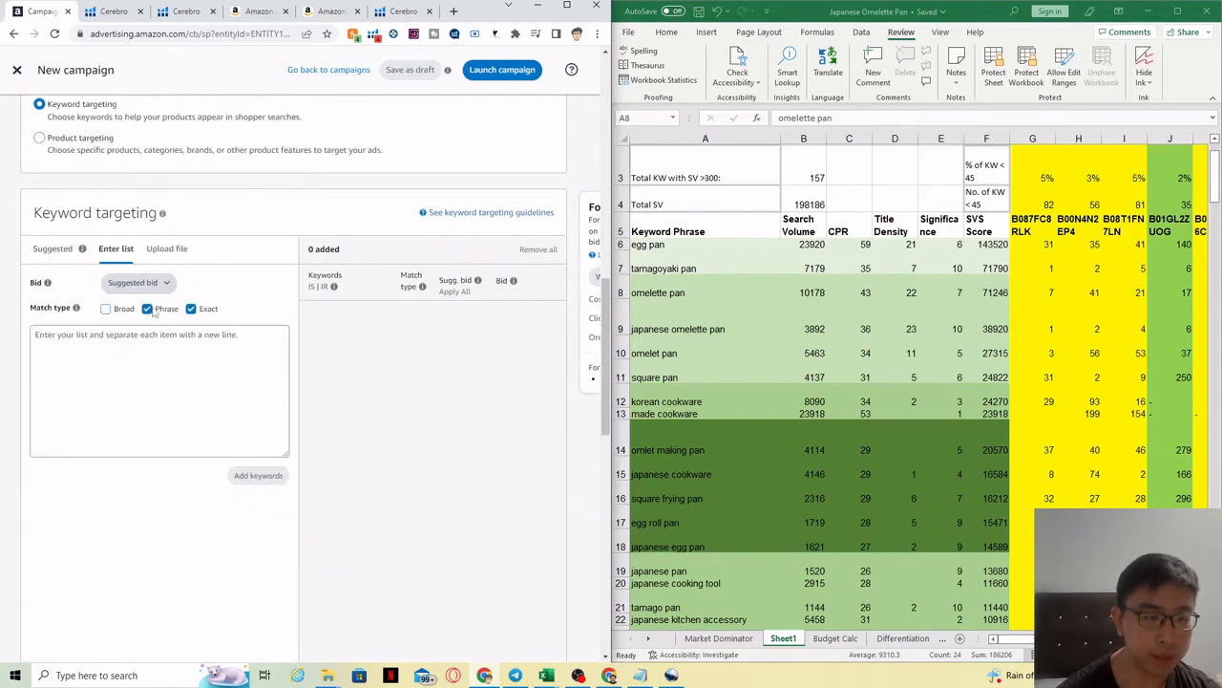
left_click(147, 309)
Step: Add Excel keywords omelette pan, japanese omelette pan, omelet pan, square pan as exact matches
left_click(655, 296)
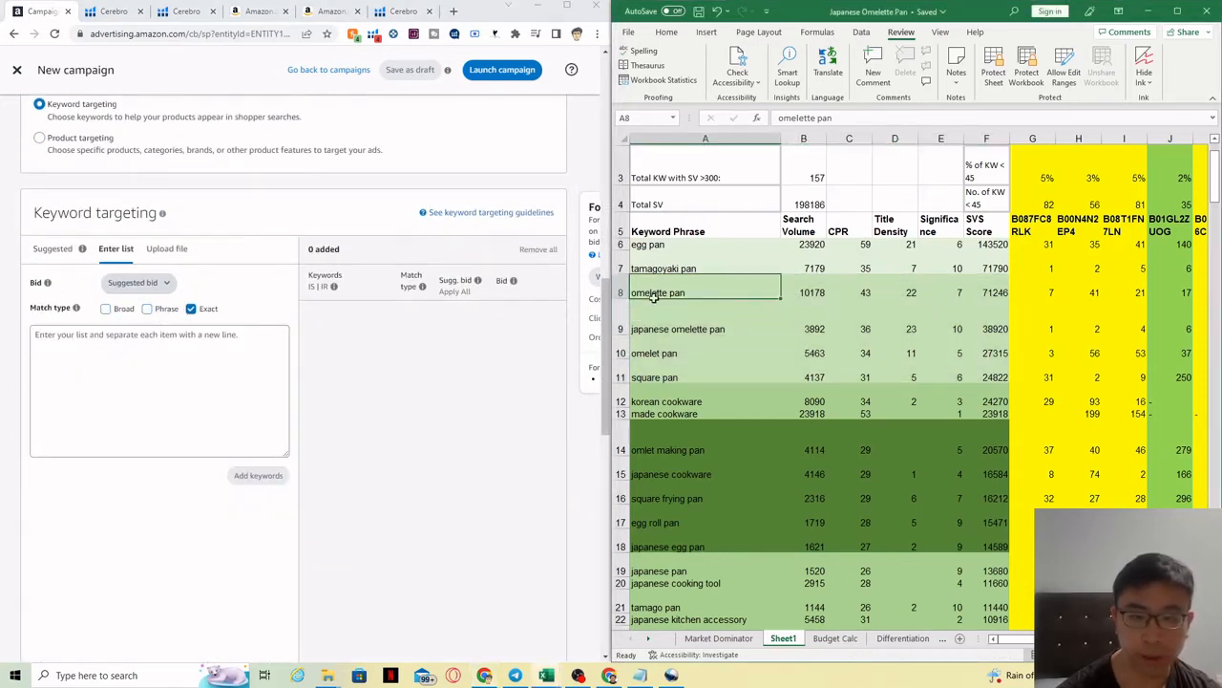
left_click_drag(655, 297, 659, 377)
key("ctrl+c")
left_click(98, 353)
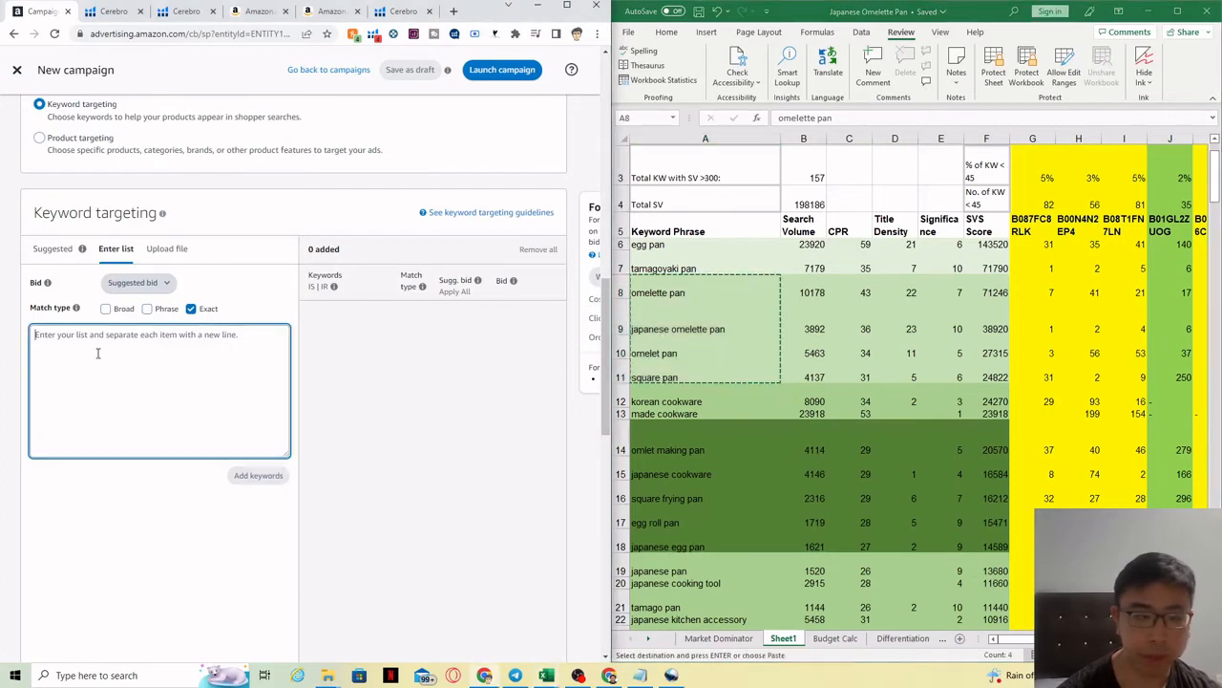
key("ctrl+v")
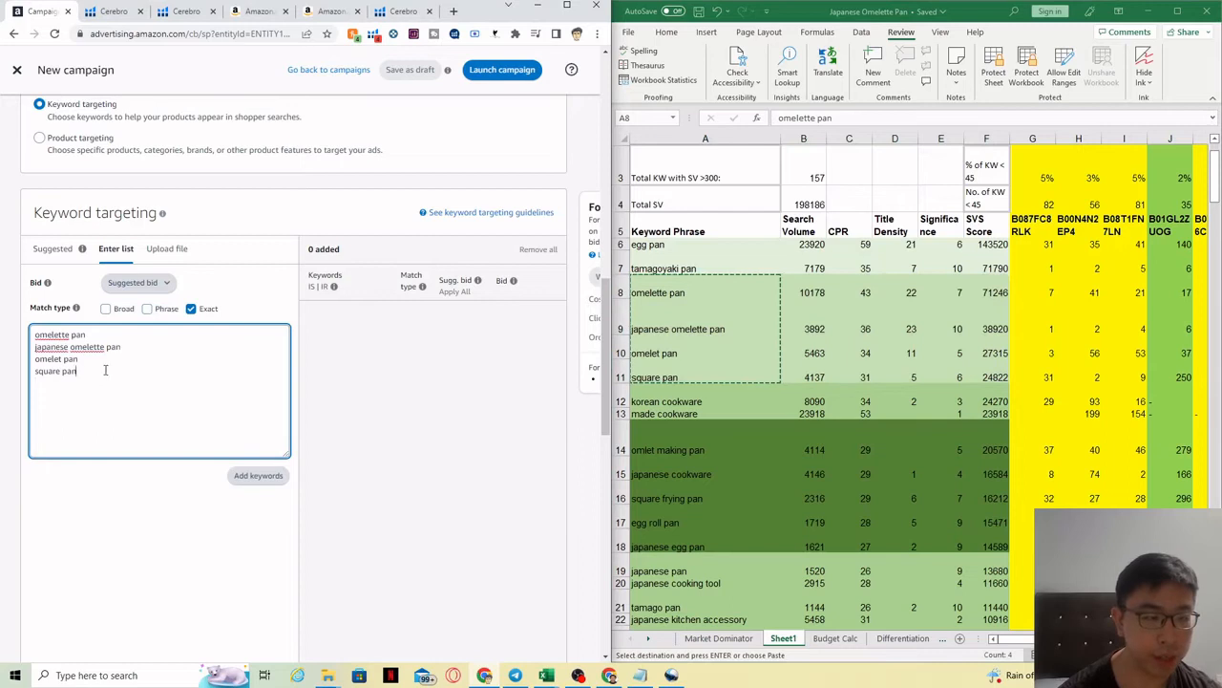
left_click(258, 476)
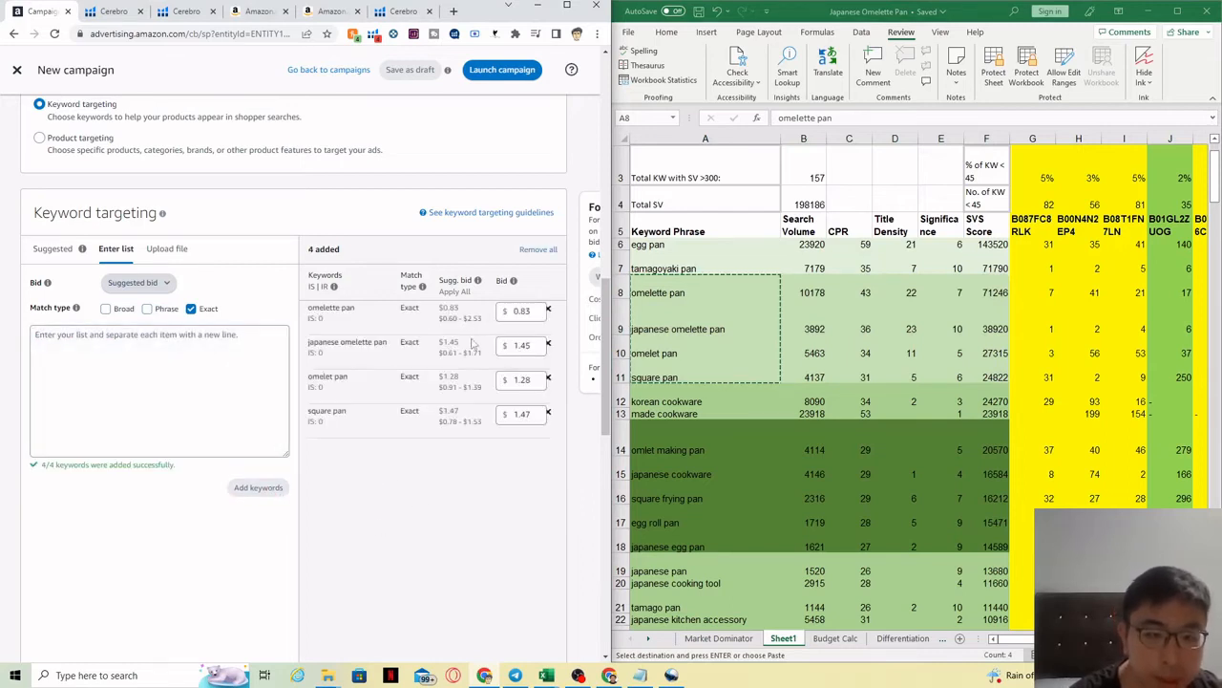
left_click(516, 311)
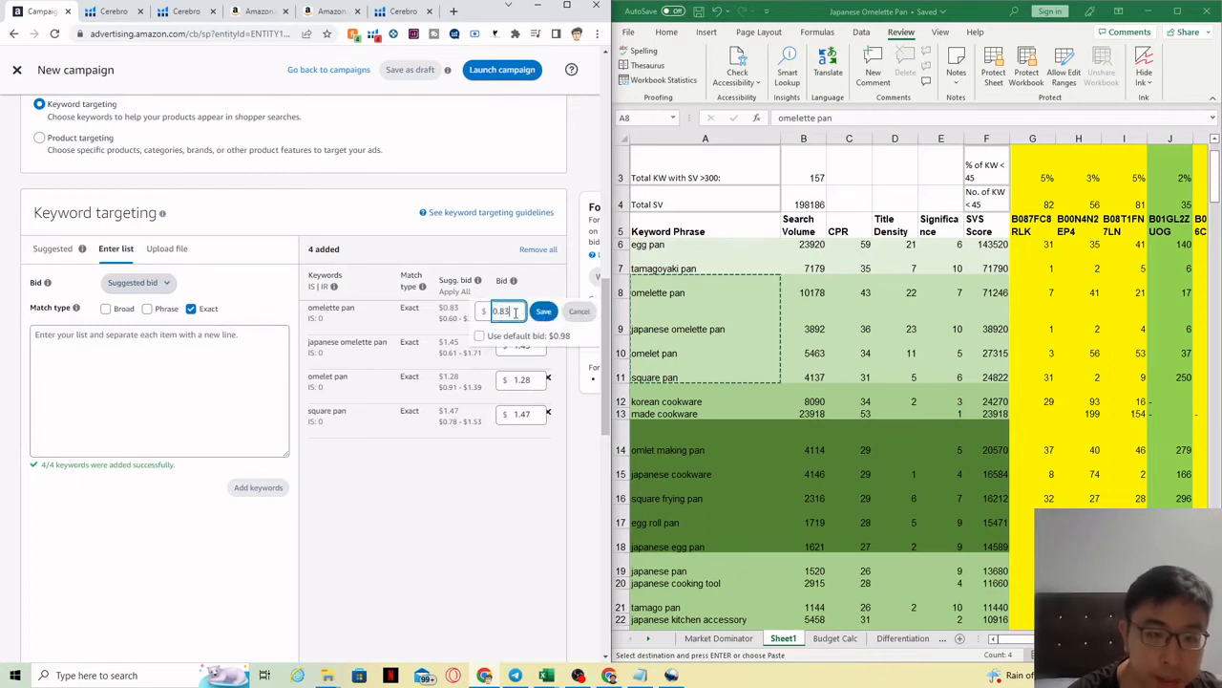
left_click(491, 481)
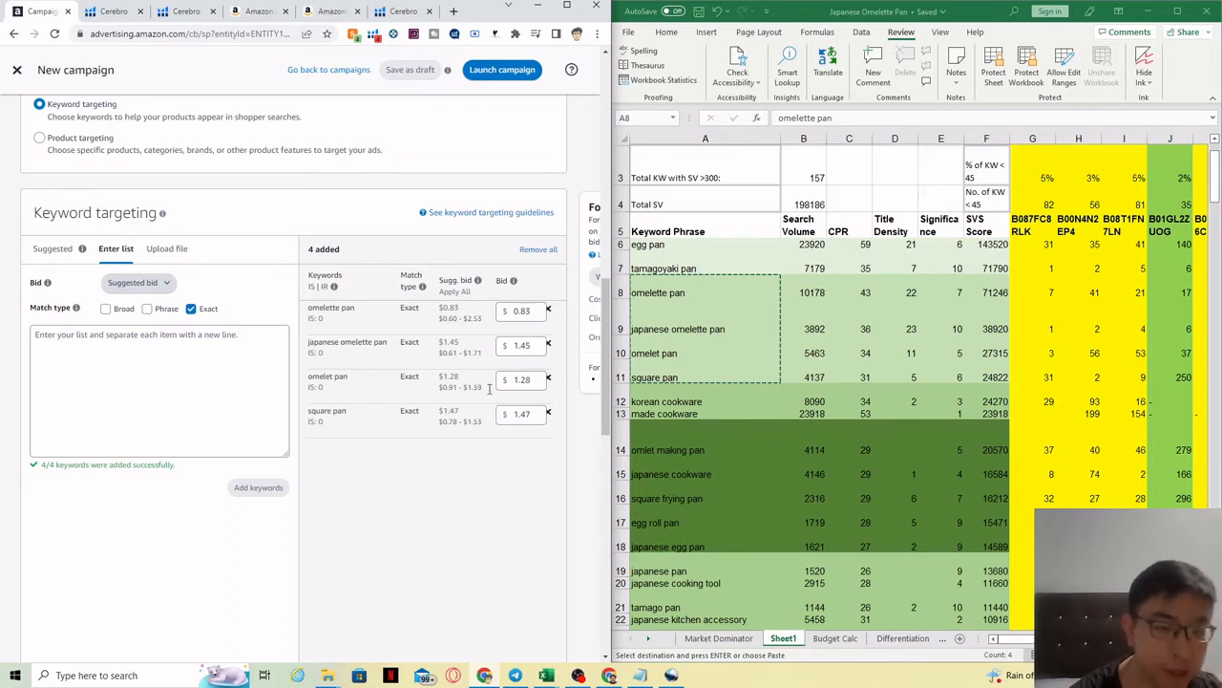
scroll(608, 301, "down", 1)
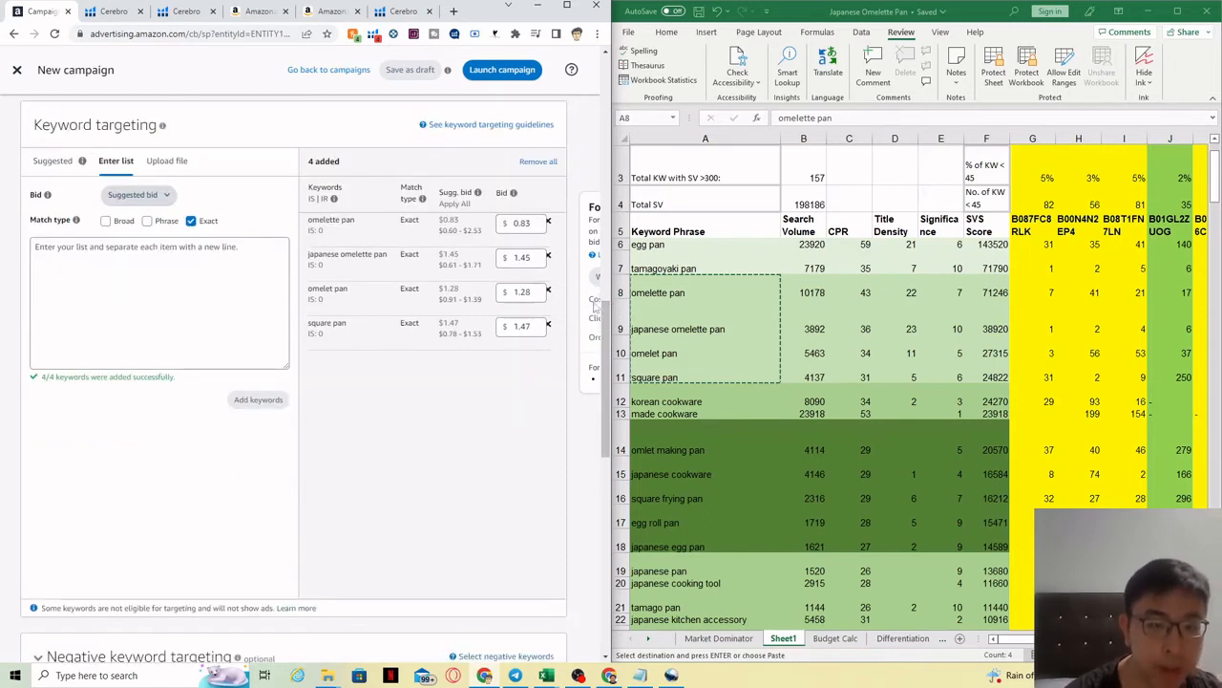
Step: Name the campaign '2. Egg Pan - Exact - SVS 24.8k-71.2k', matching the ad group
scroll(600, 336, "down", 1)
scroll(599, 336, "down", 5)
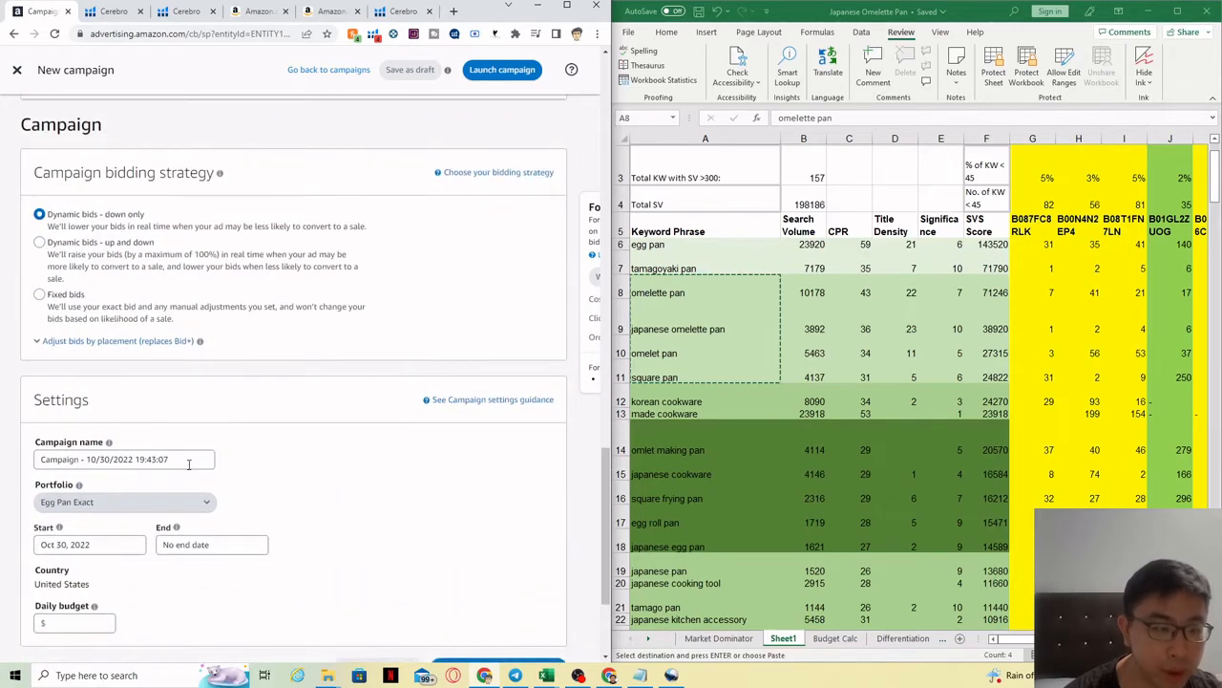
left_click_drag(606, 576, 605, 180)
triple_click(209, 339)
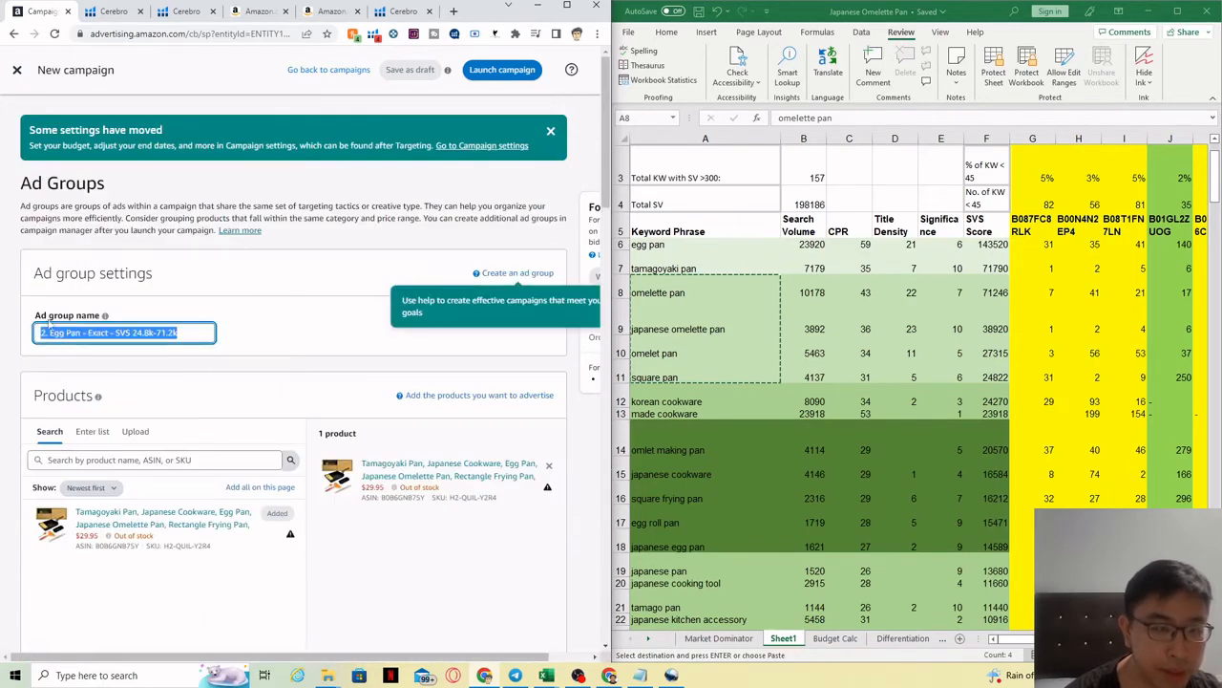
key("ctrl+c")
scroll(531, 593, "down", 15)
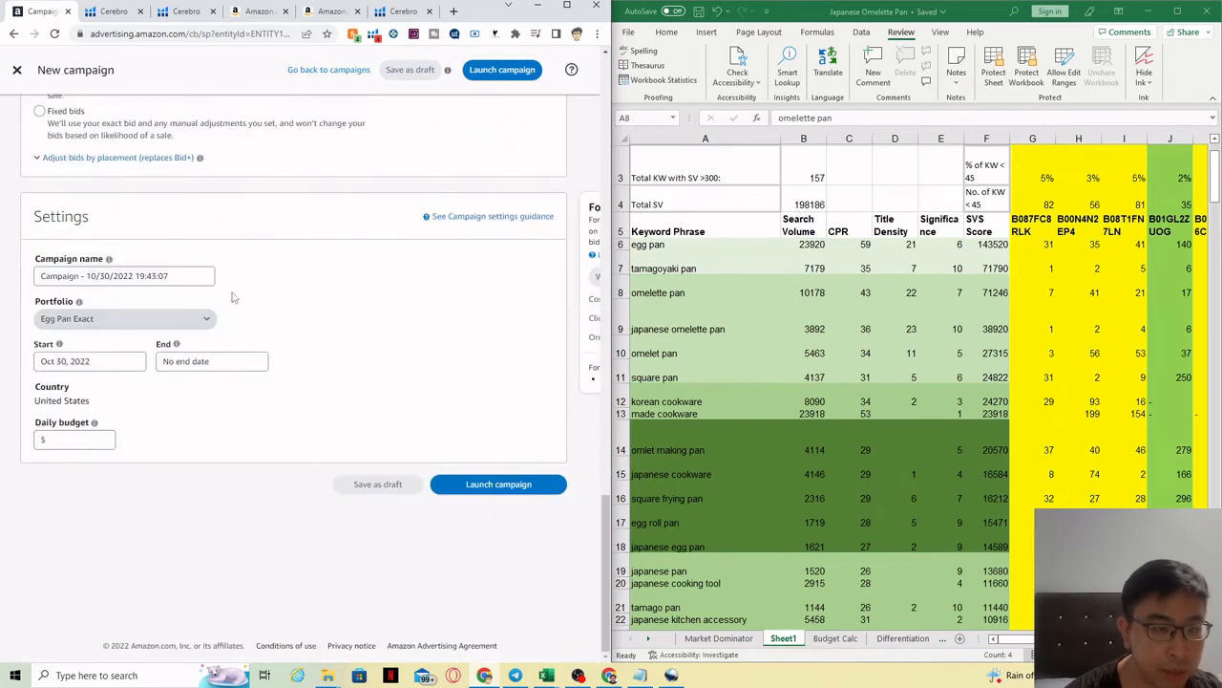
triple_click(202, 276)
key("ctrl+v")
Step: Set a $20 daily budget and launch the campaign
left_click(71, 442)
type("2")
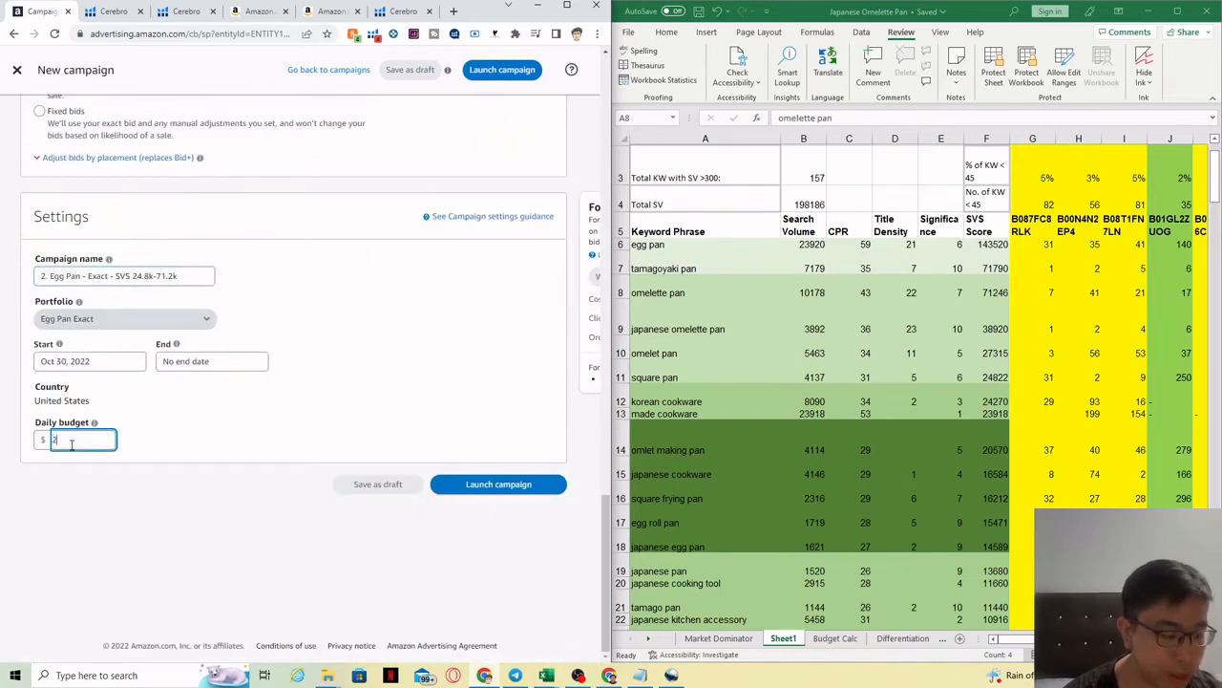
type("0")
left_click(211, 425)
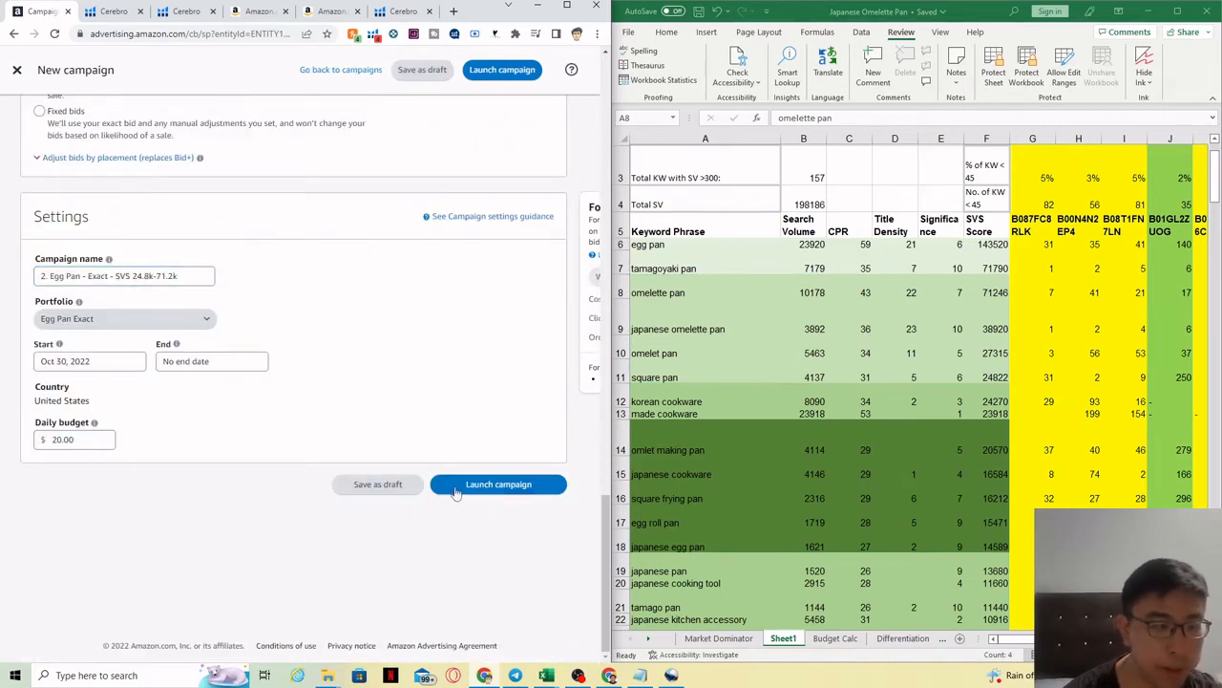
left_click(487, 491)
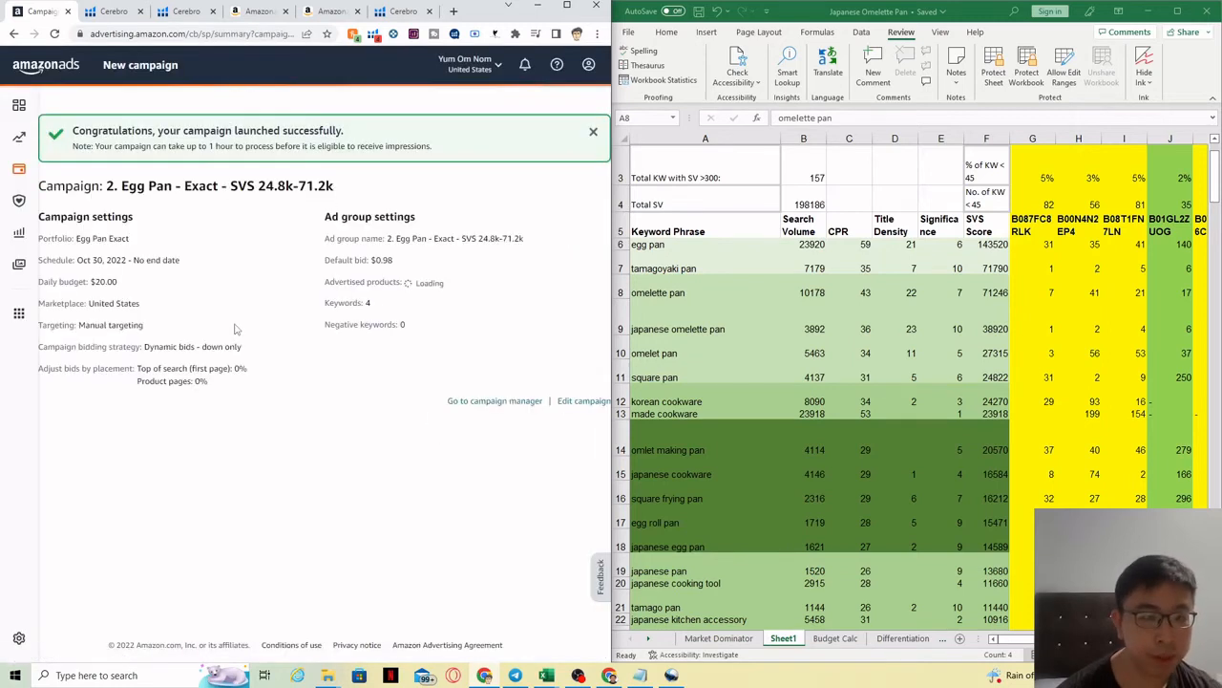
Step: Go from campaign manager through Egg Pan Exact to the new ad group's keyword targeting, maximized
left_click(513, 408)
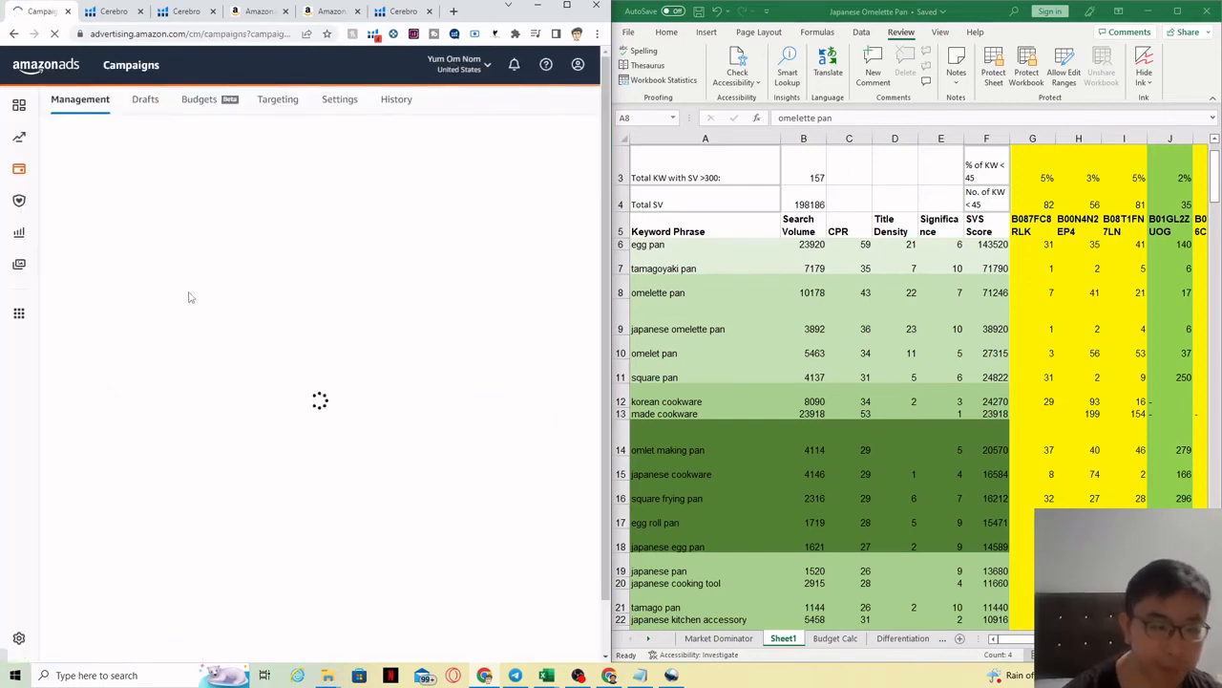
left_click(88, 217)
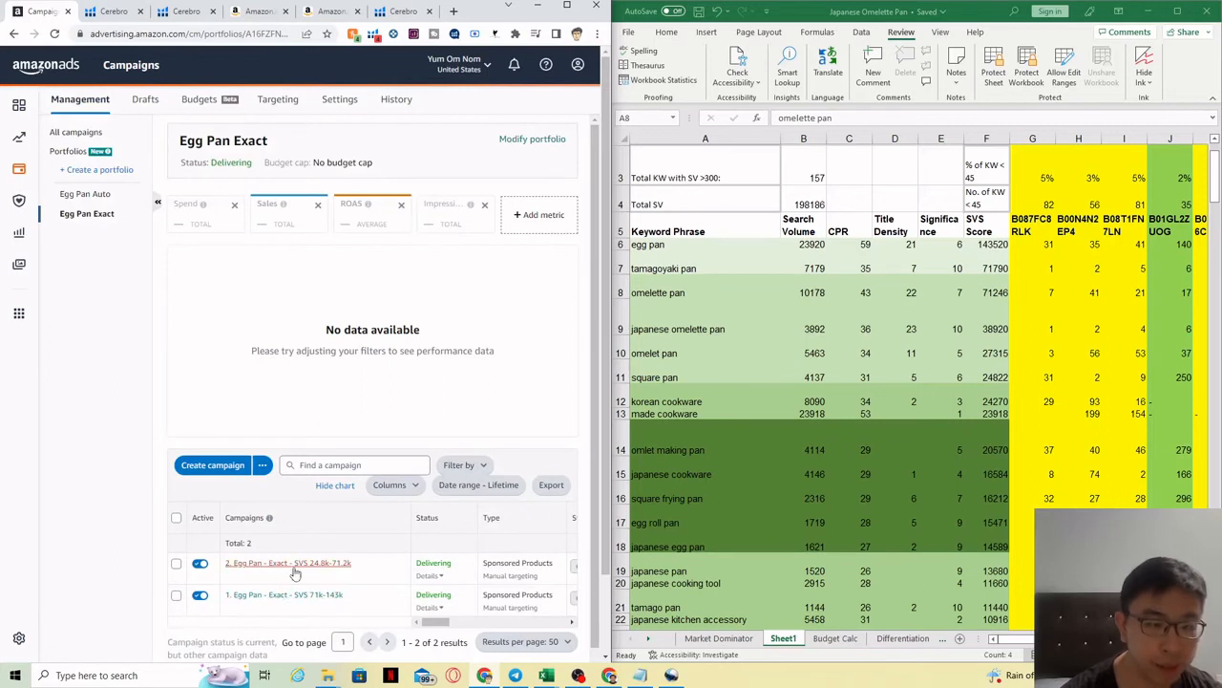
left_click(293, 567)
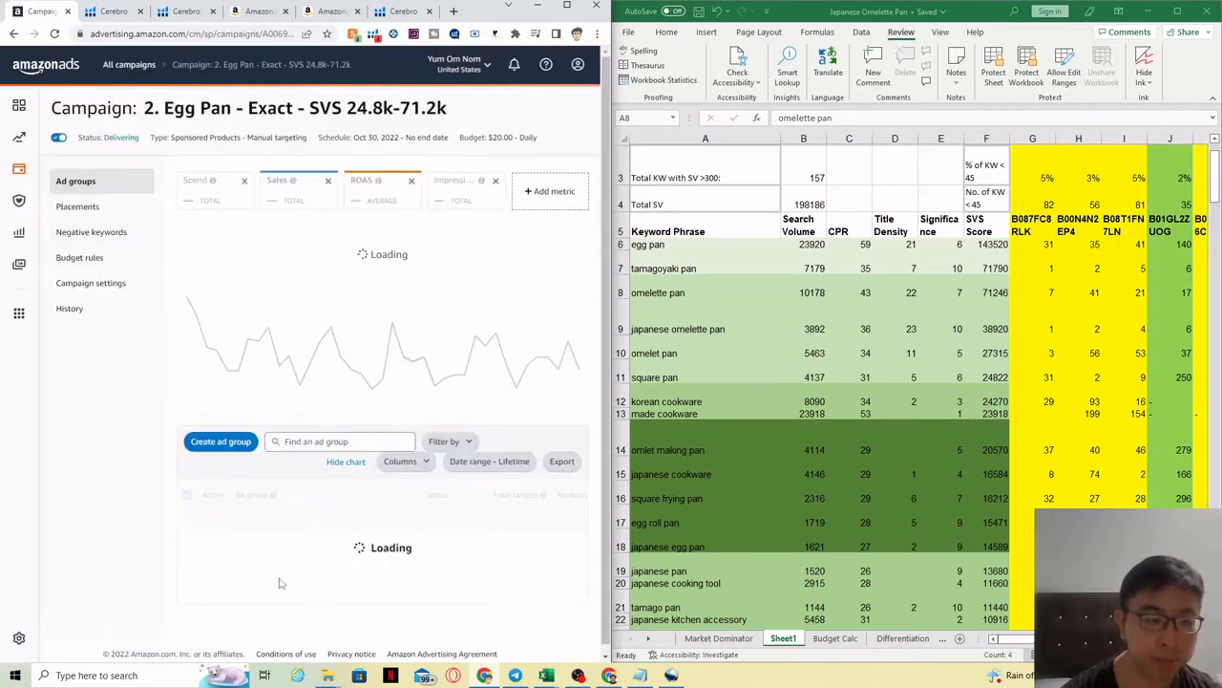
left_click(271, 543)
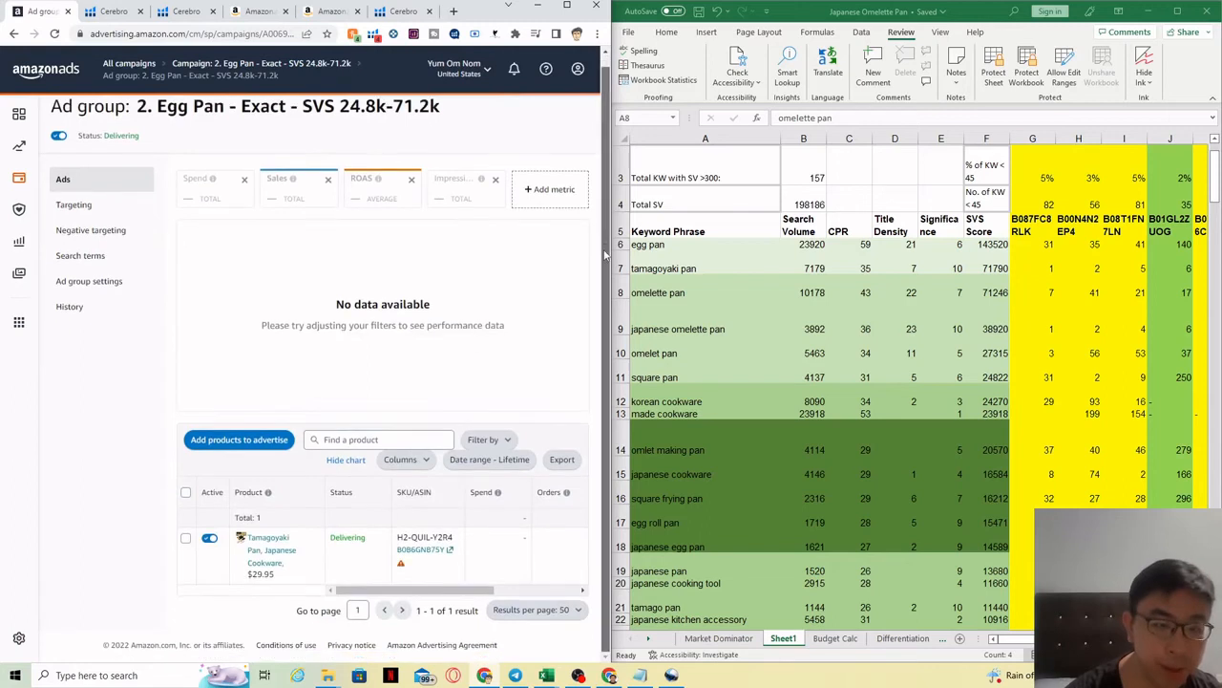
left_click(109, 210)
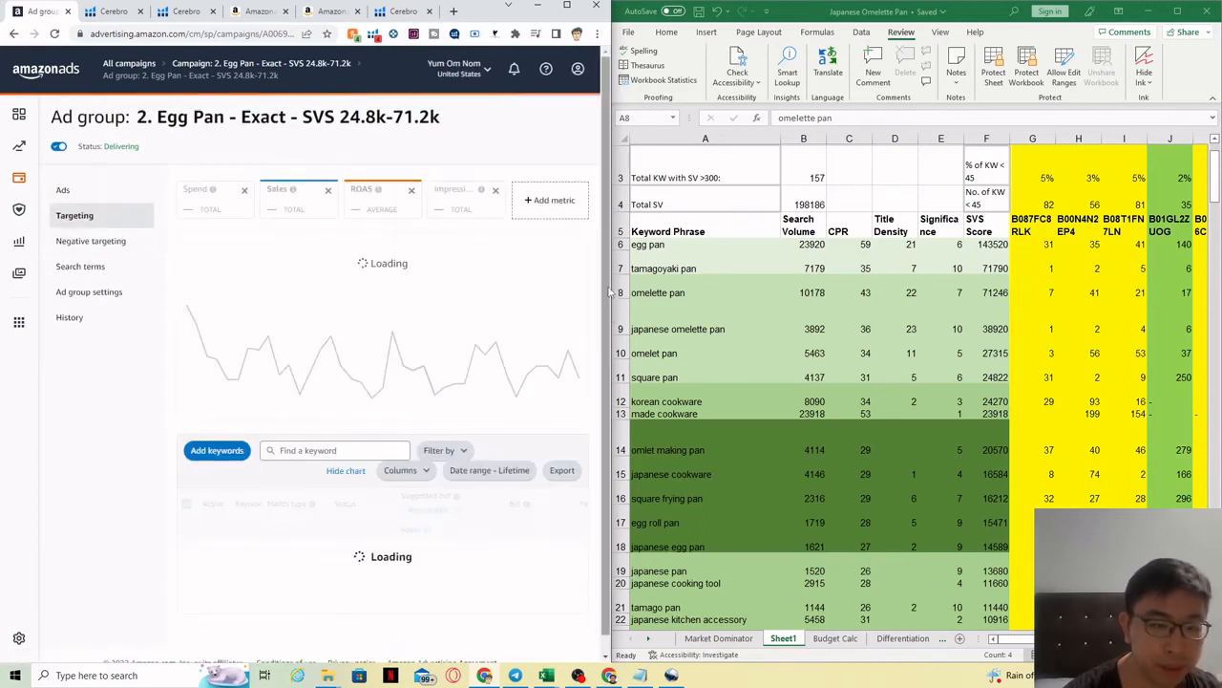
scroll(609, 292, "down", 2)
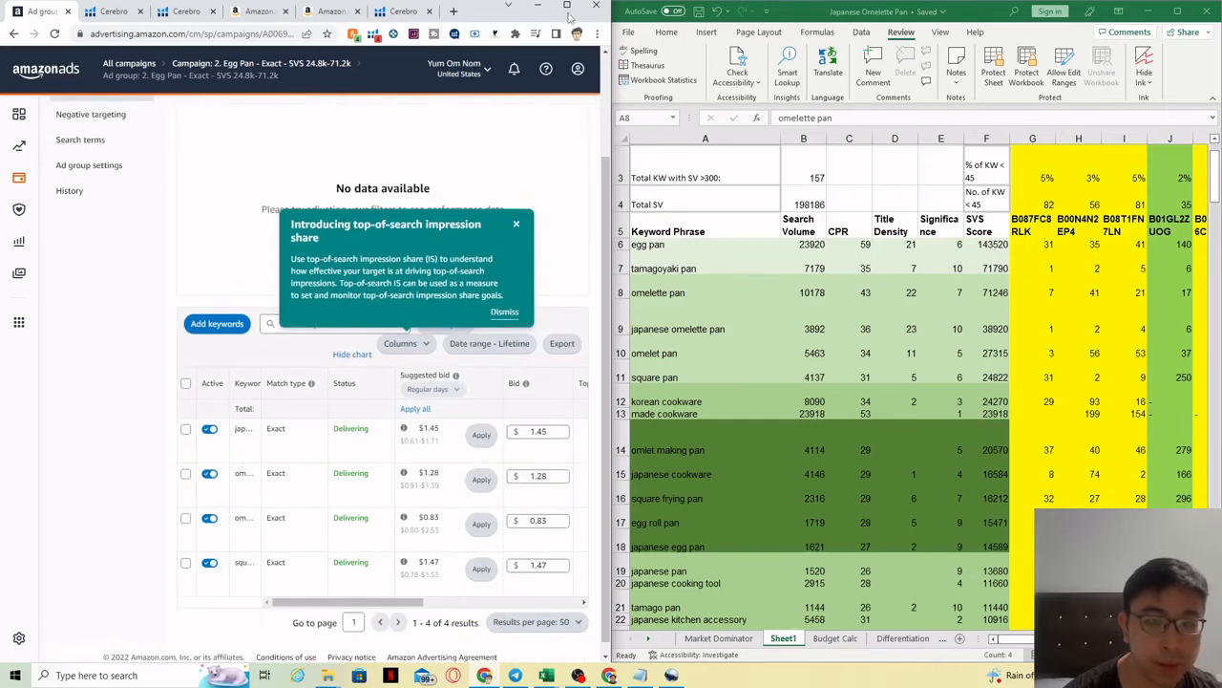
left_click(568, 6)
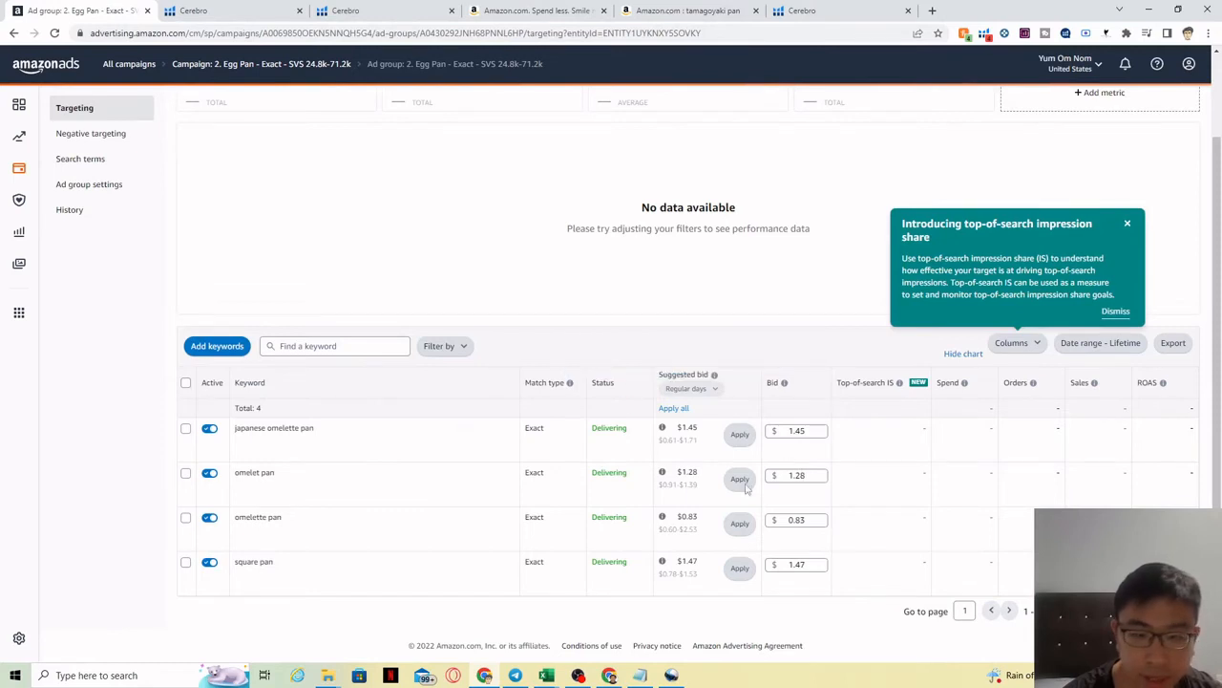
Step: Raise all four keyword bids by 20%, to $1.74, $1.54, $1.00 and $1.76
left_click(186, 384)
left_click(368, 354)
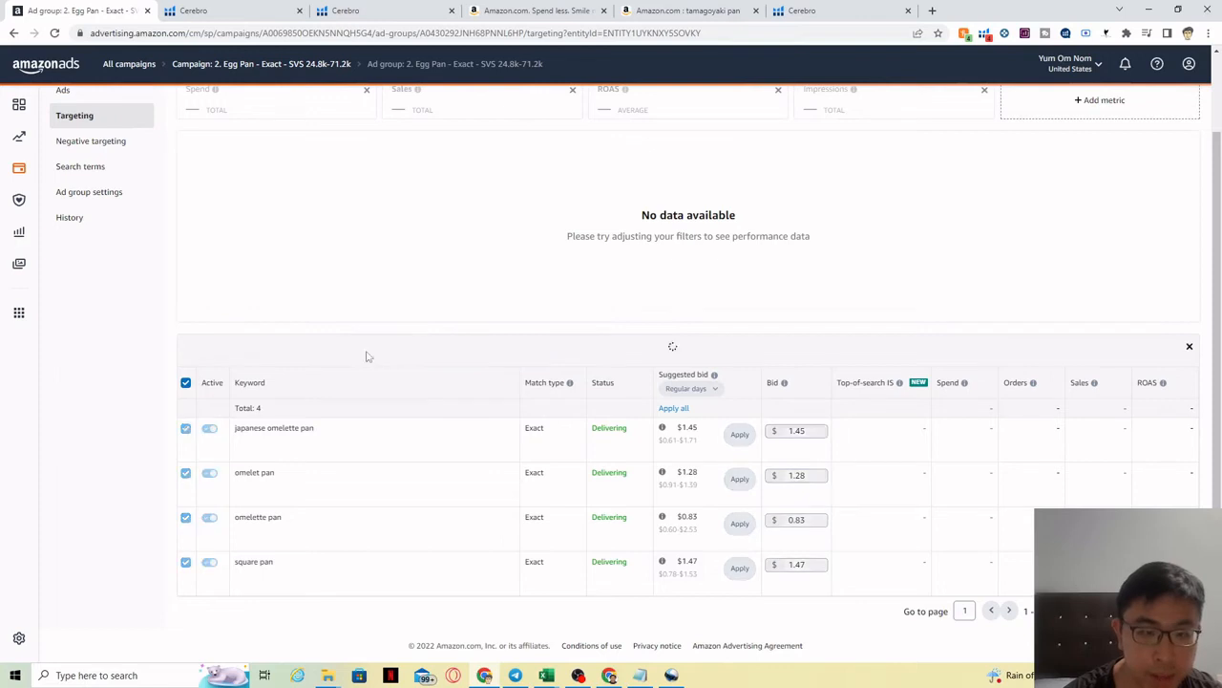
left_click(187, 389)
left_click(294, 350)
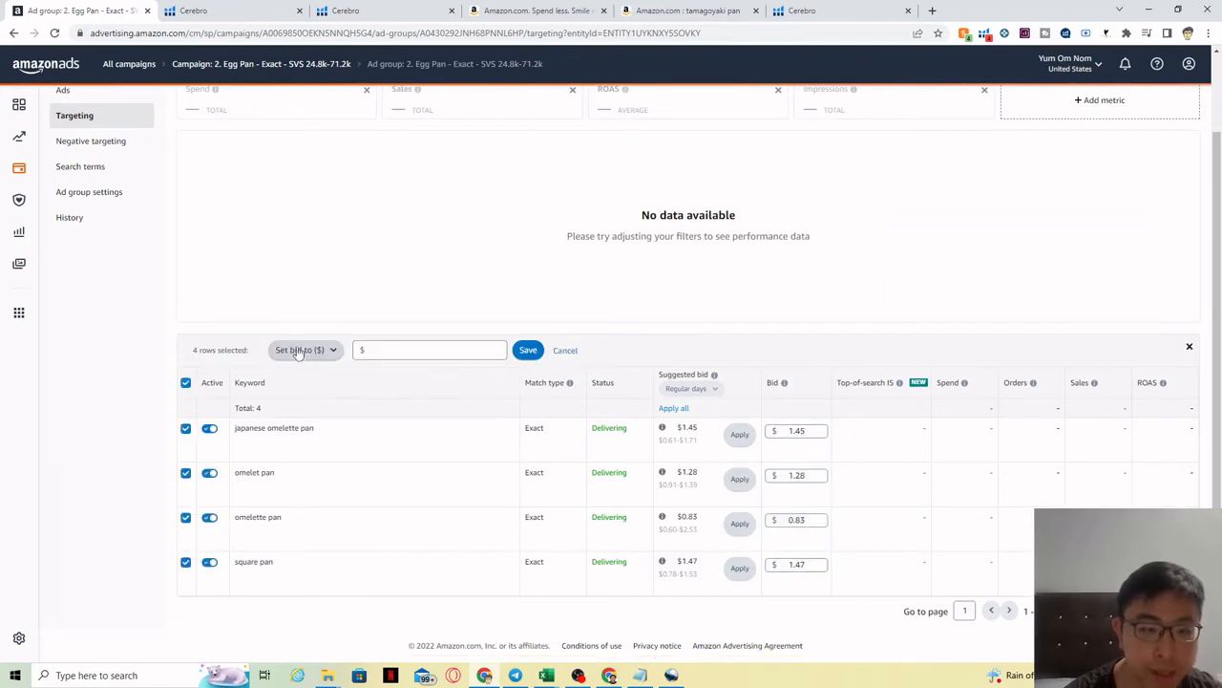
left_click(303, 353)
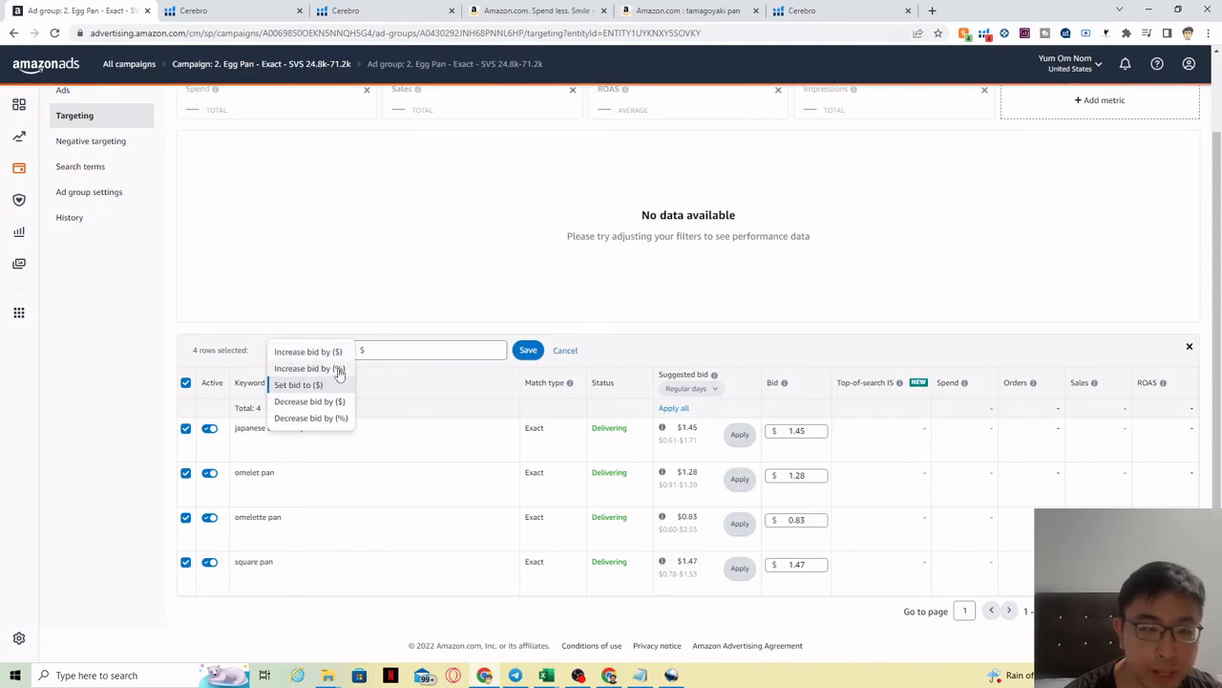
left_click(334, 371)
left_click(433, 352)
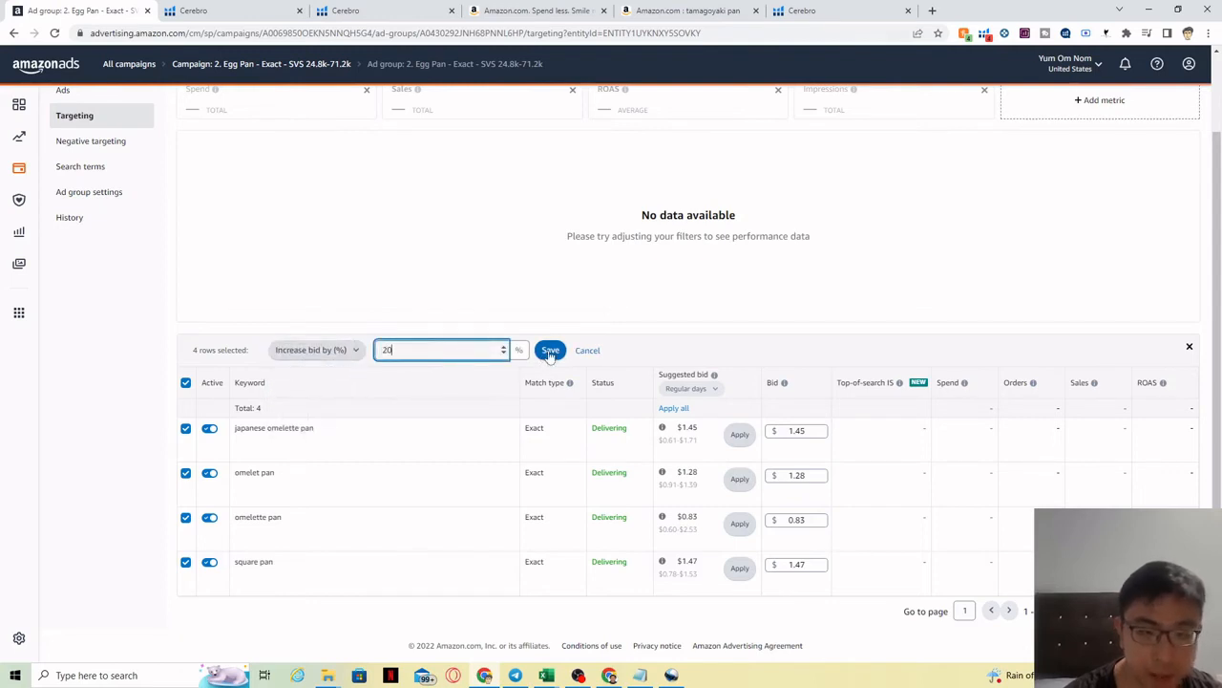
left_click(550, 351)
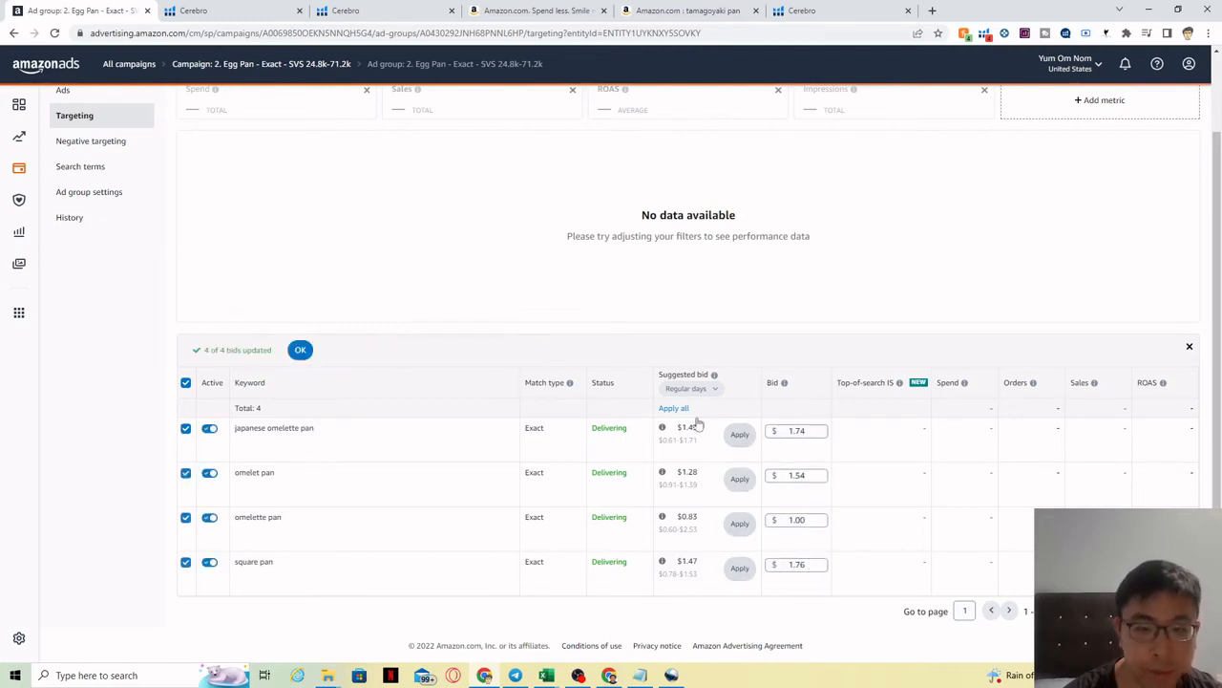
left_click(300, 349)
scroll(1216, 406, "up", 1)
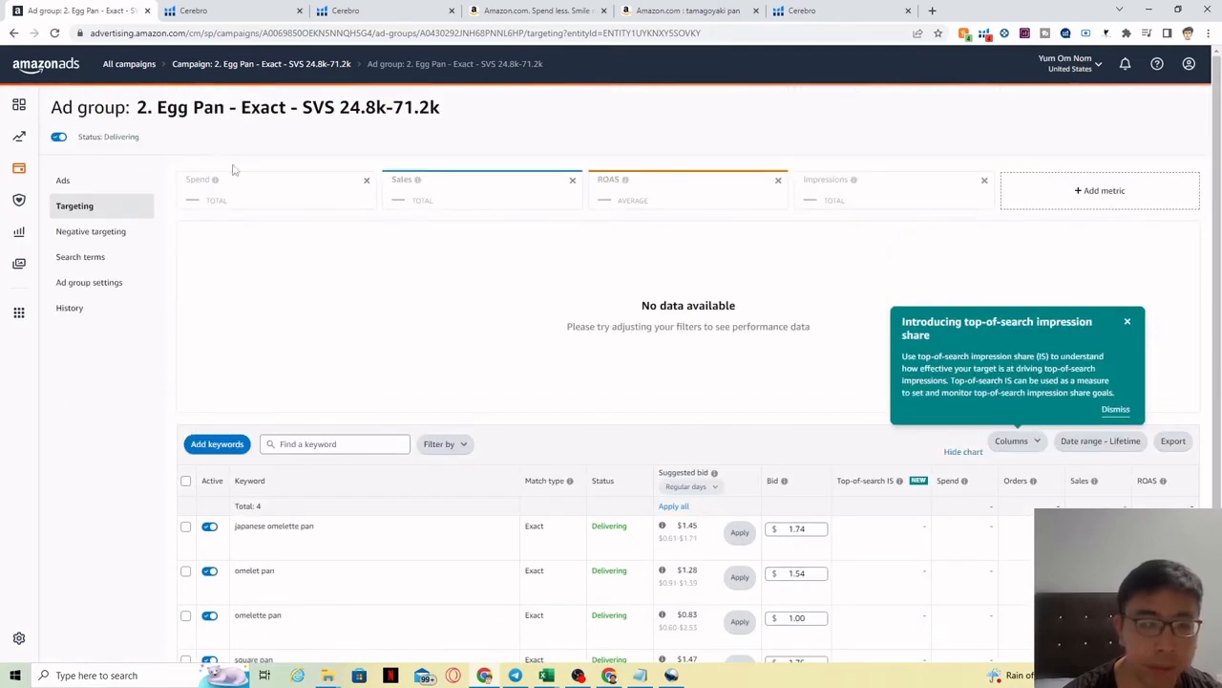
Step: Return to the All campaigns list and bring up the US_AMAZON Cerebro workbook
left_click(119, 67)
mouse_move(546, 675)
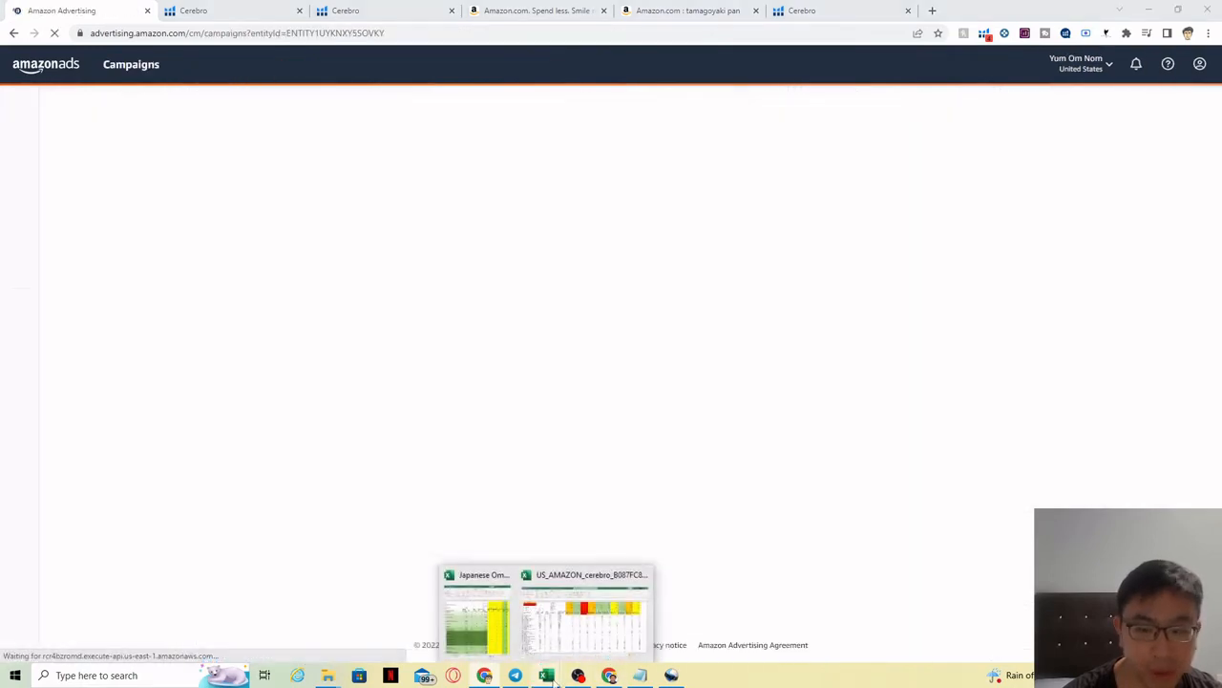
left_click(589, 627)
left_click(475, 621)
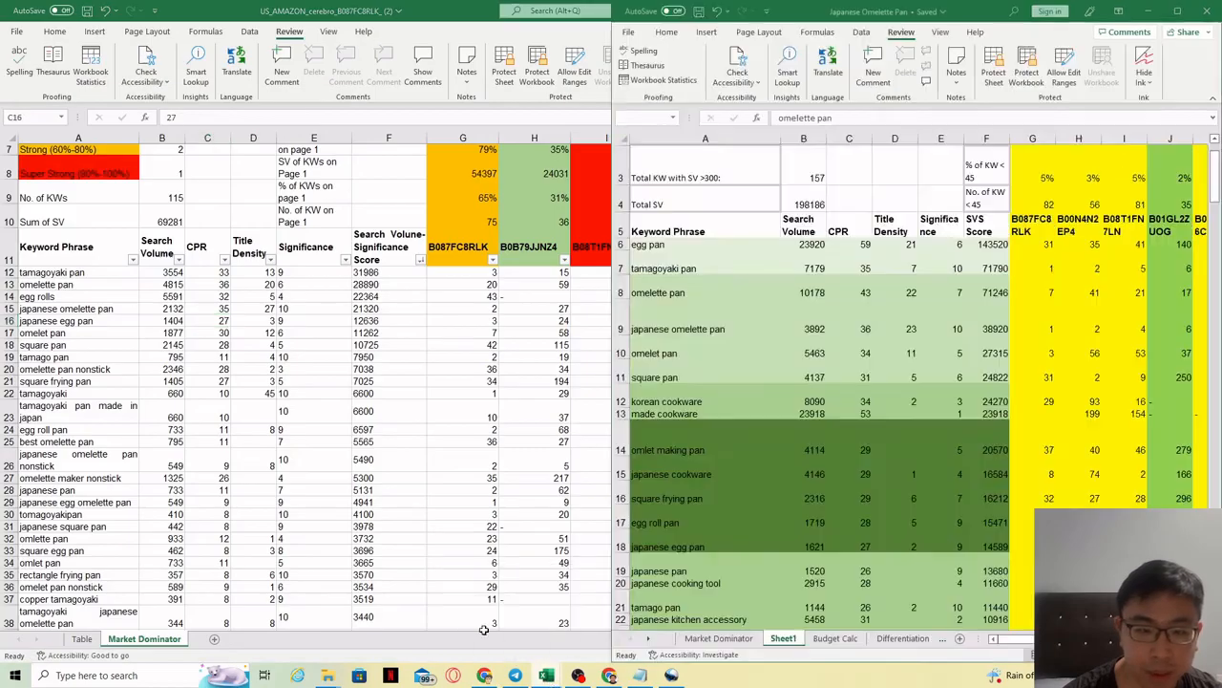
double_click(402, 8)
left_click(1154, 10)
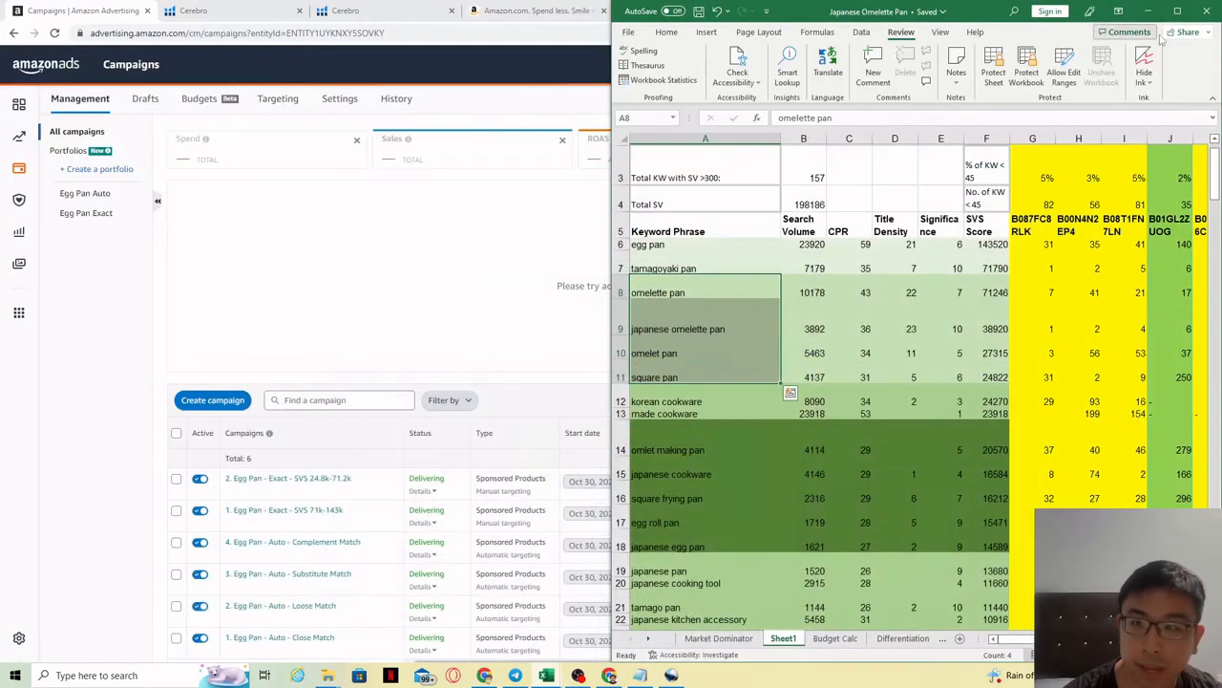
Step: Review keywords in rows 14-19, tamago pan in A21, and from best omelette pan, then return to Amazon Ads
scroll(860, 382, "down", 2)
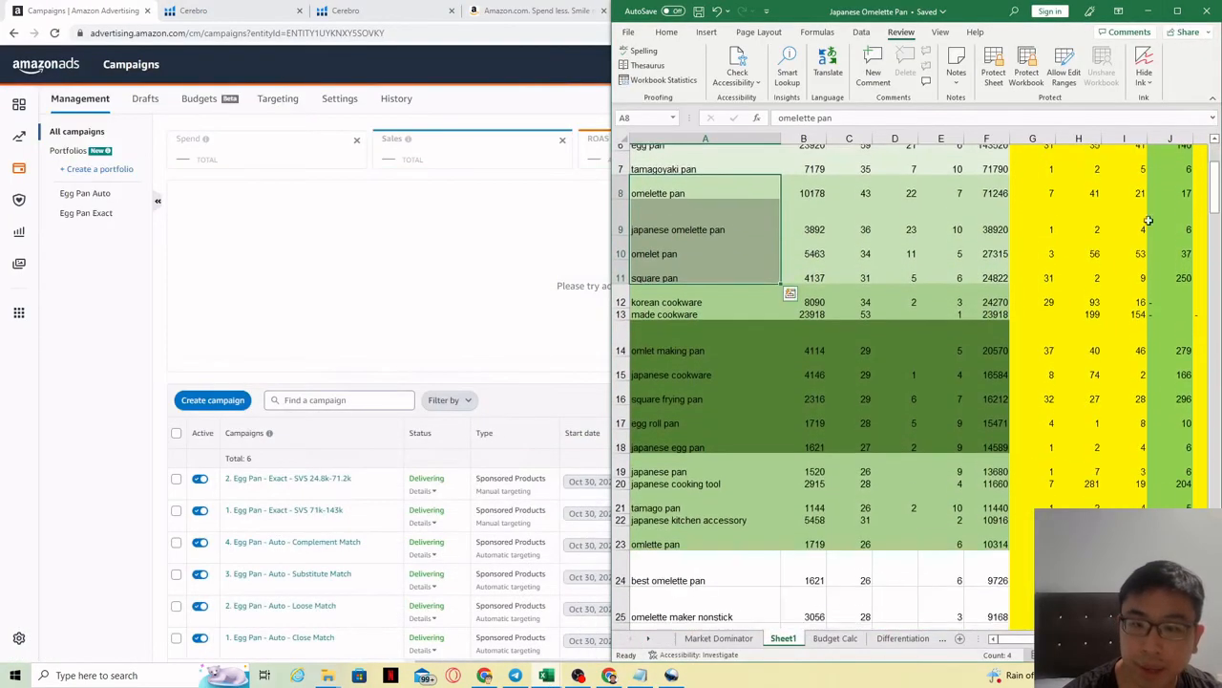
left_click_drag(706, 302, 738, 541)
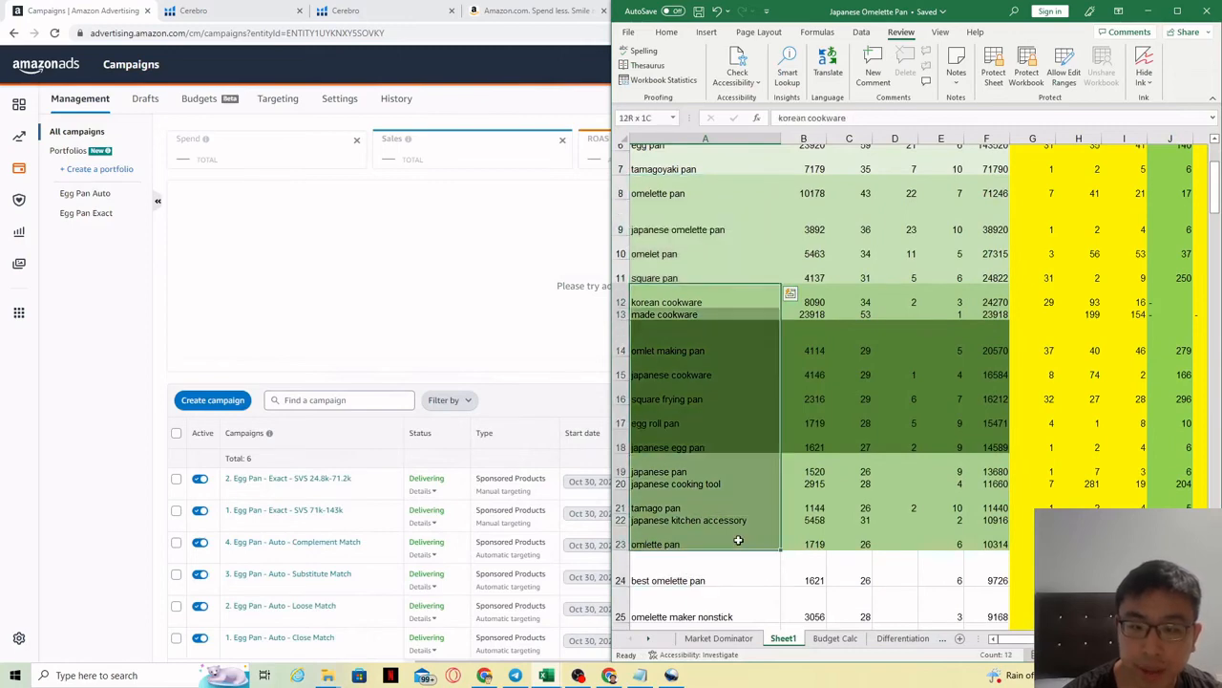
left_click_drag(709, 325, 721, 465)
left_click(743, 503)
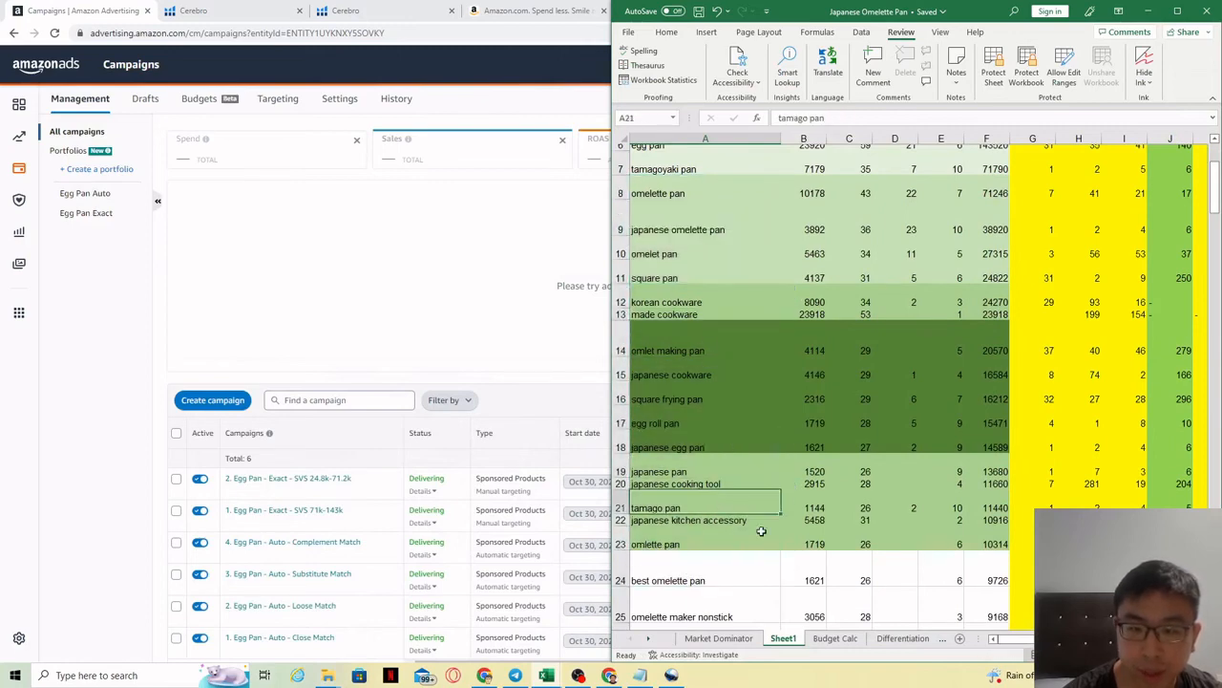
left_click_drag(716, 558, 699, 319)
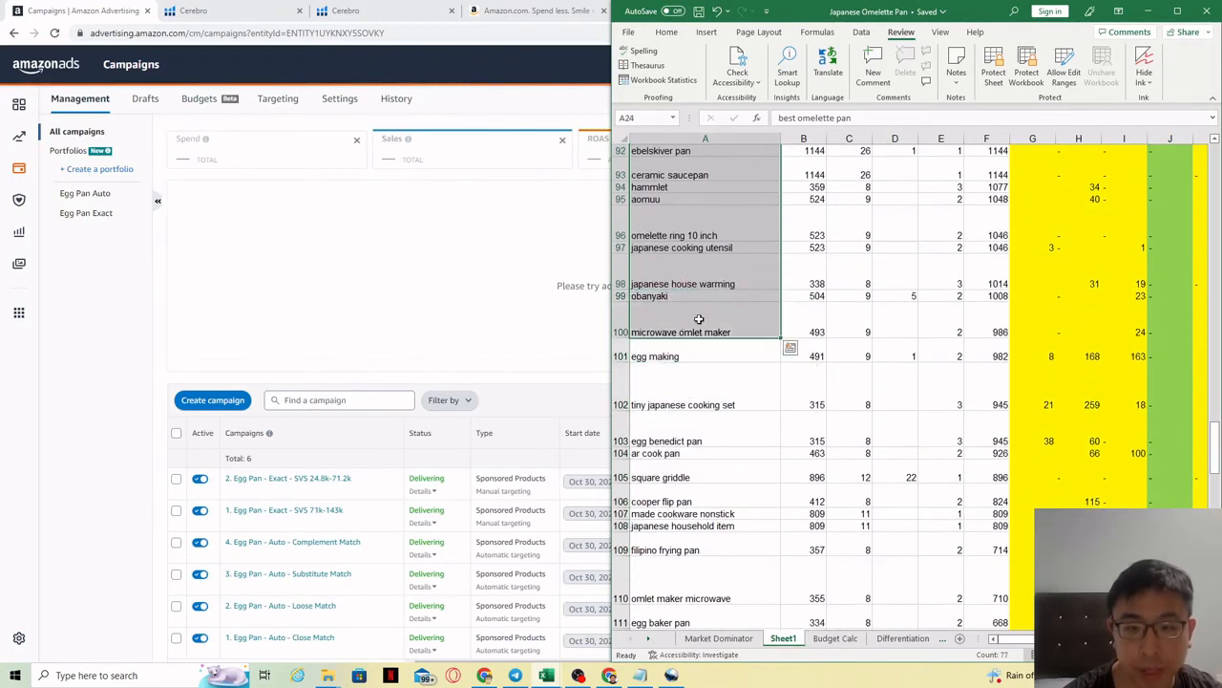
left_click_drag(1216, 458, 1215, 195)
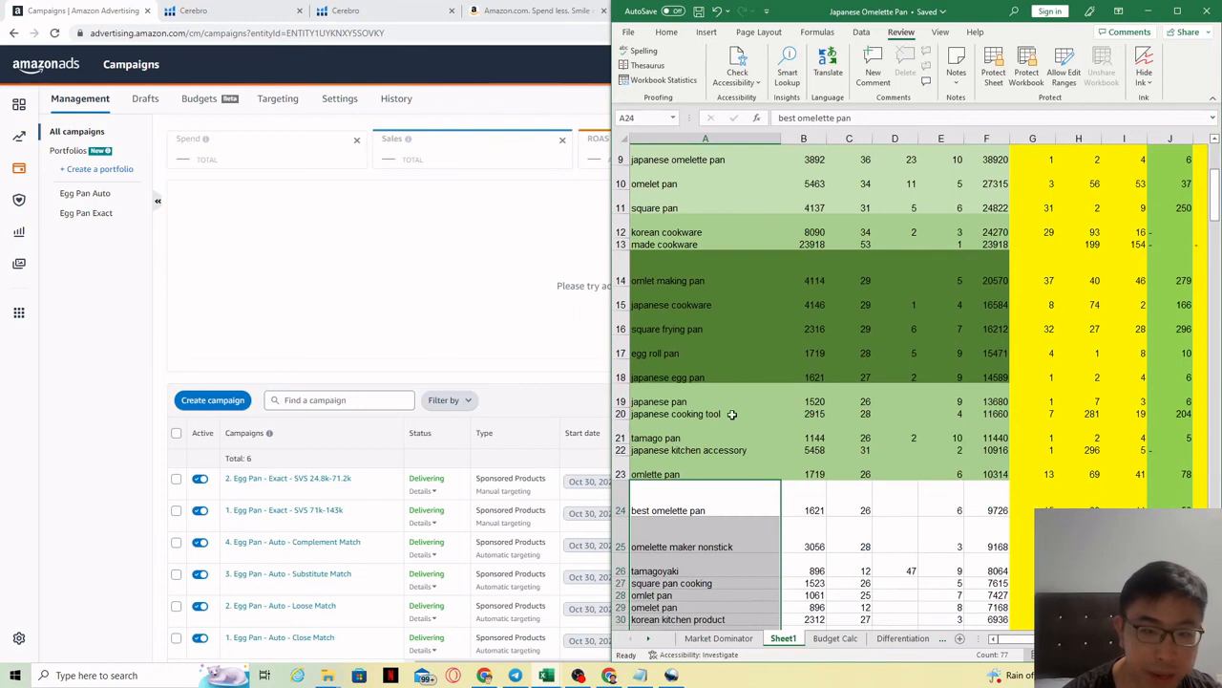
left_click(81, 403)
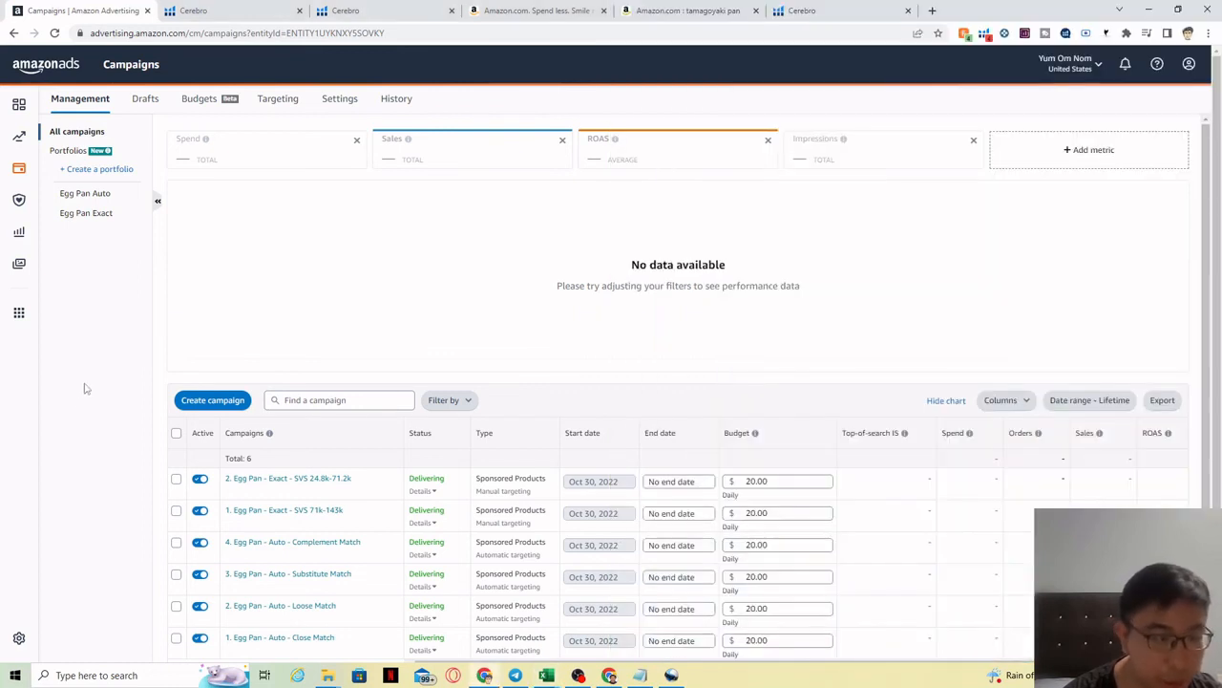